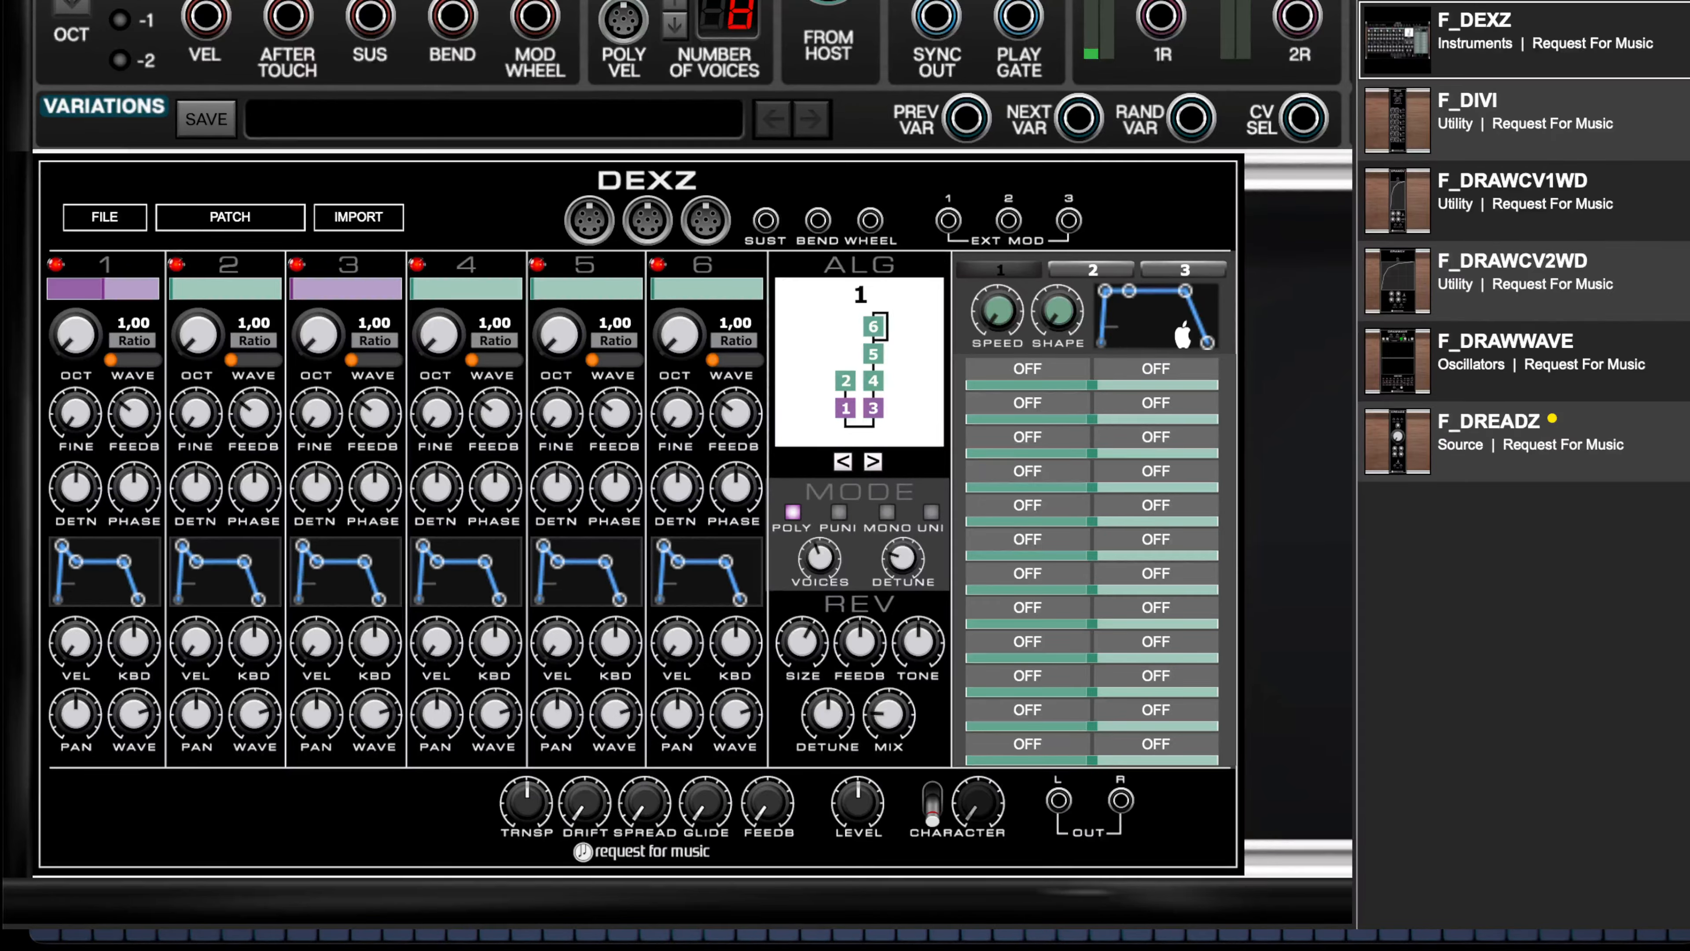
- Find the F_GENSEQ module by searching for "ge", place it beside DEXZ, and cable its PITCH and GATE to EXT MOD 1 and 2
key("BackSpace")
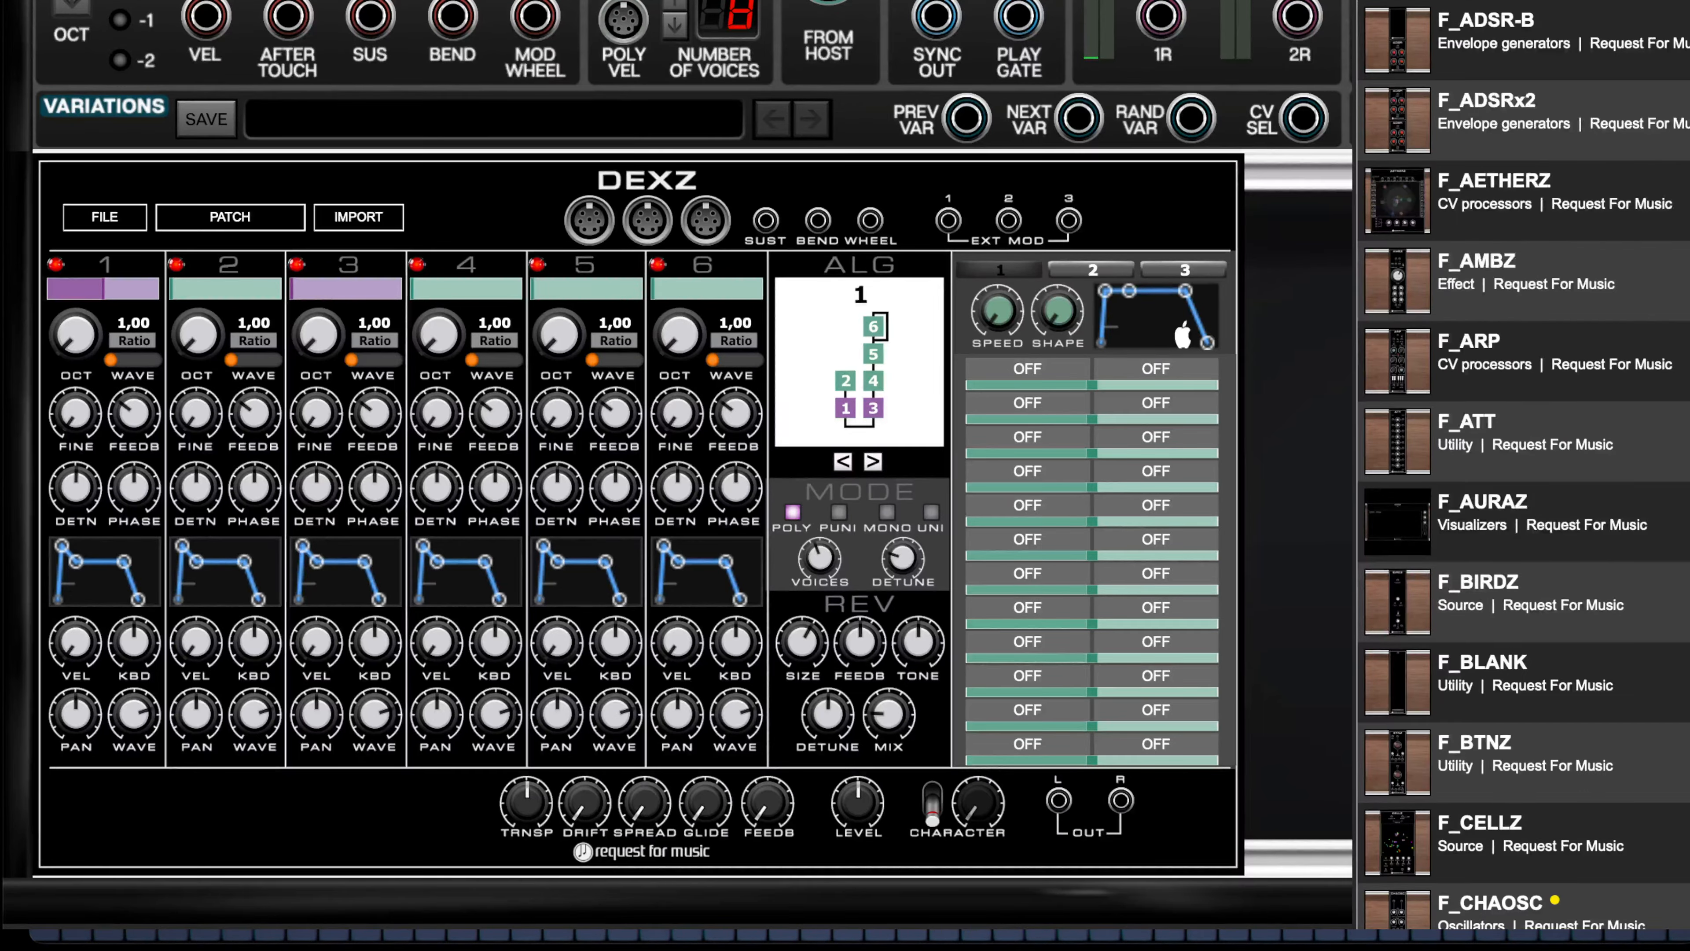
type("ge")
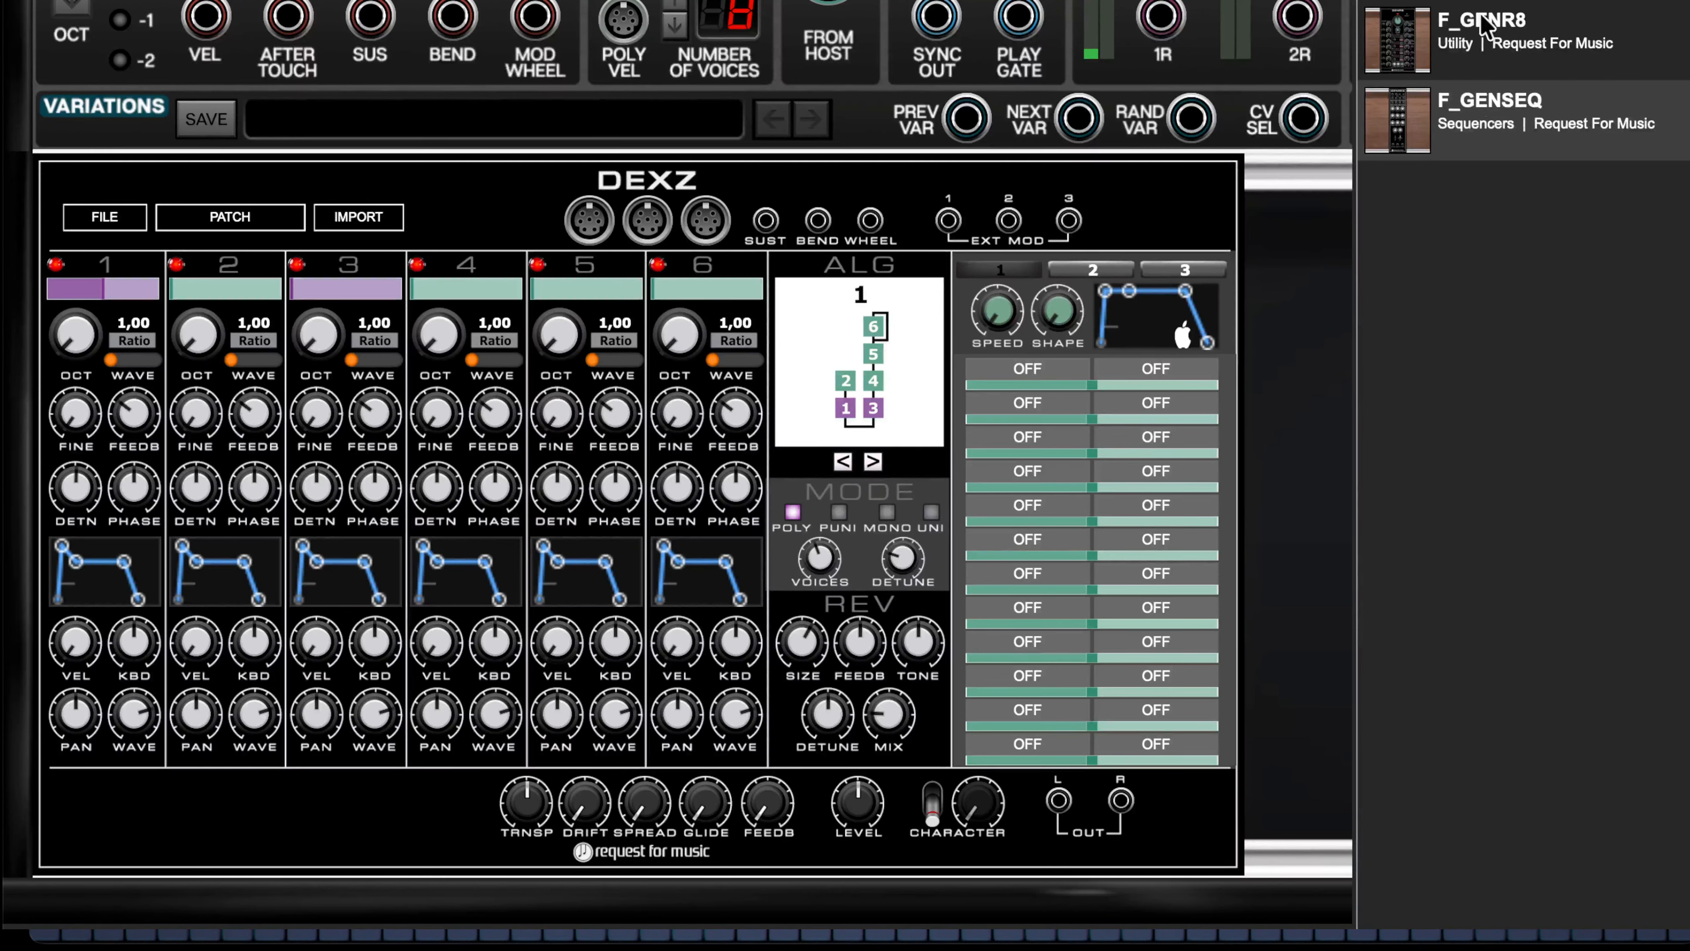
left_click_drag(1400, 112, 1252, 168)
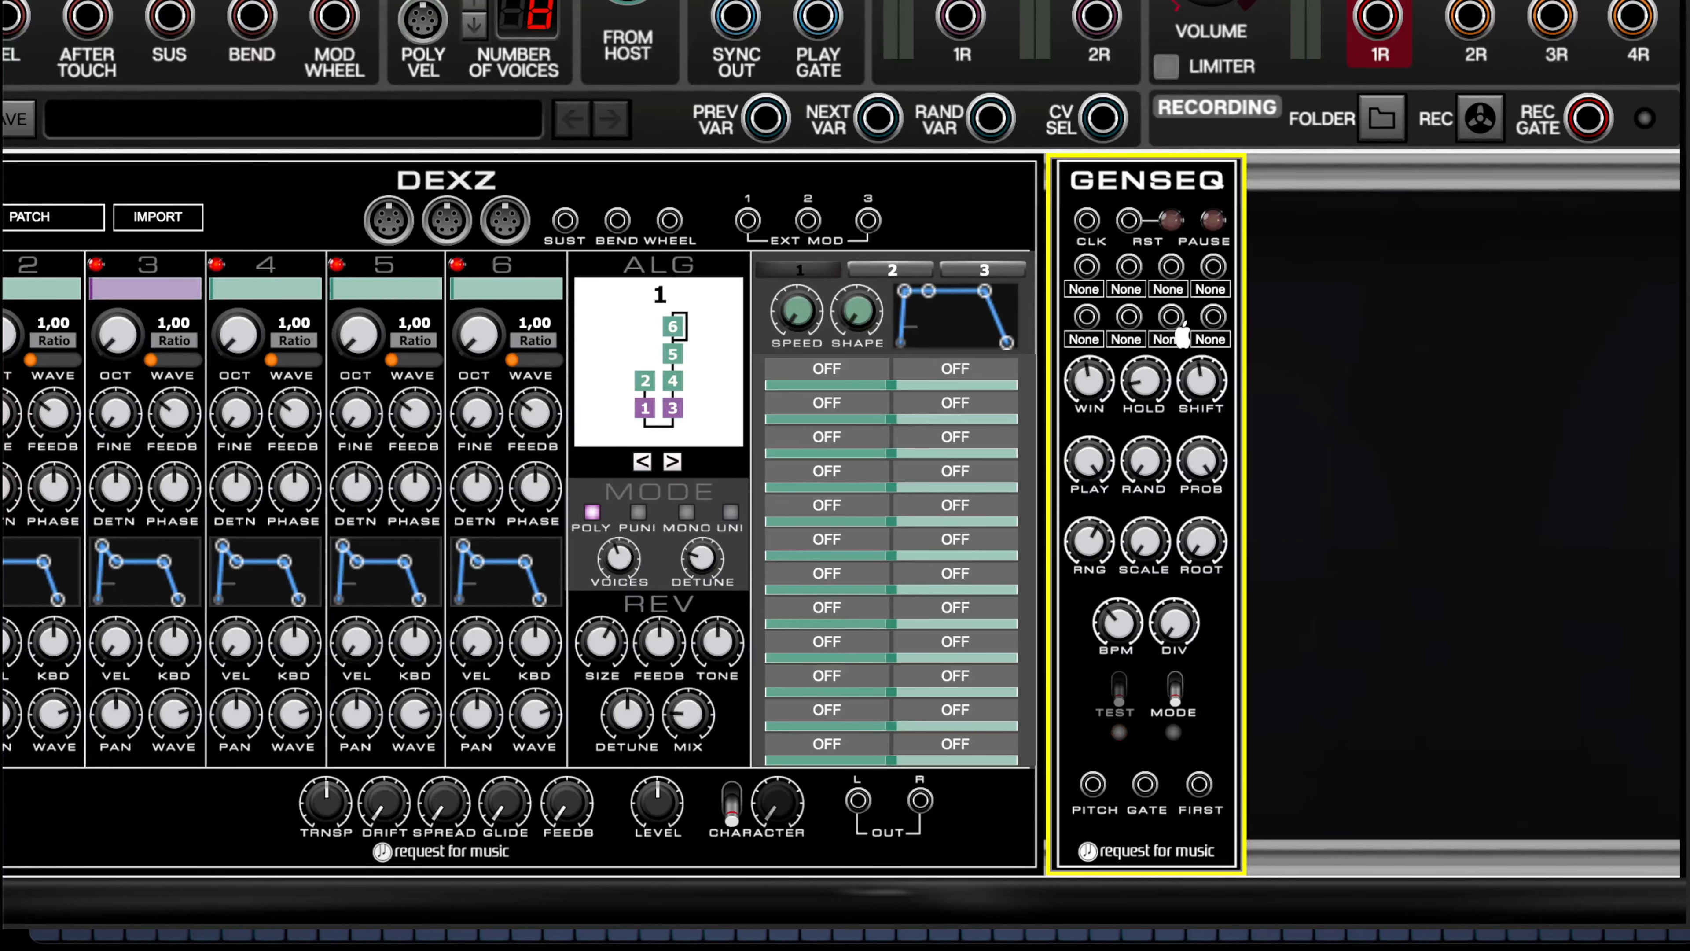
scroll(846, 512, "left", 3)
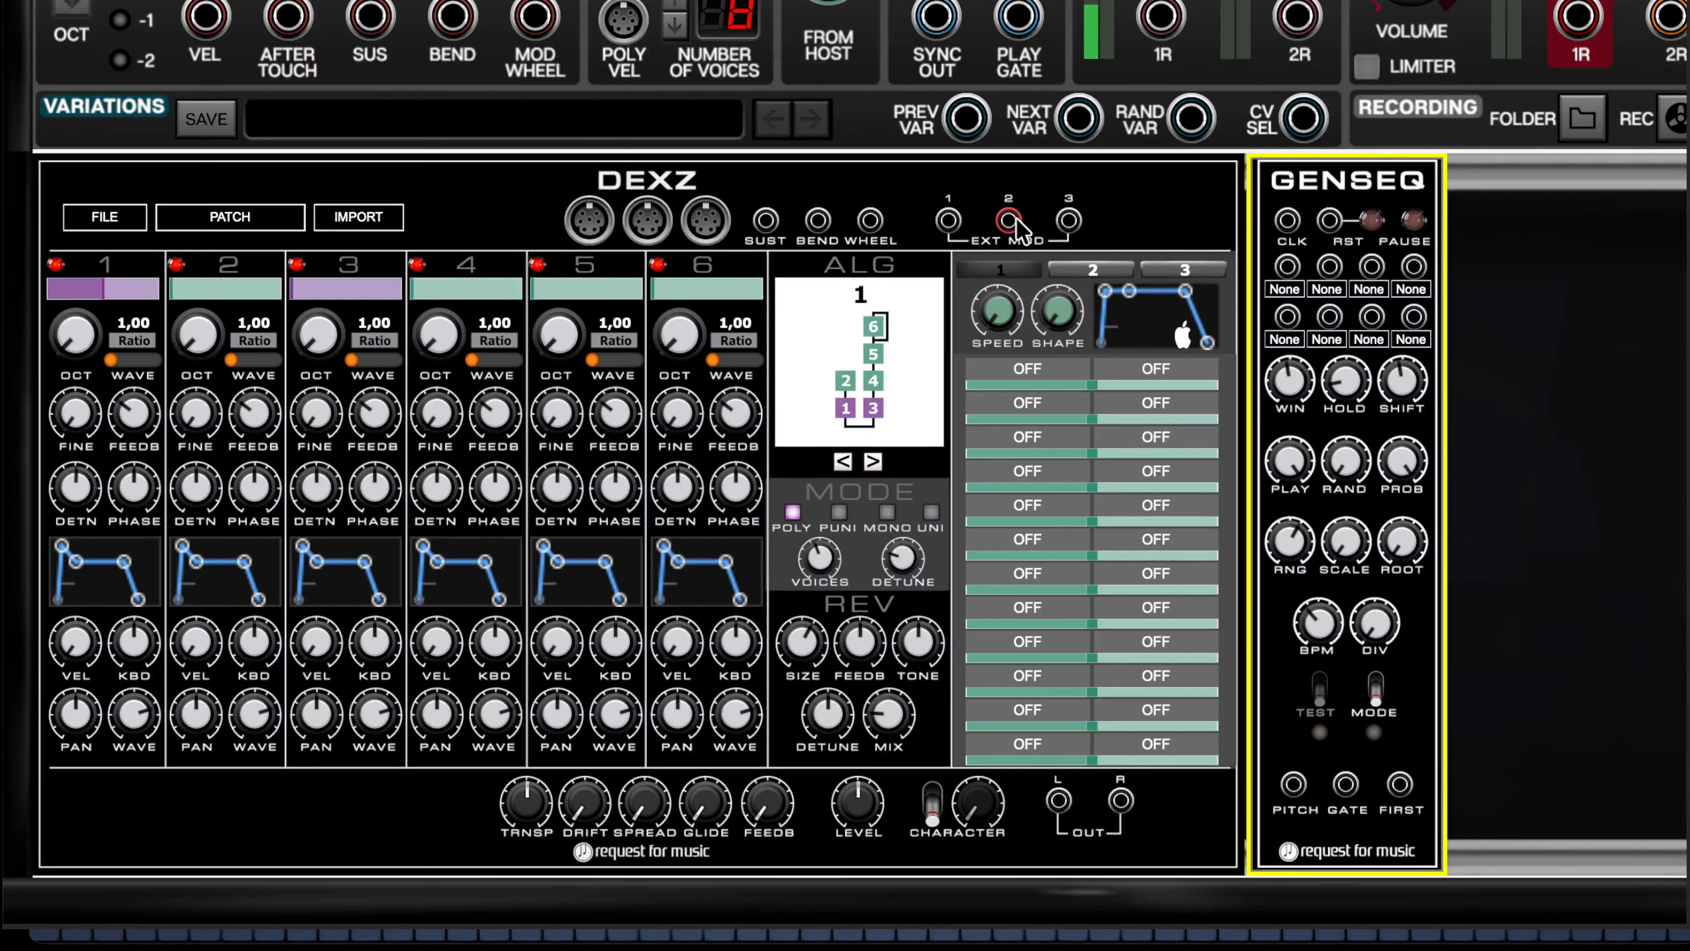
left_click_drag(949, 221, 1009, 220)
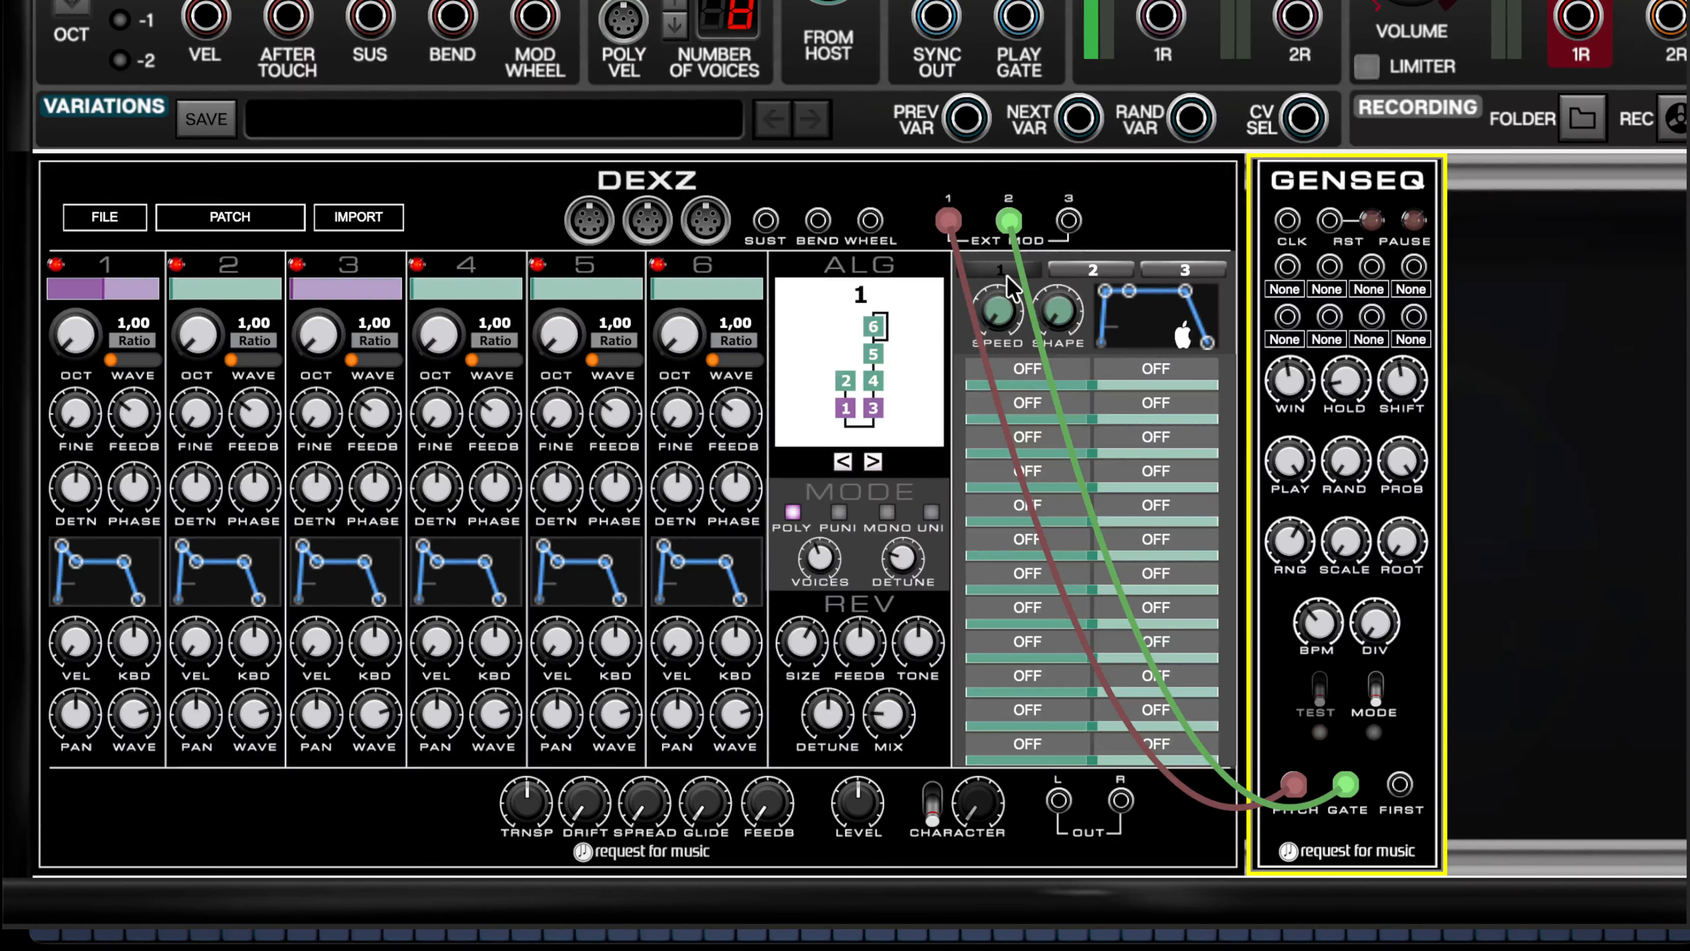
- Set the sources of DEXZ's first two modulation slots to MOD IN 1 and MOD IN 2
left_click(1012, 378)
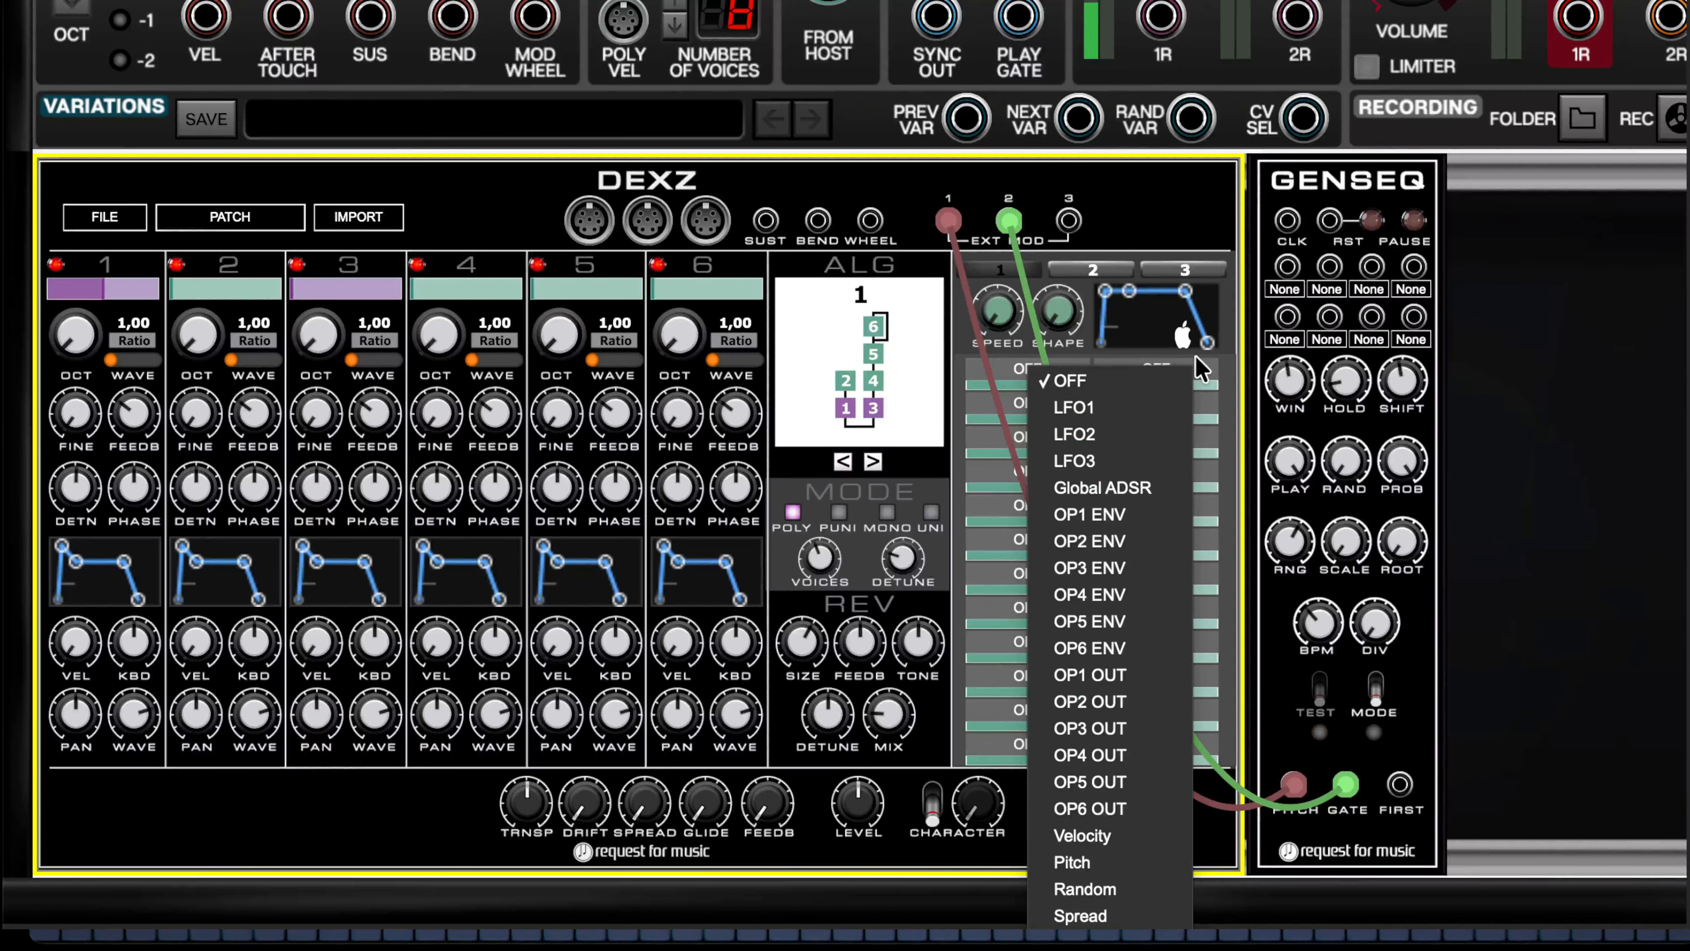
left_click(1226, 378)
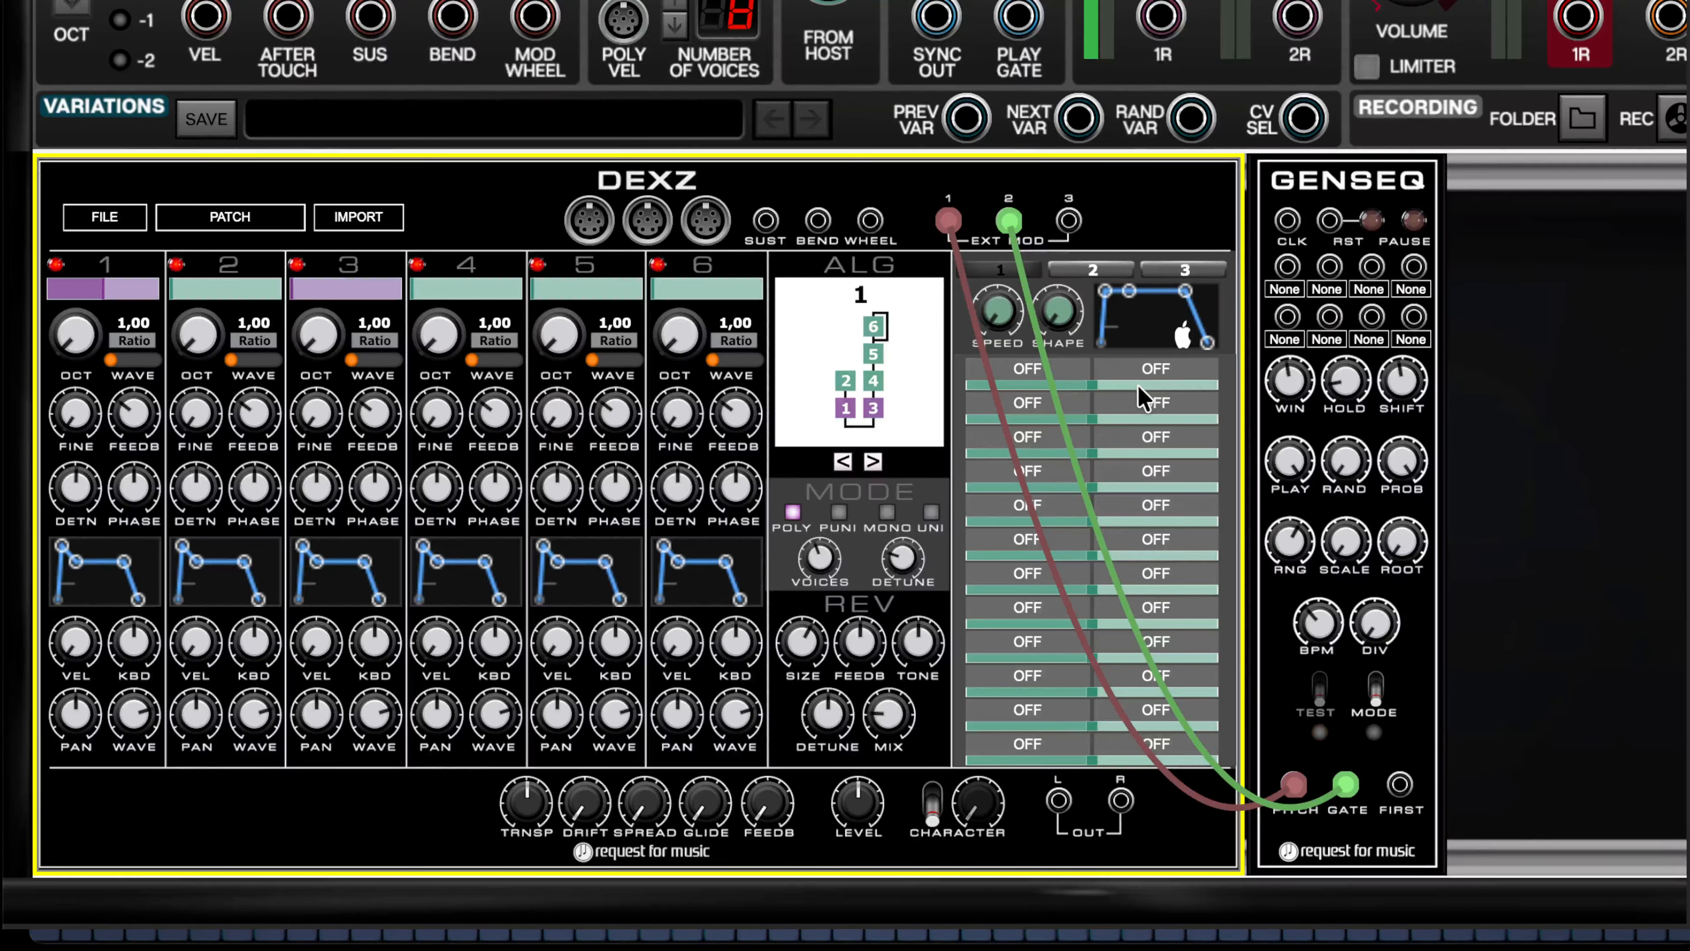
mouse_move(1141, 399)
left_click(1031, 384)
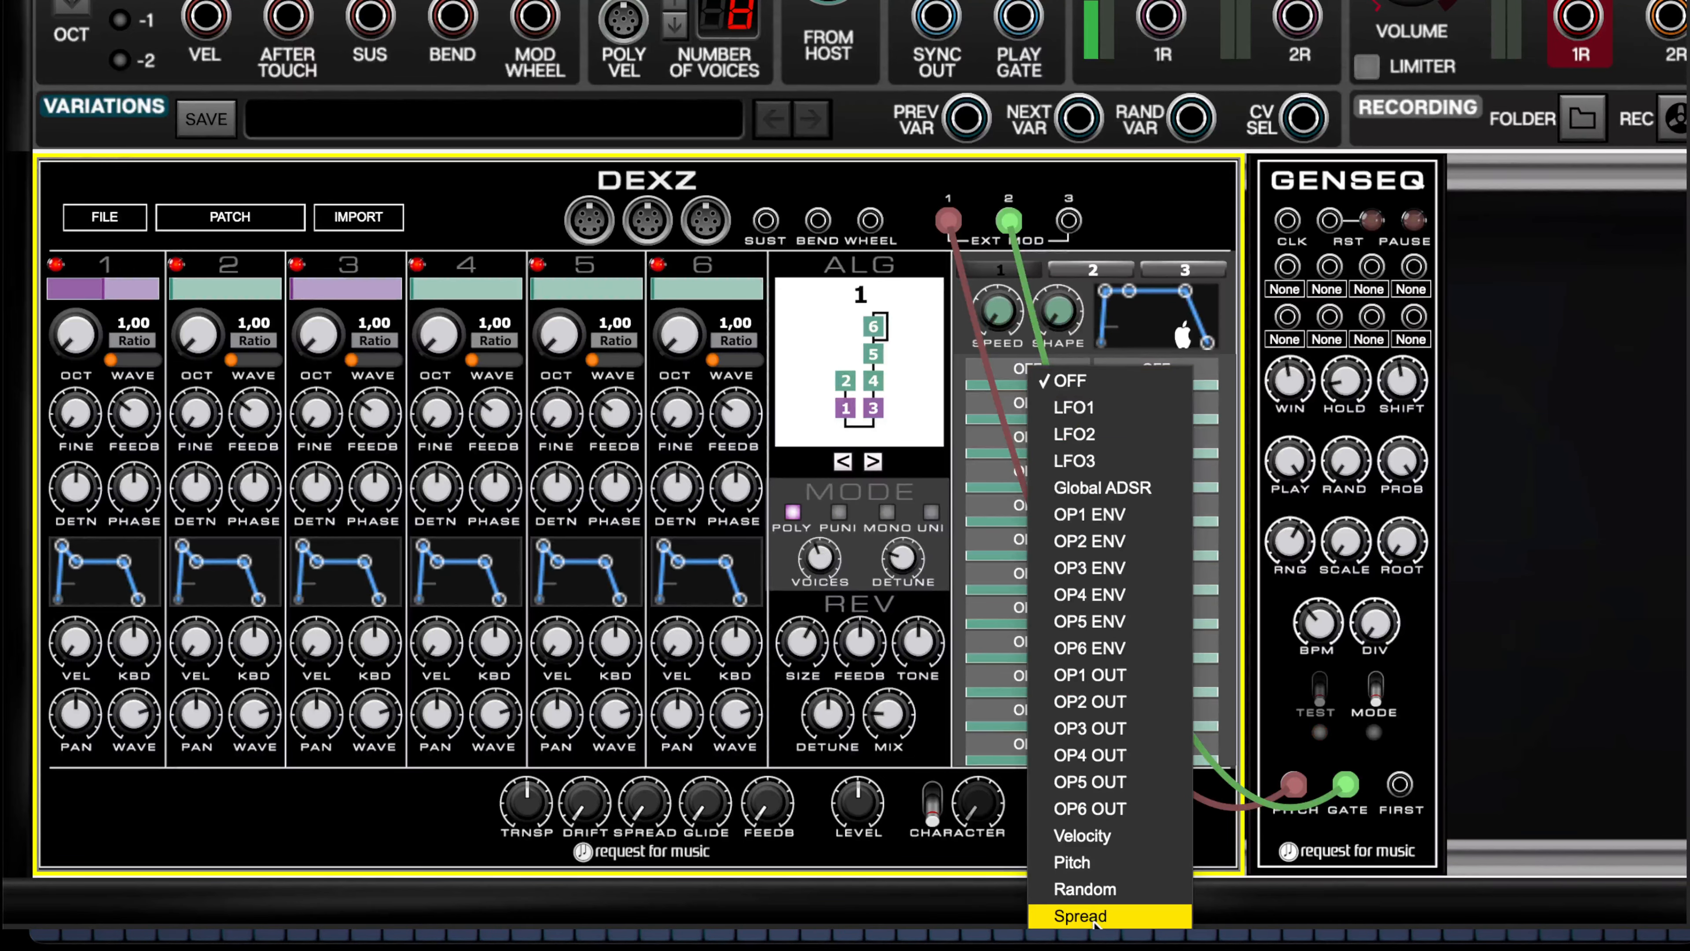
left_click(1091, 943)
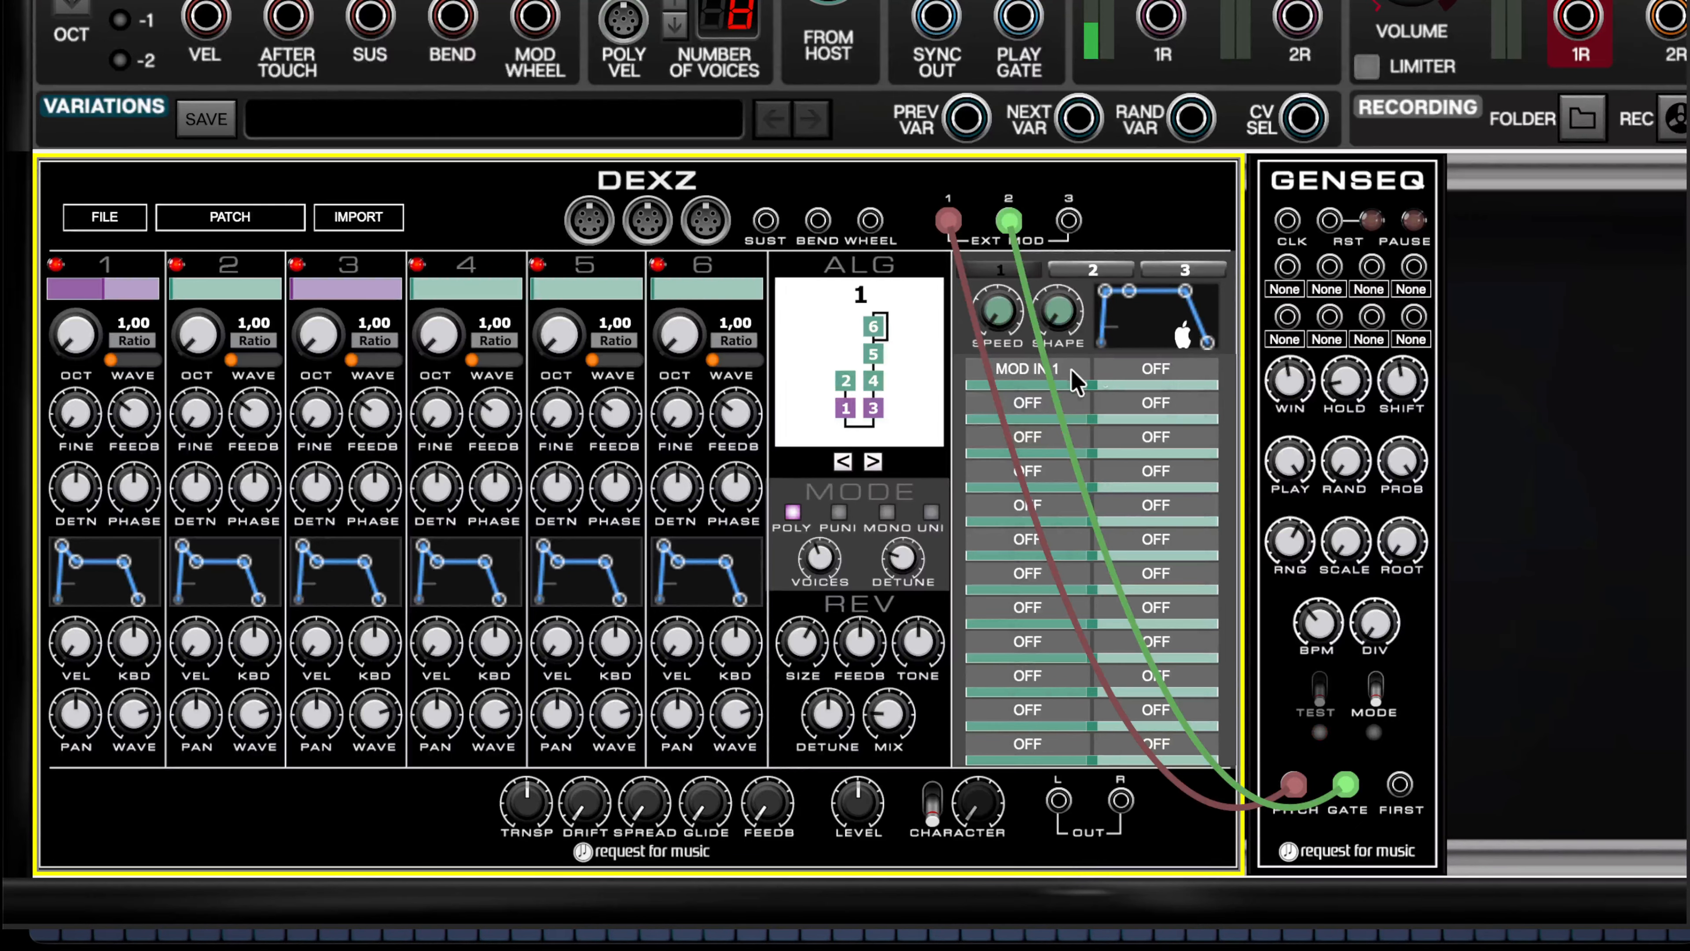
left_click(1045, 405)
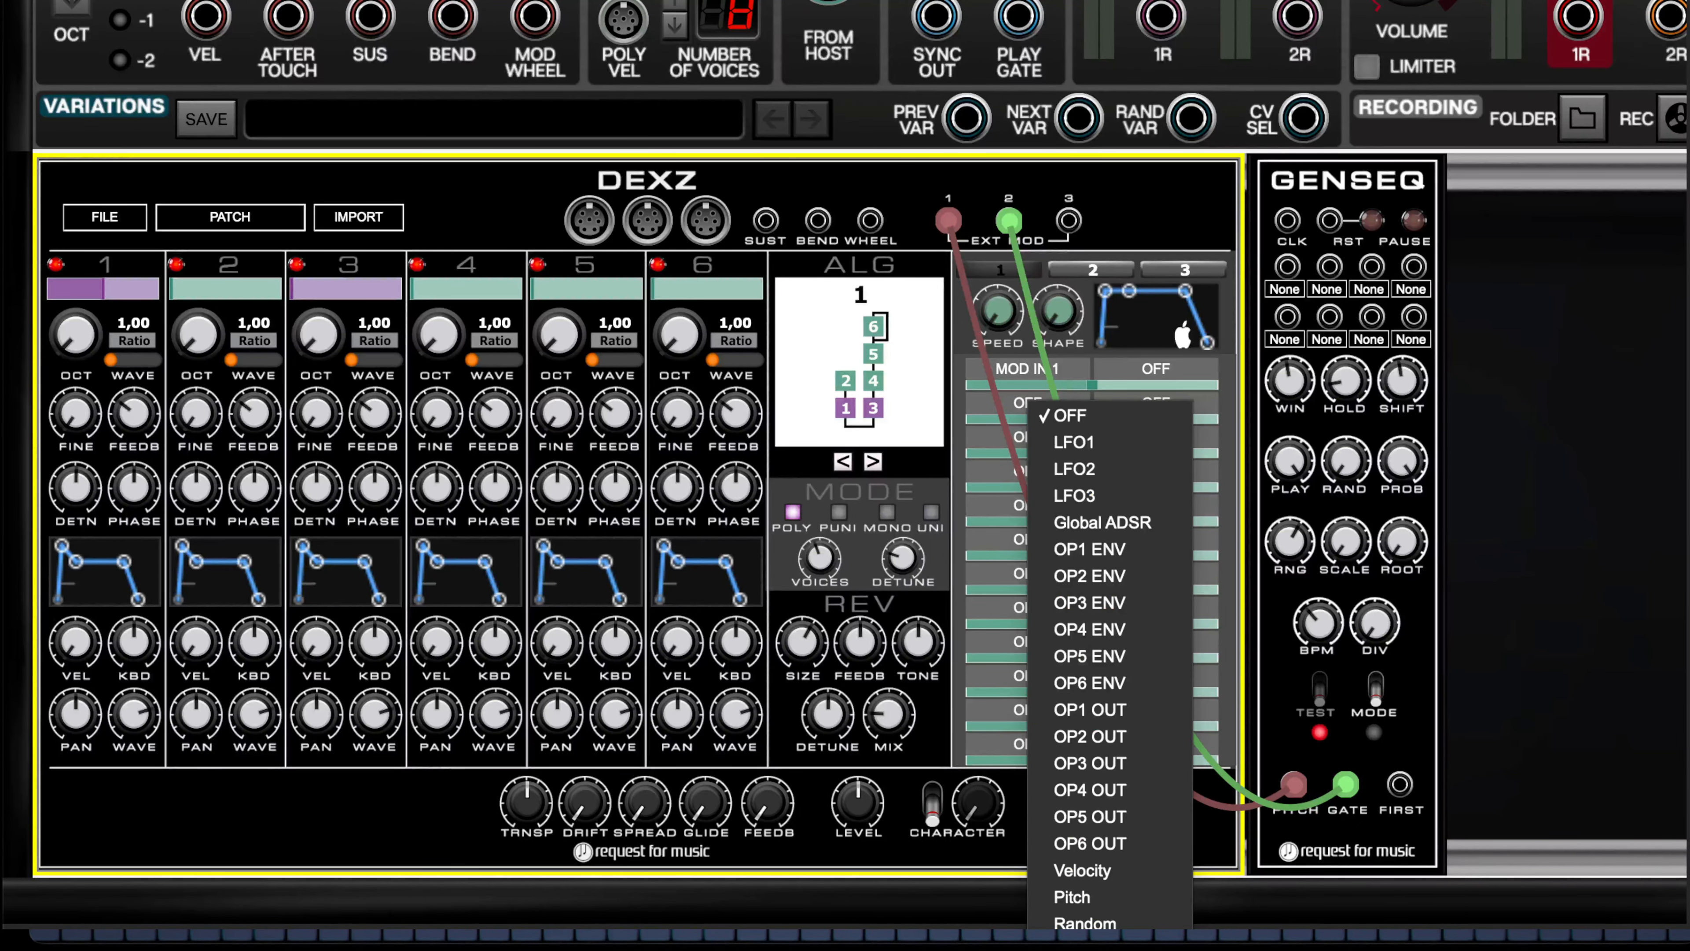
left_click(1091, 944)
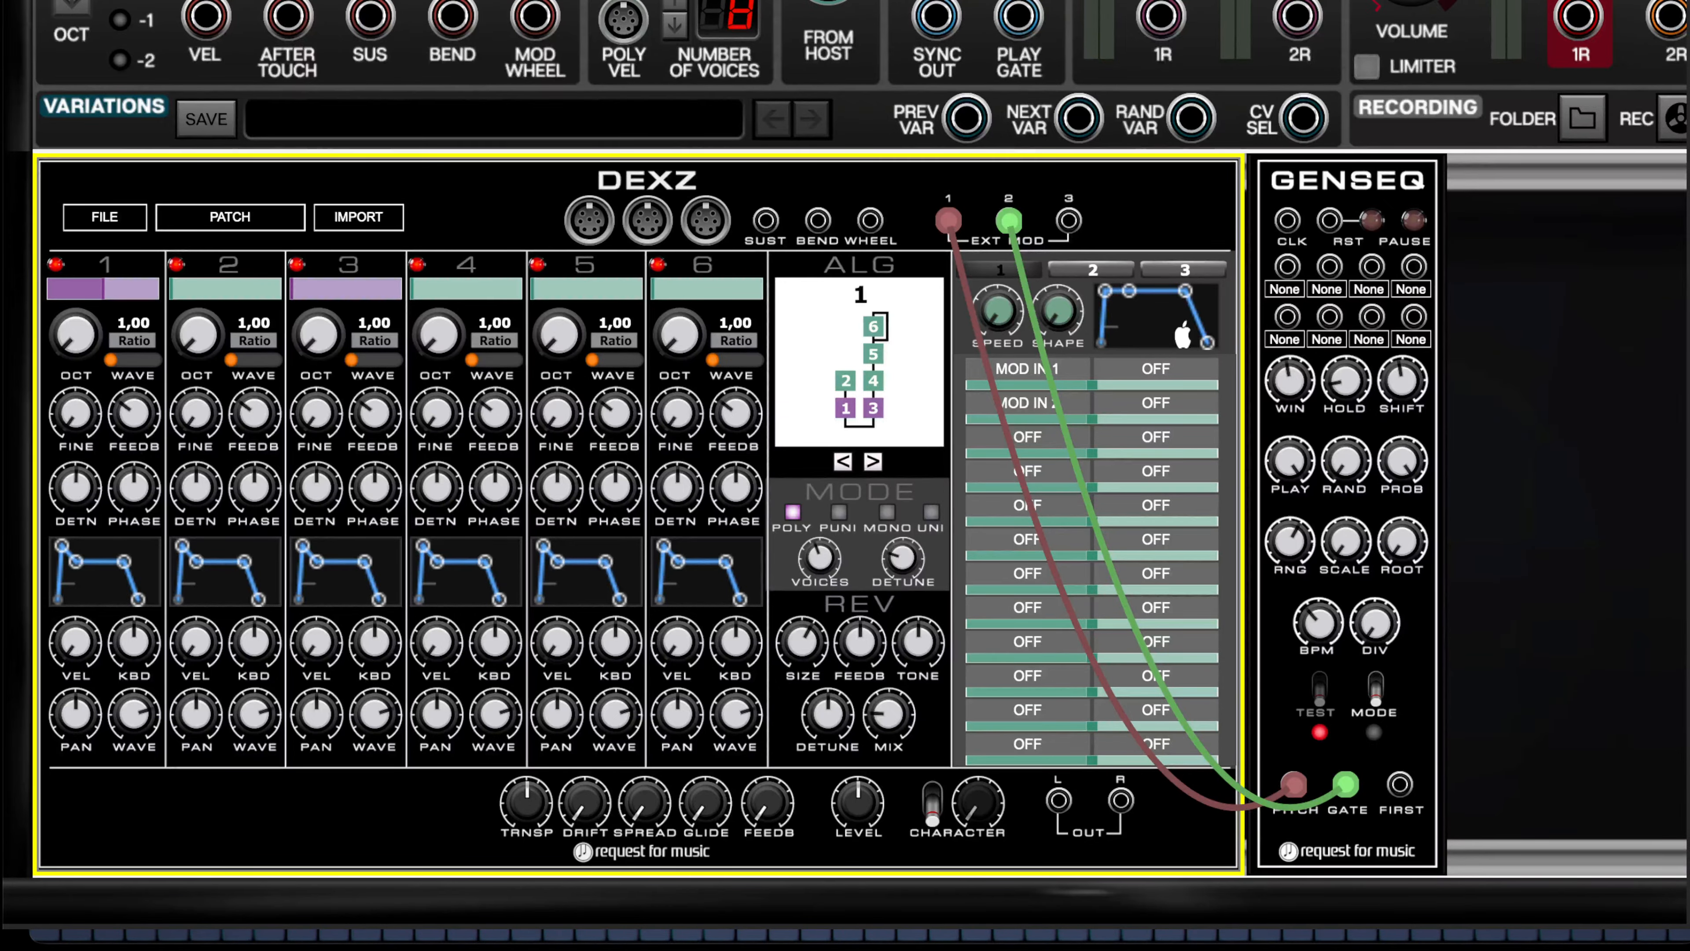
- Hide the patch cables and set the destination of the MOD IN 1 slot to Mono pitch CV
key("space")
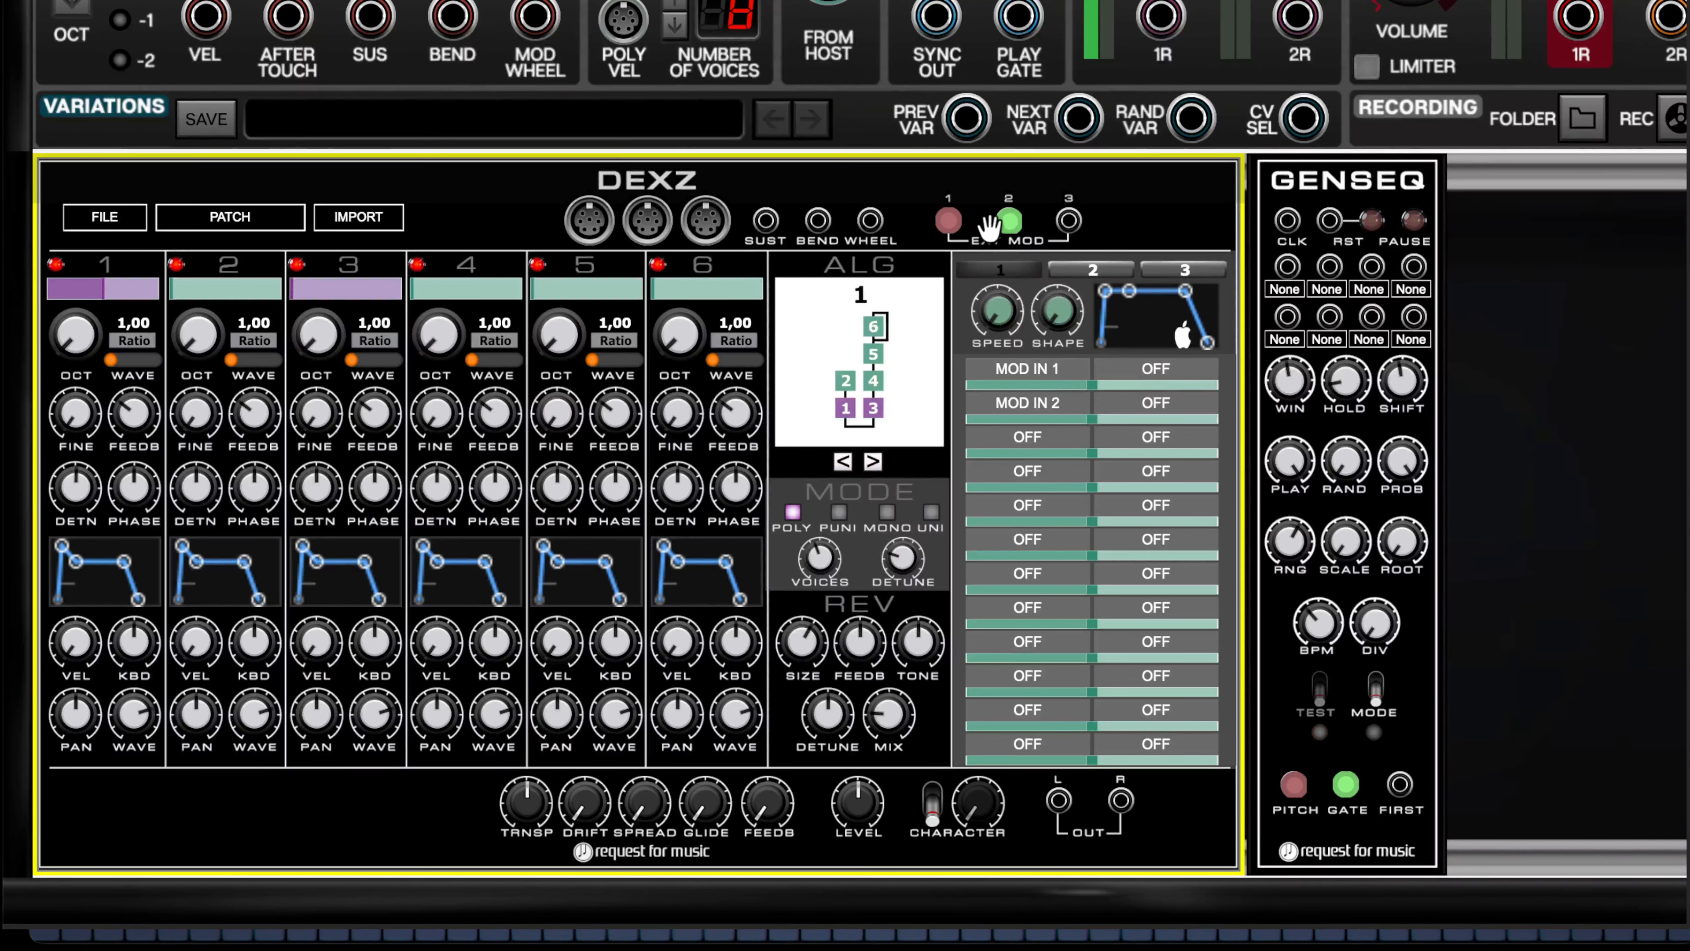
left_click(1155, 373)
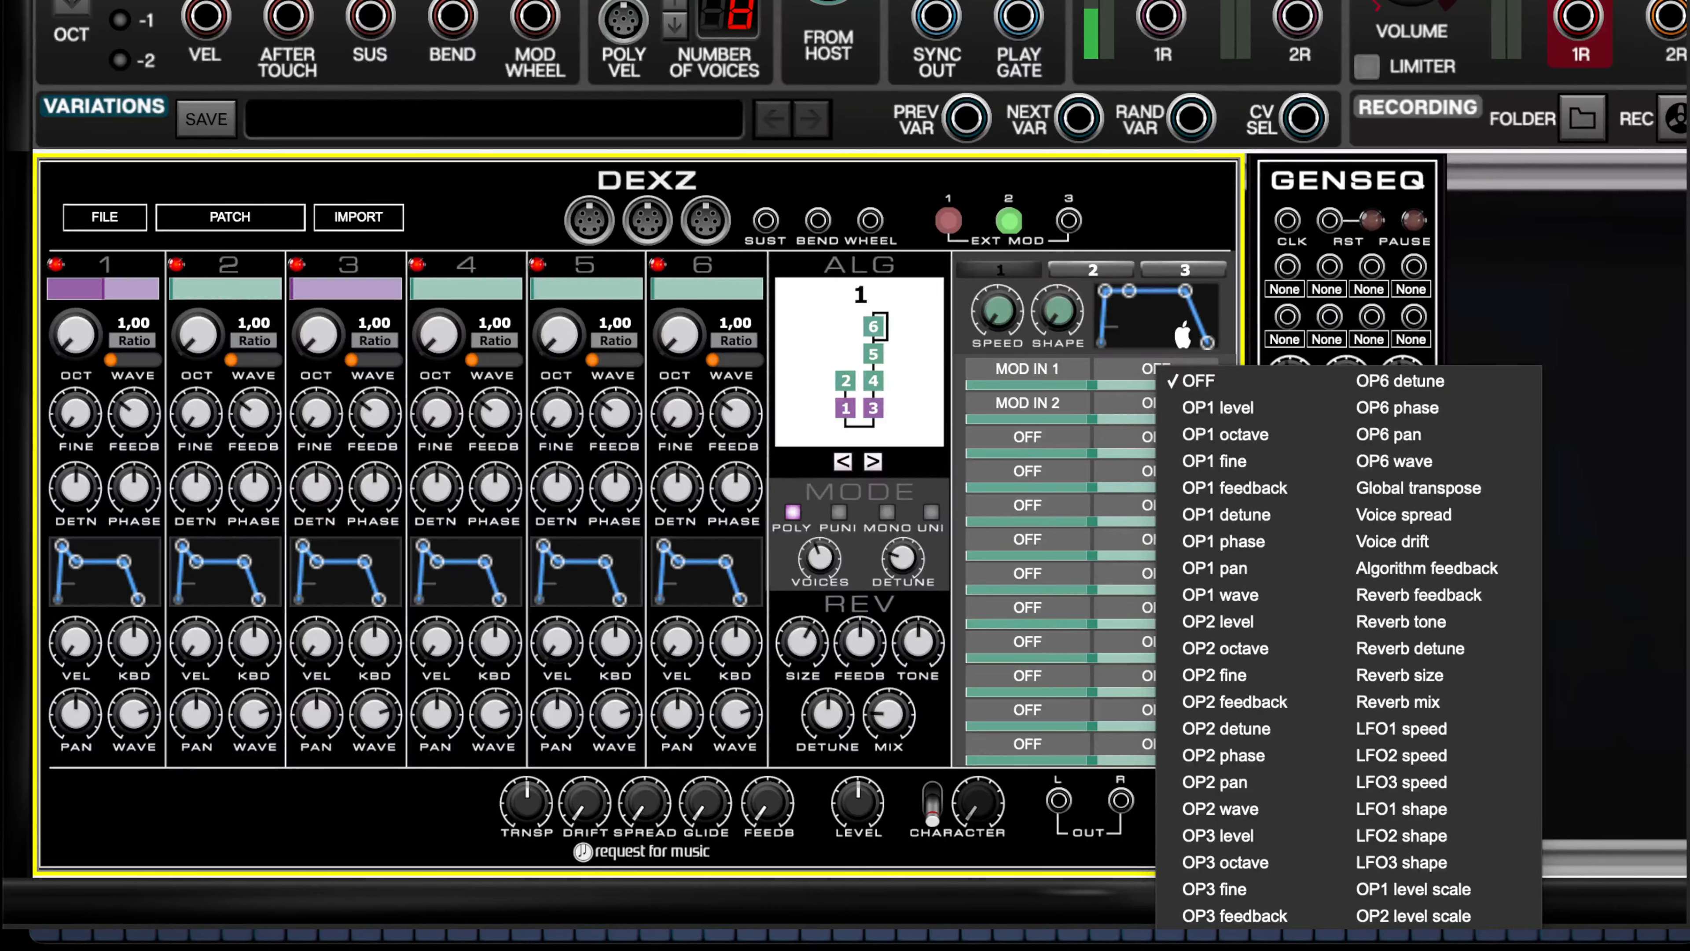
left_click(1398, 948)
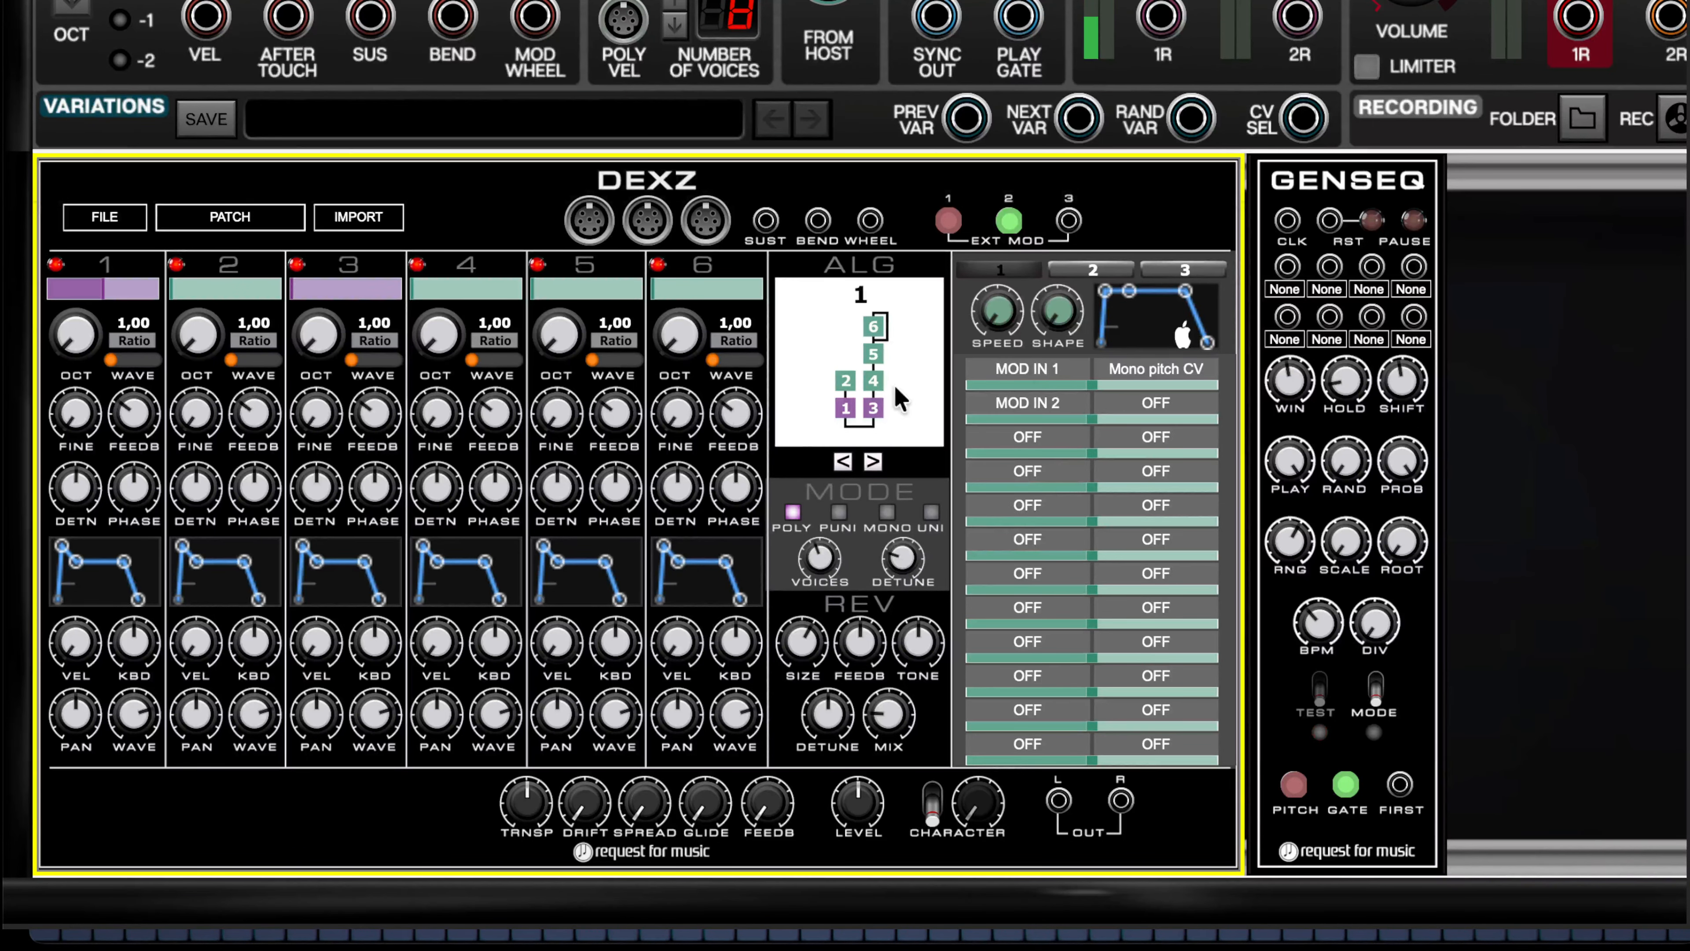
- Switch off DEXZ operators 3, 4, 5 and 6
left_click(298, 265)
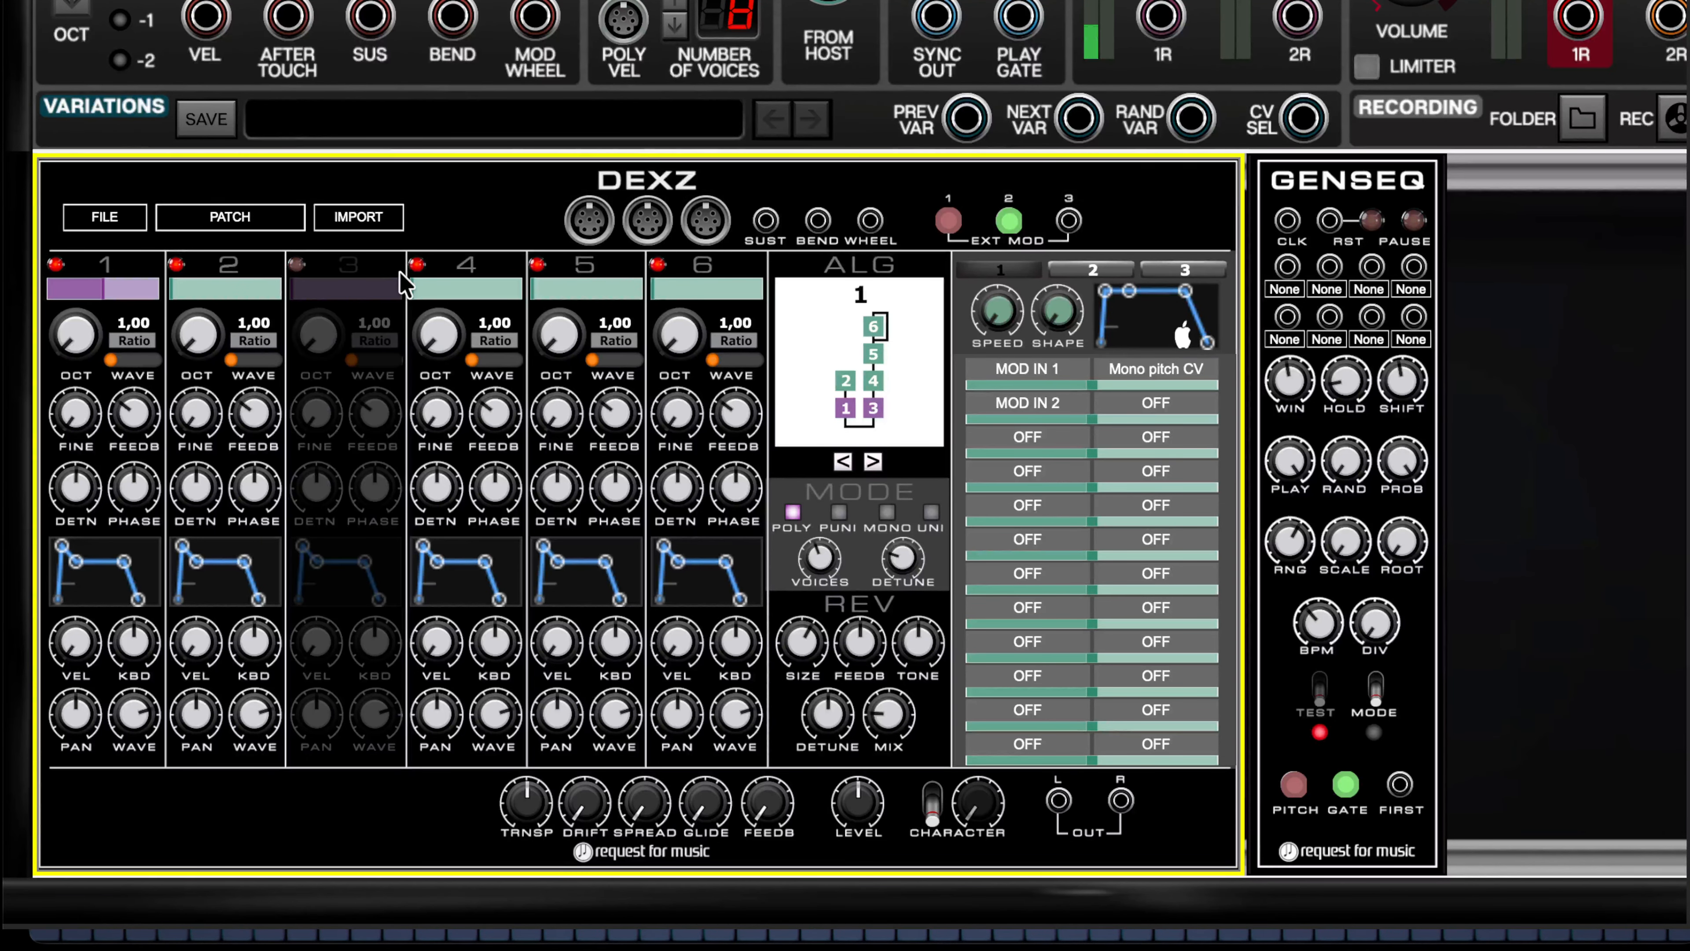
left_click(417, 265)
left_click(538, 265)
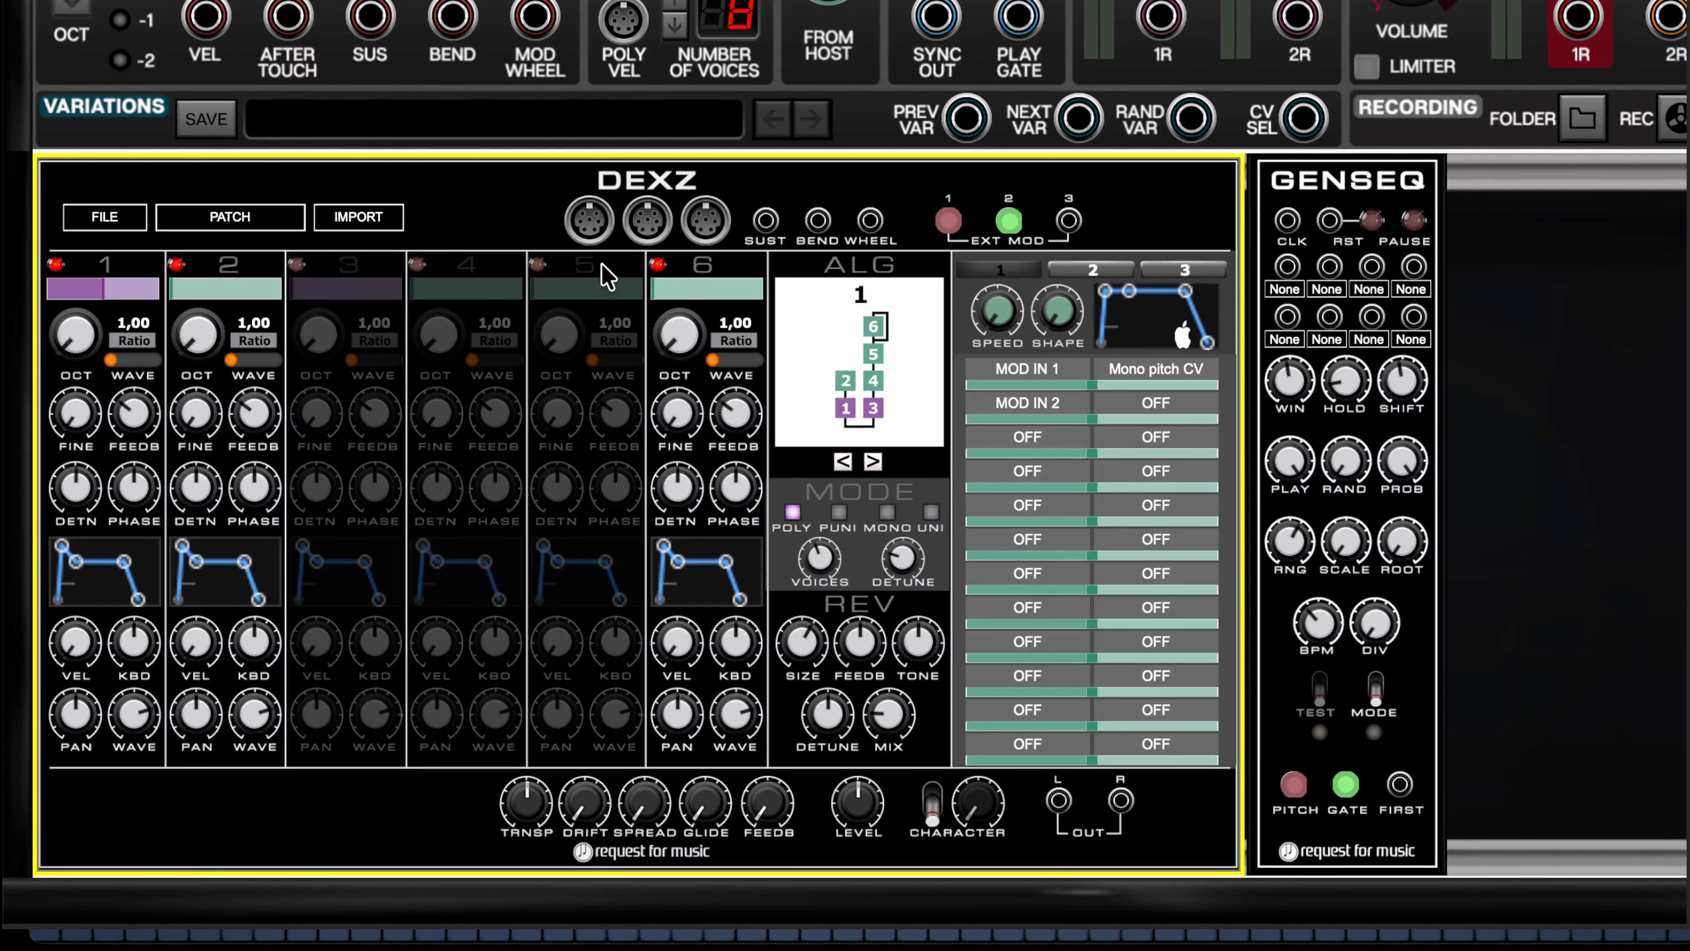
left_click(656, 265)
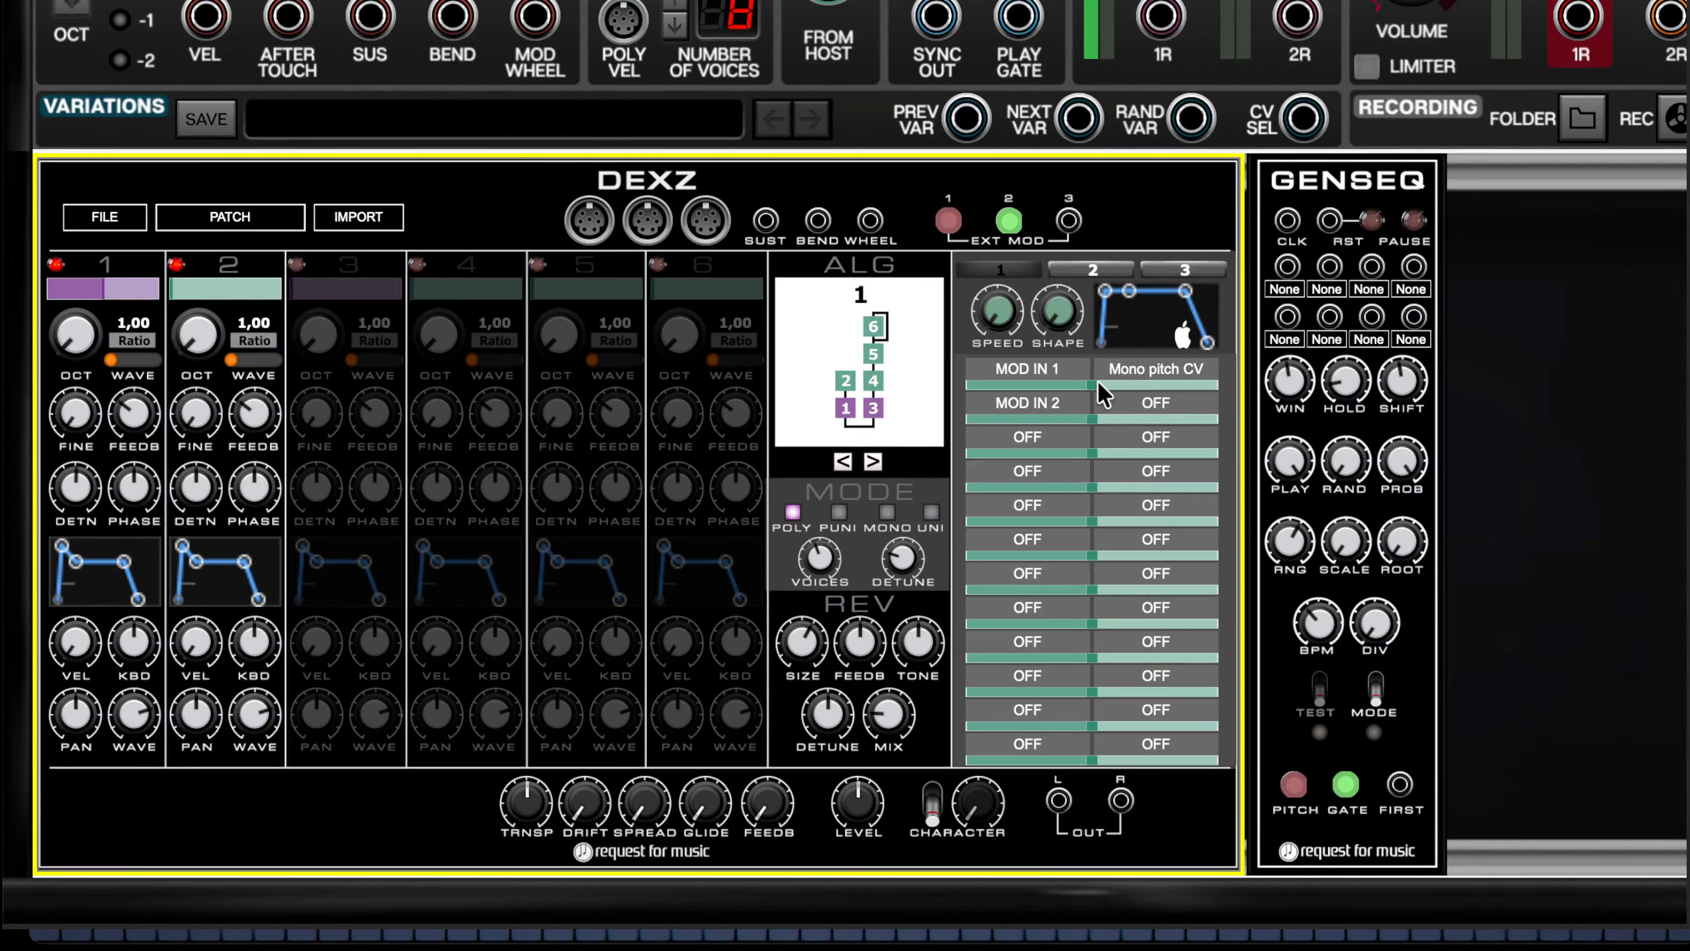
- Set the MOD1 amount of the Mono pitch CV modulation to 1
left_click_drag(1101, 390, 1150, 397)
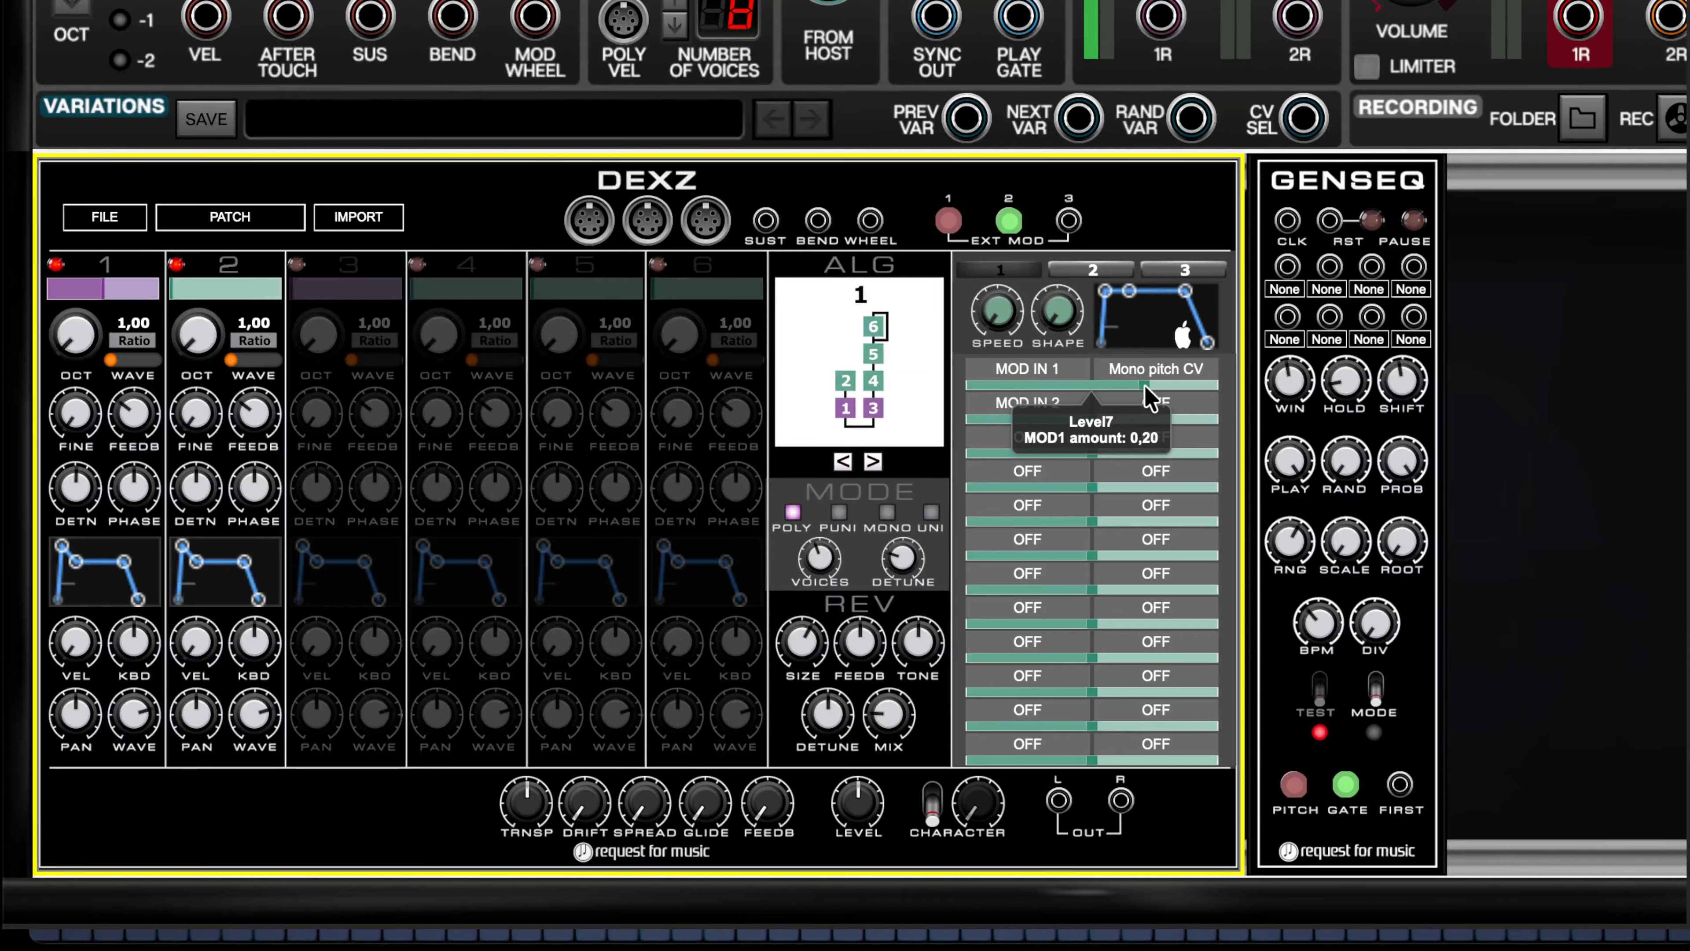
right_click(1150, 397)
left_click(1233, 402)
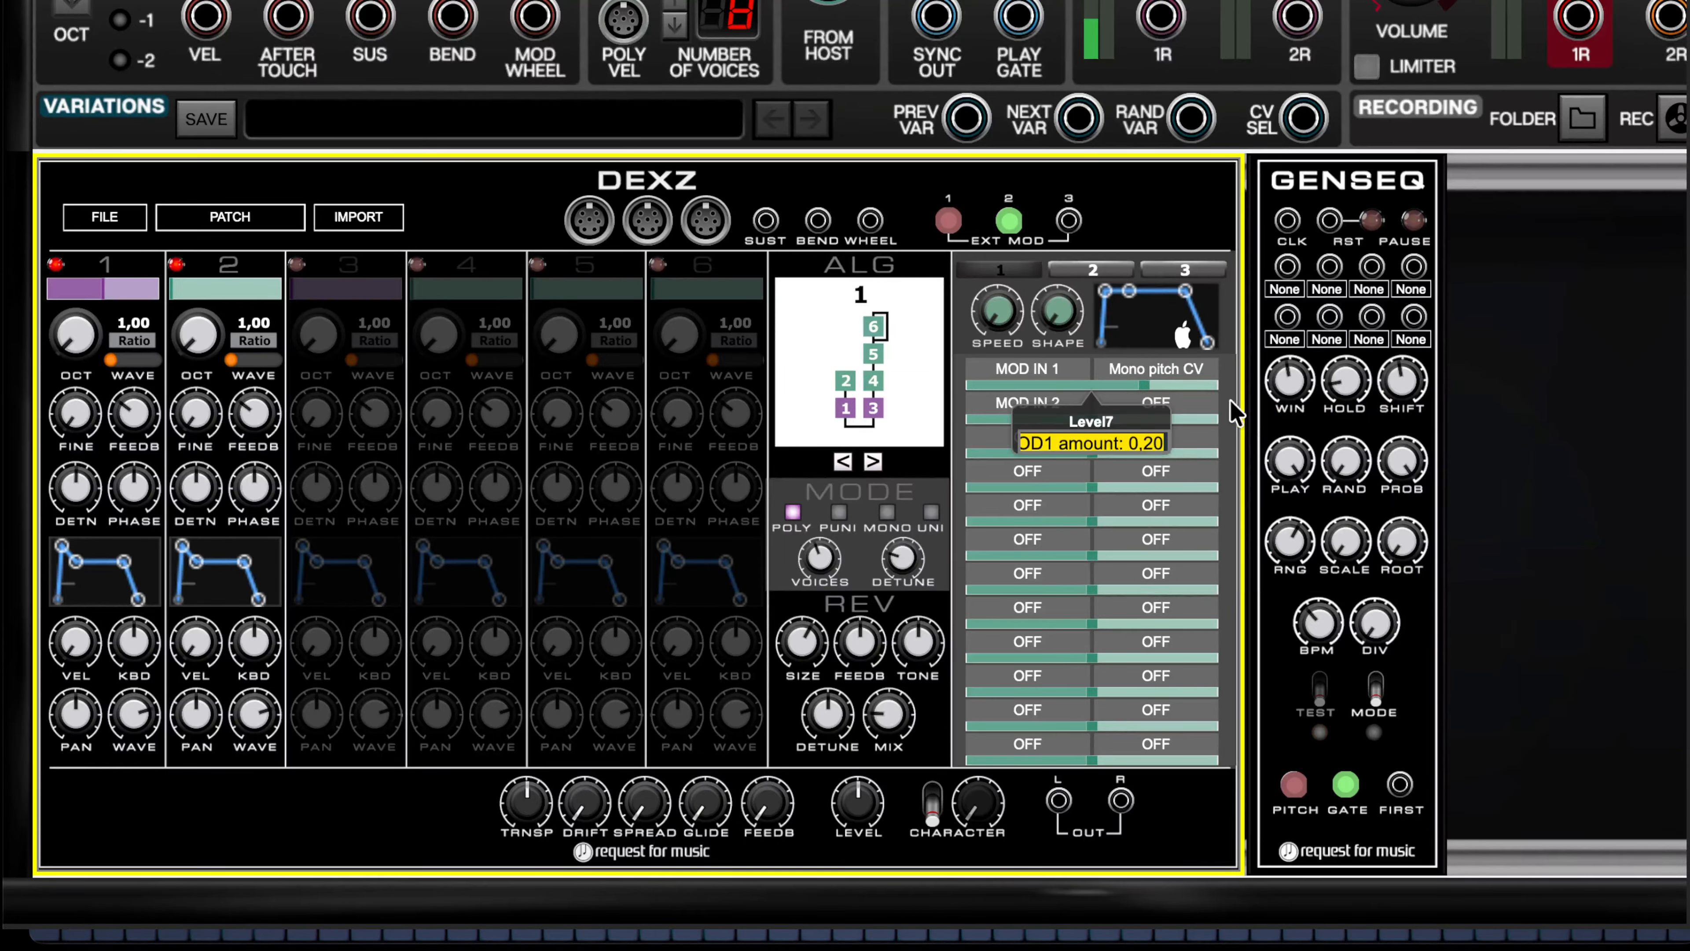
type("1")
key("Return")
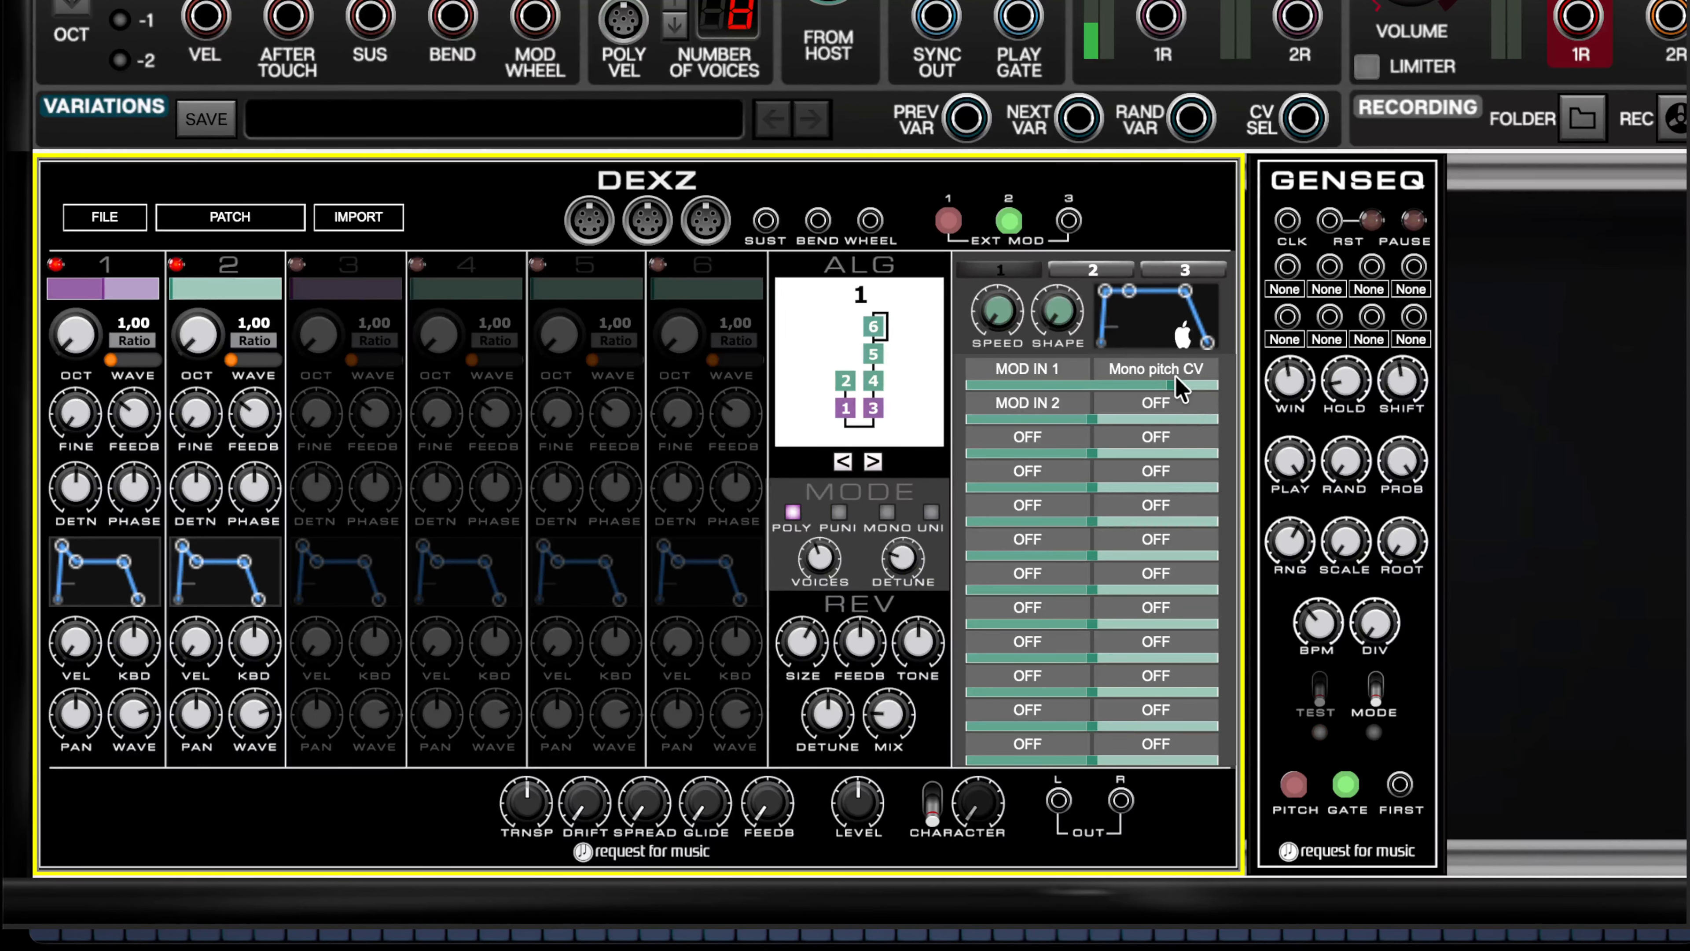
- Route MOD IN 2 to Mono gate and raise its modulation amount to about the same level as MOD1
left_click(1161, 409)
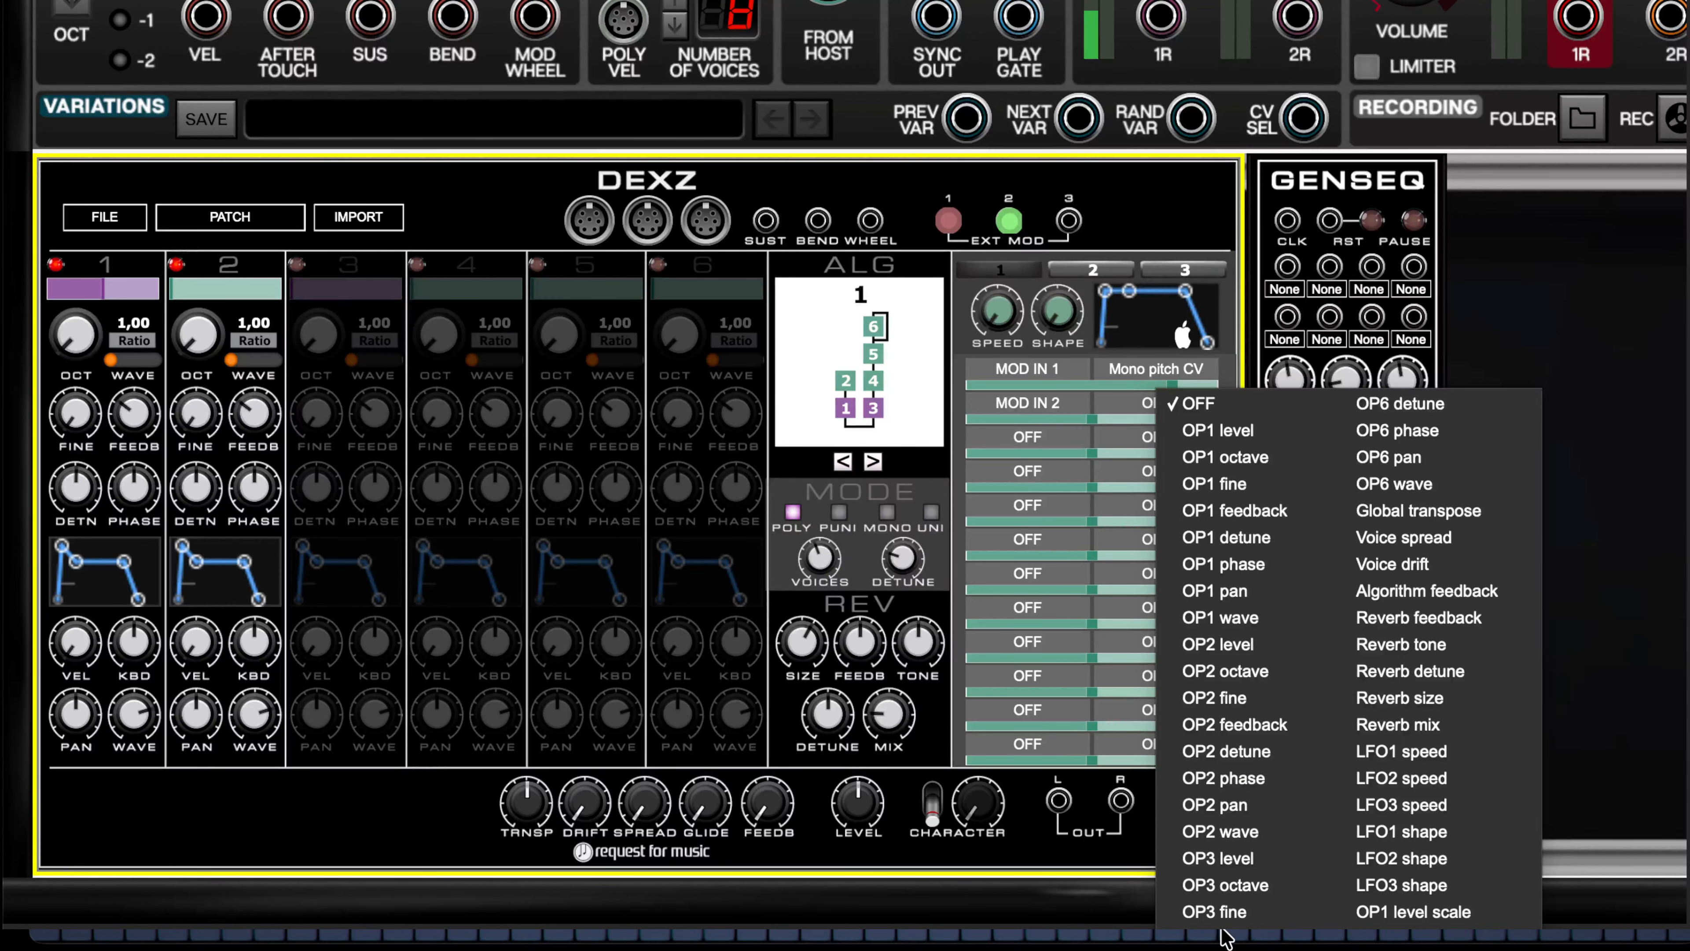
left_click(1398, 945)
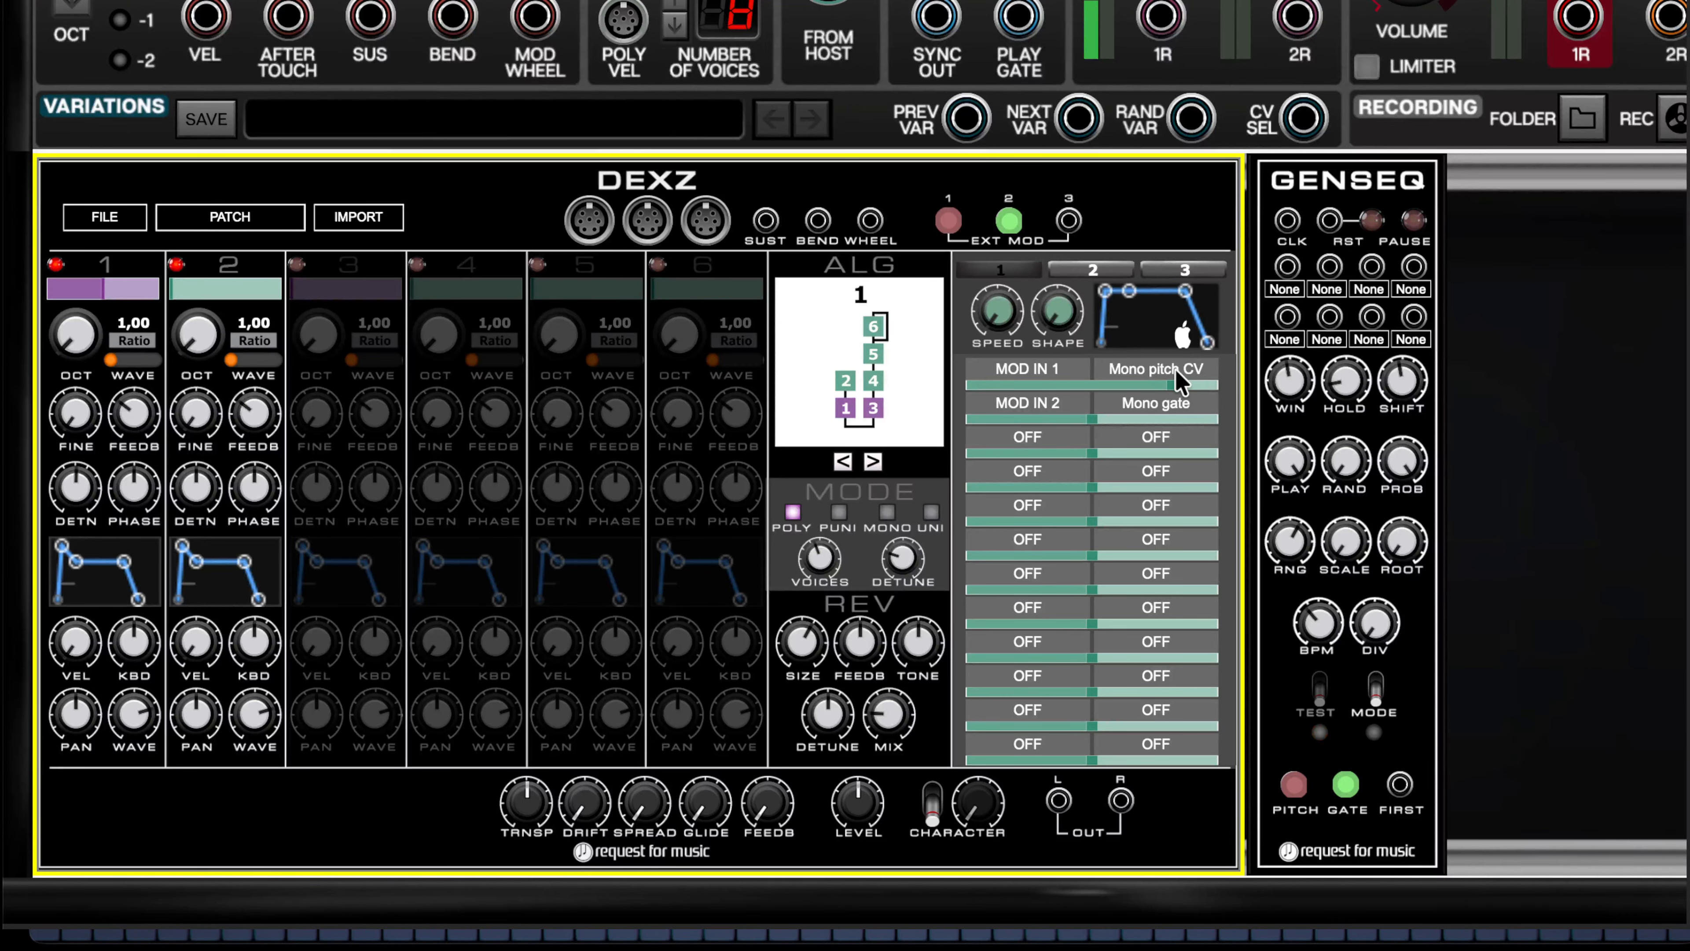
left_click_drag(1124, 418, 1177, 418)
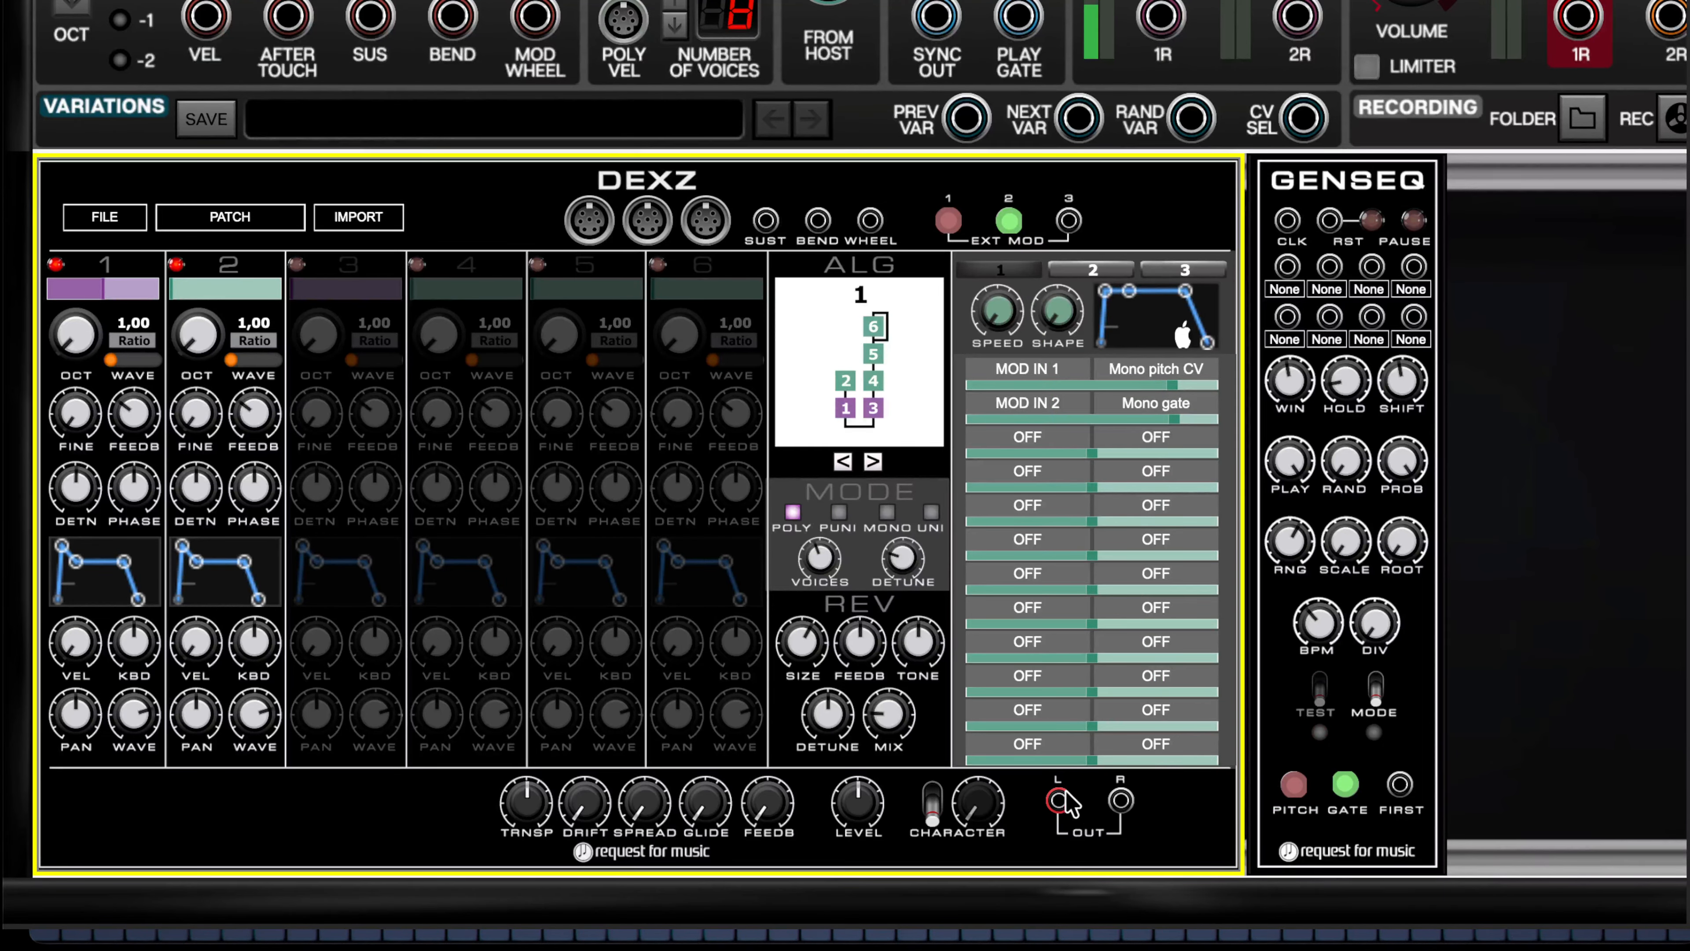
- Cable DEXZ's left and right outputs to the first main output pair and lower operator 1's third envelope level to its minimum
left_click_drag(1059, 801, 1120, 800)
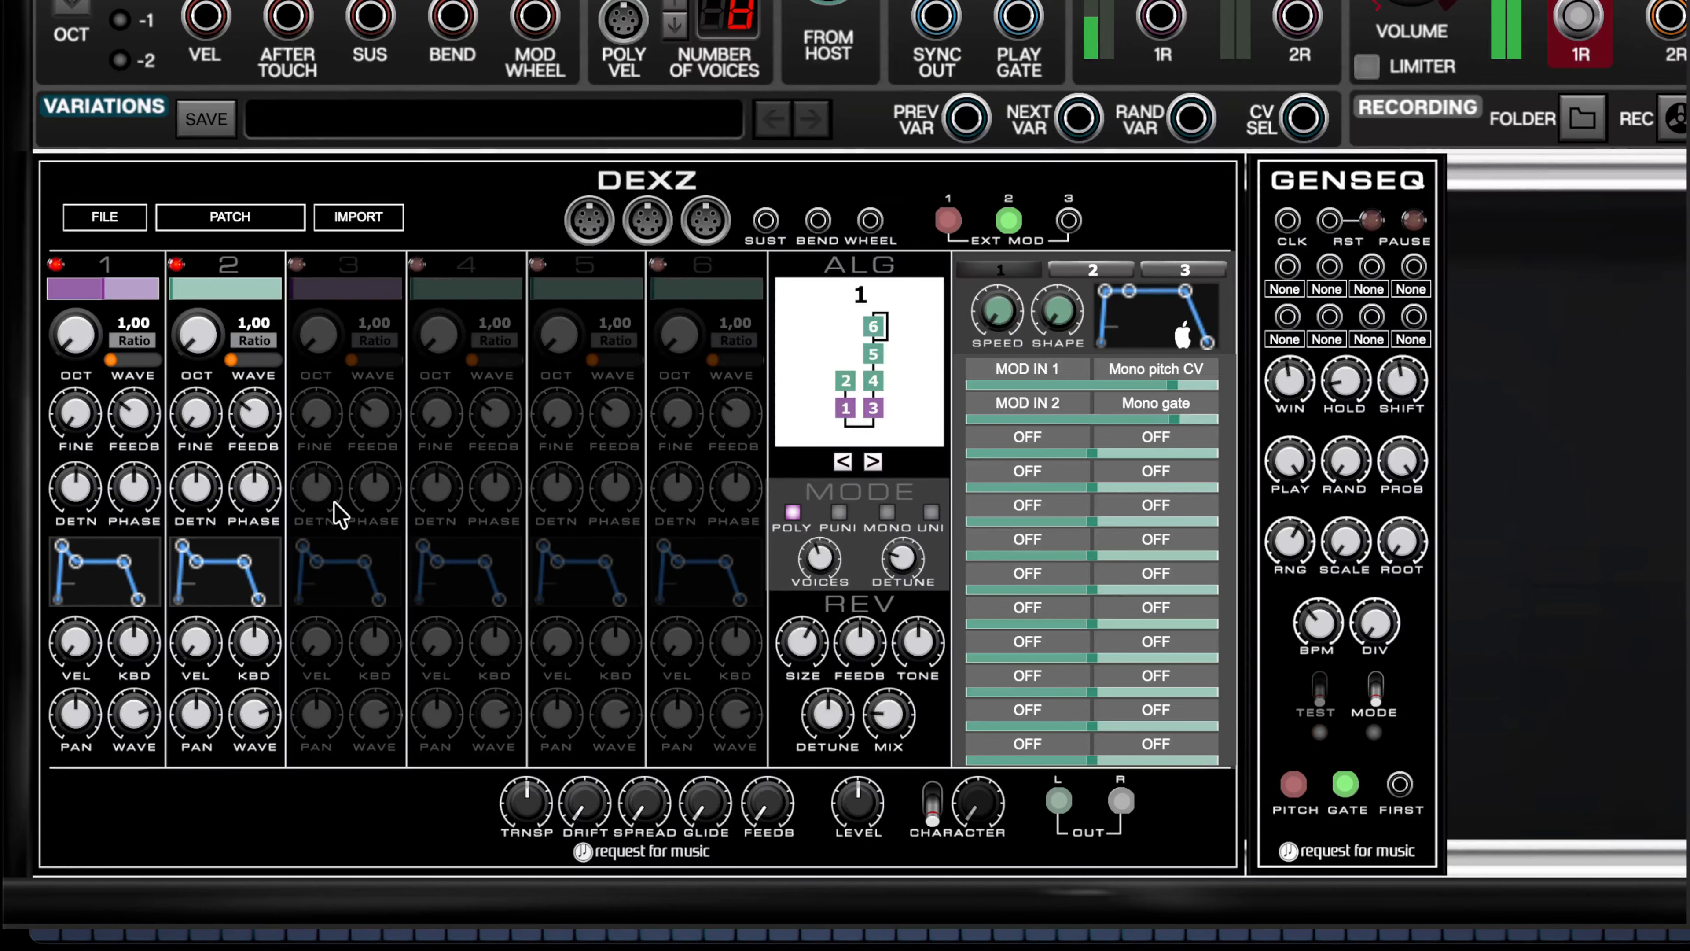
mouse_move(124, 565)
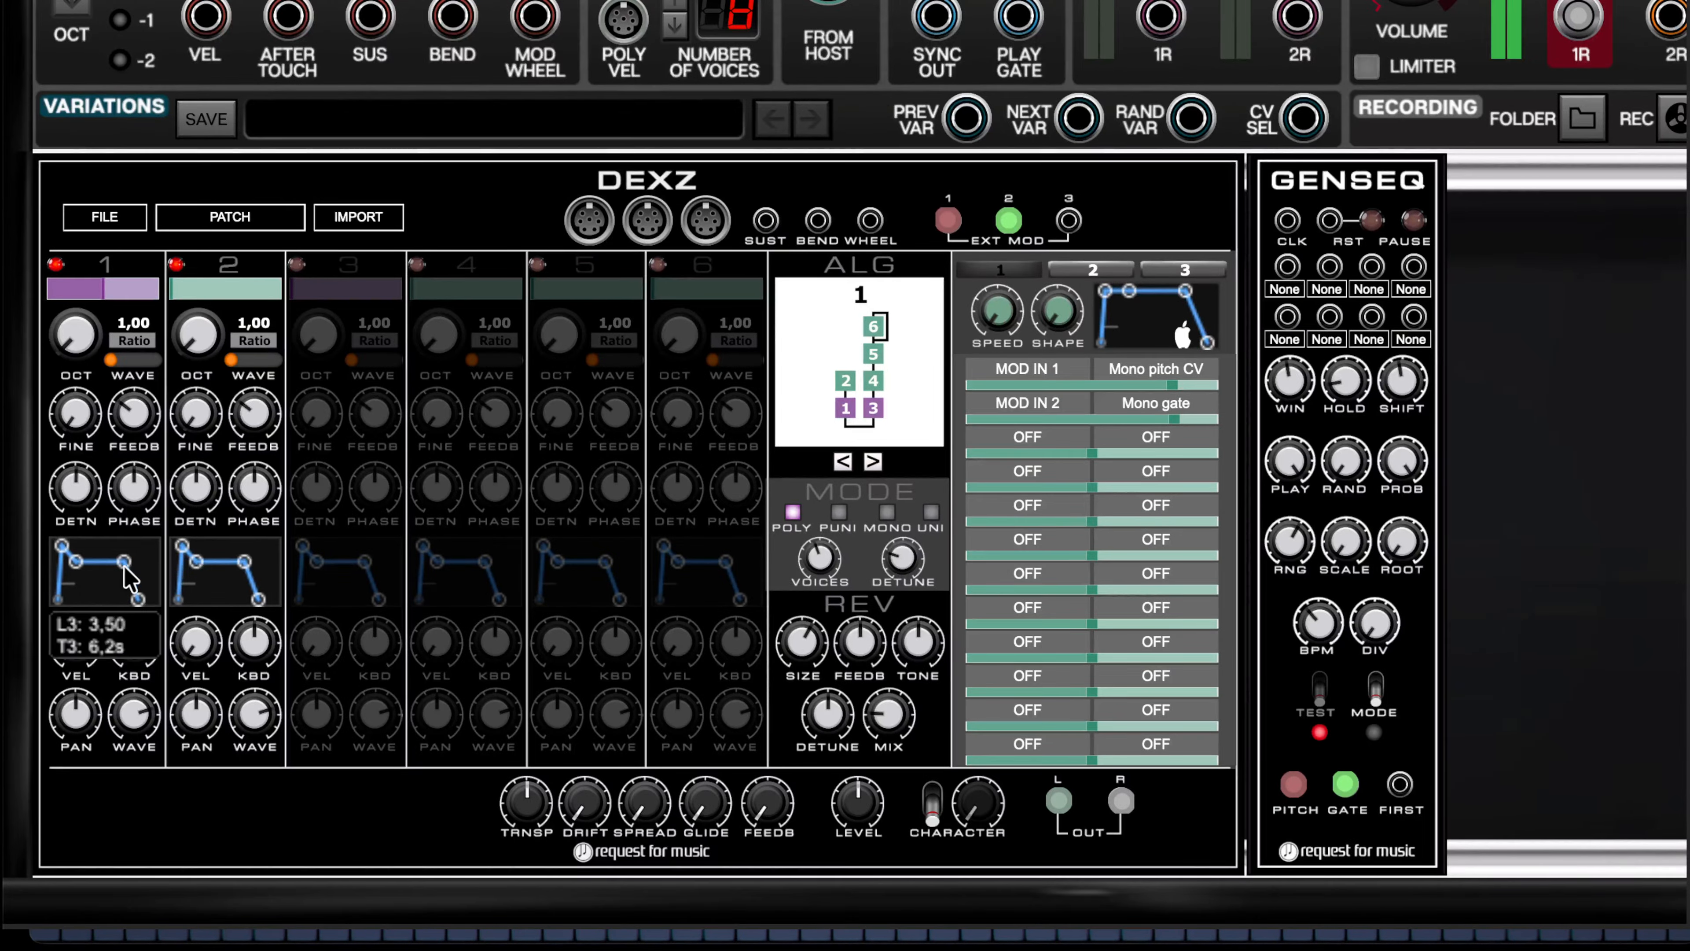
left_click_drag(124, 565, 133, 602)
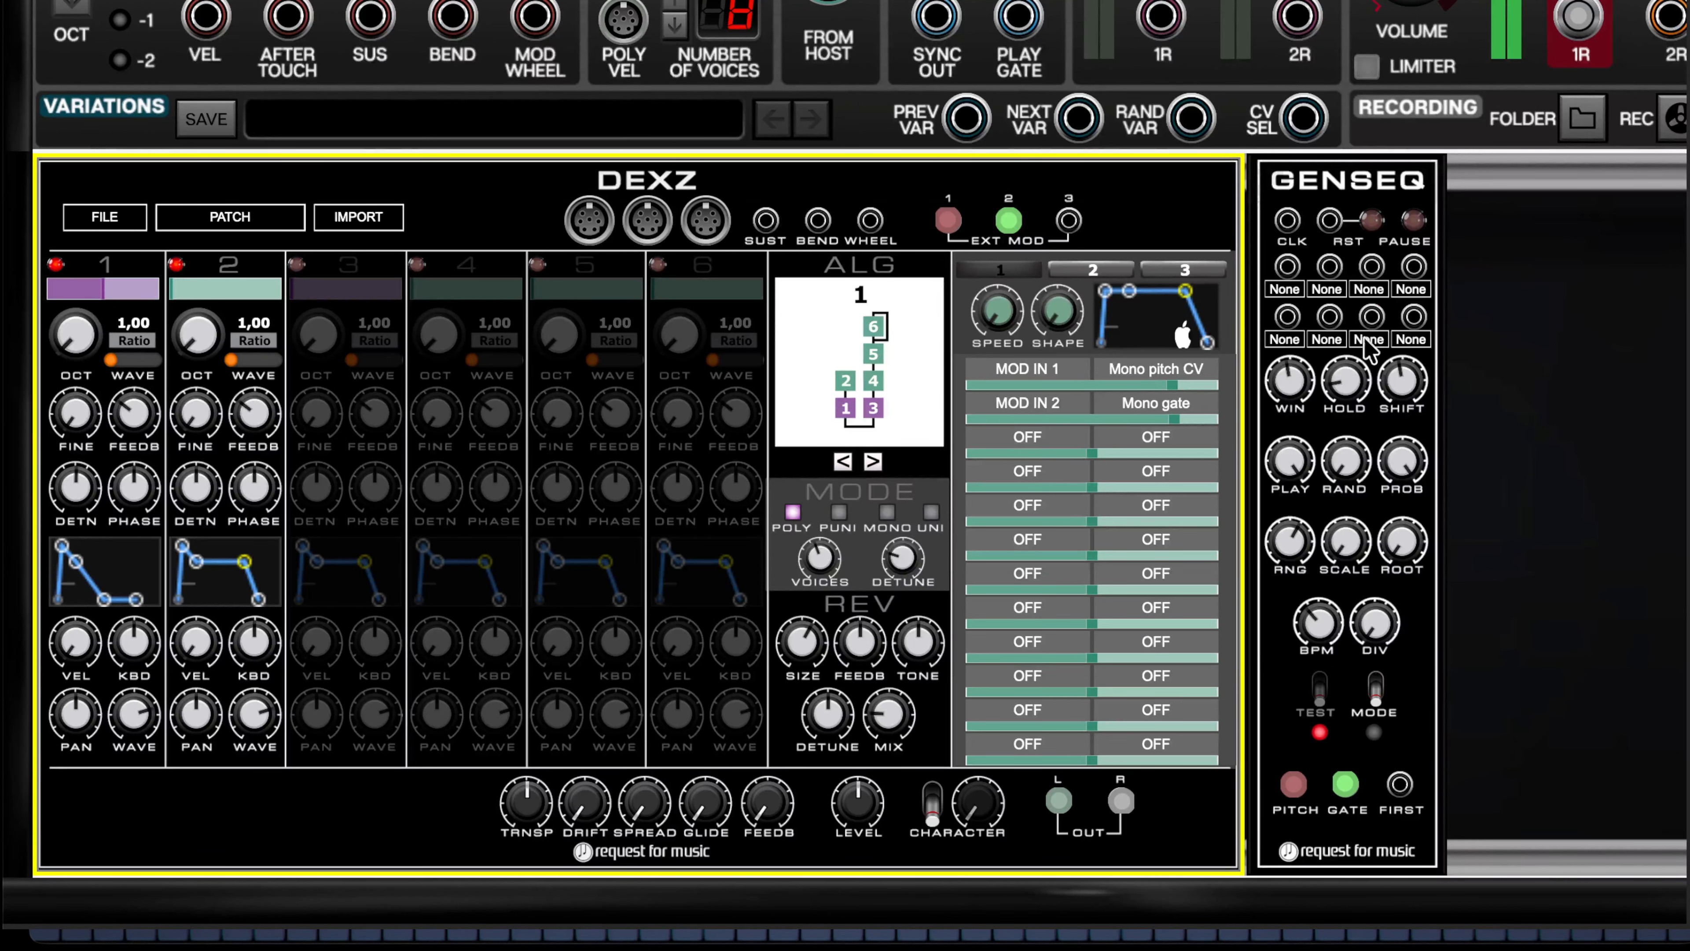
- Raise GENSEQ's BPM and reduce DEXZ's output LEVEL
left_click(1324, 644)
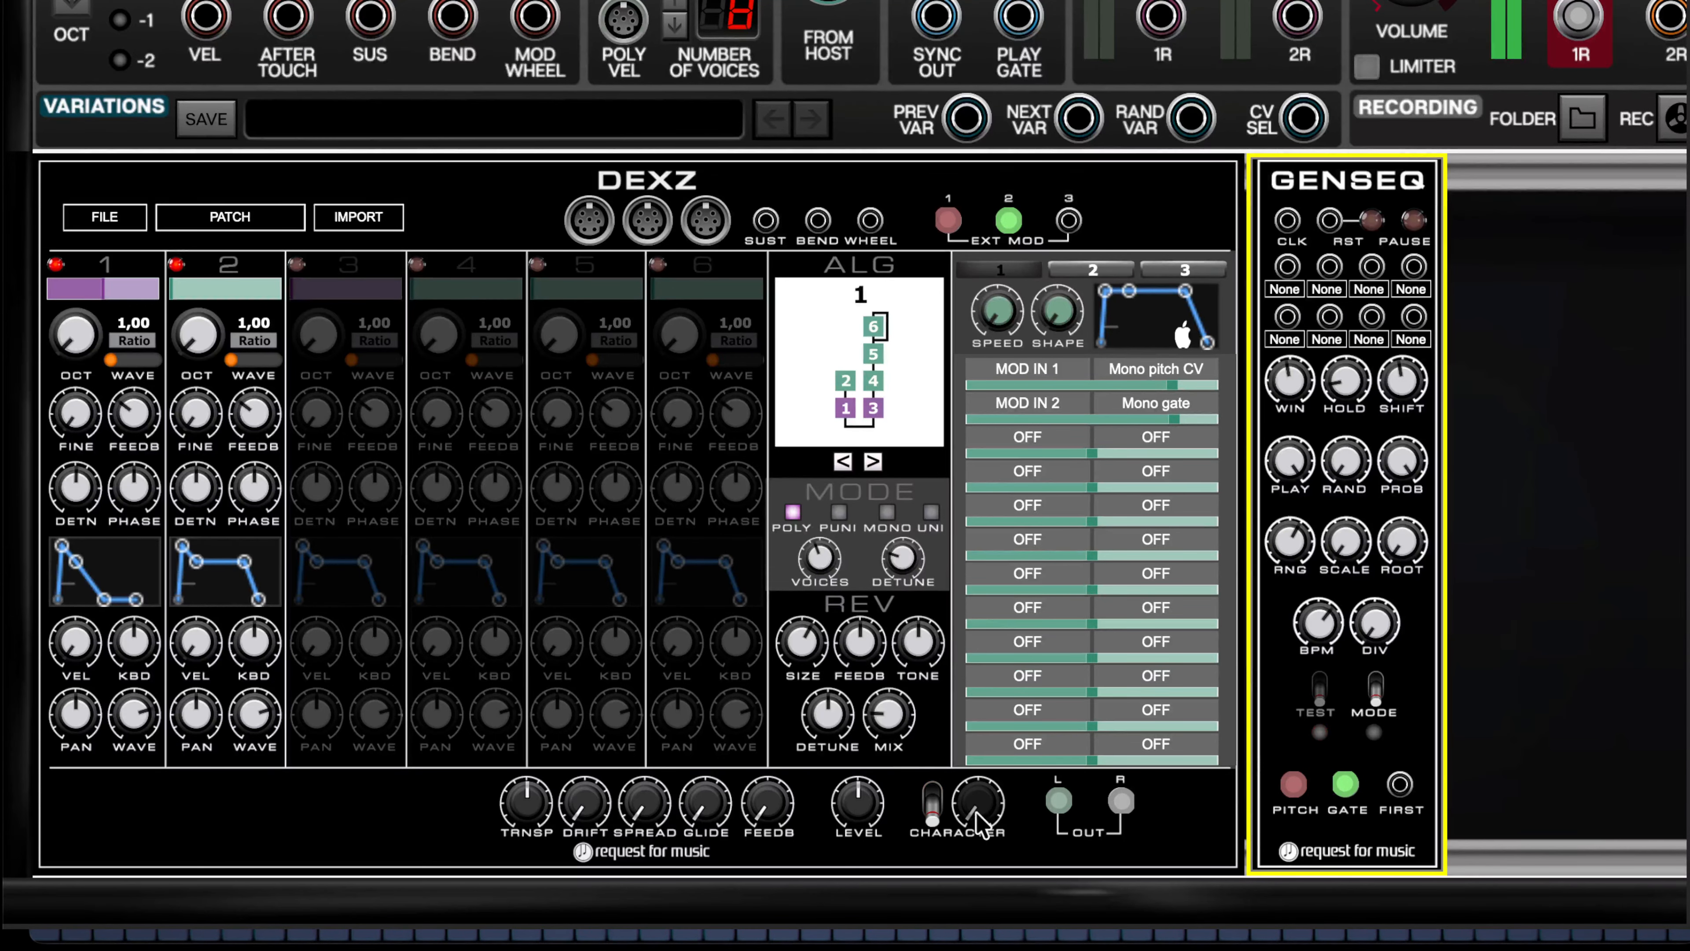
left_click_drag(871, 815, 900, 916)
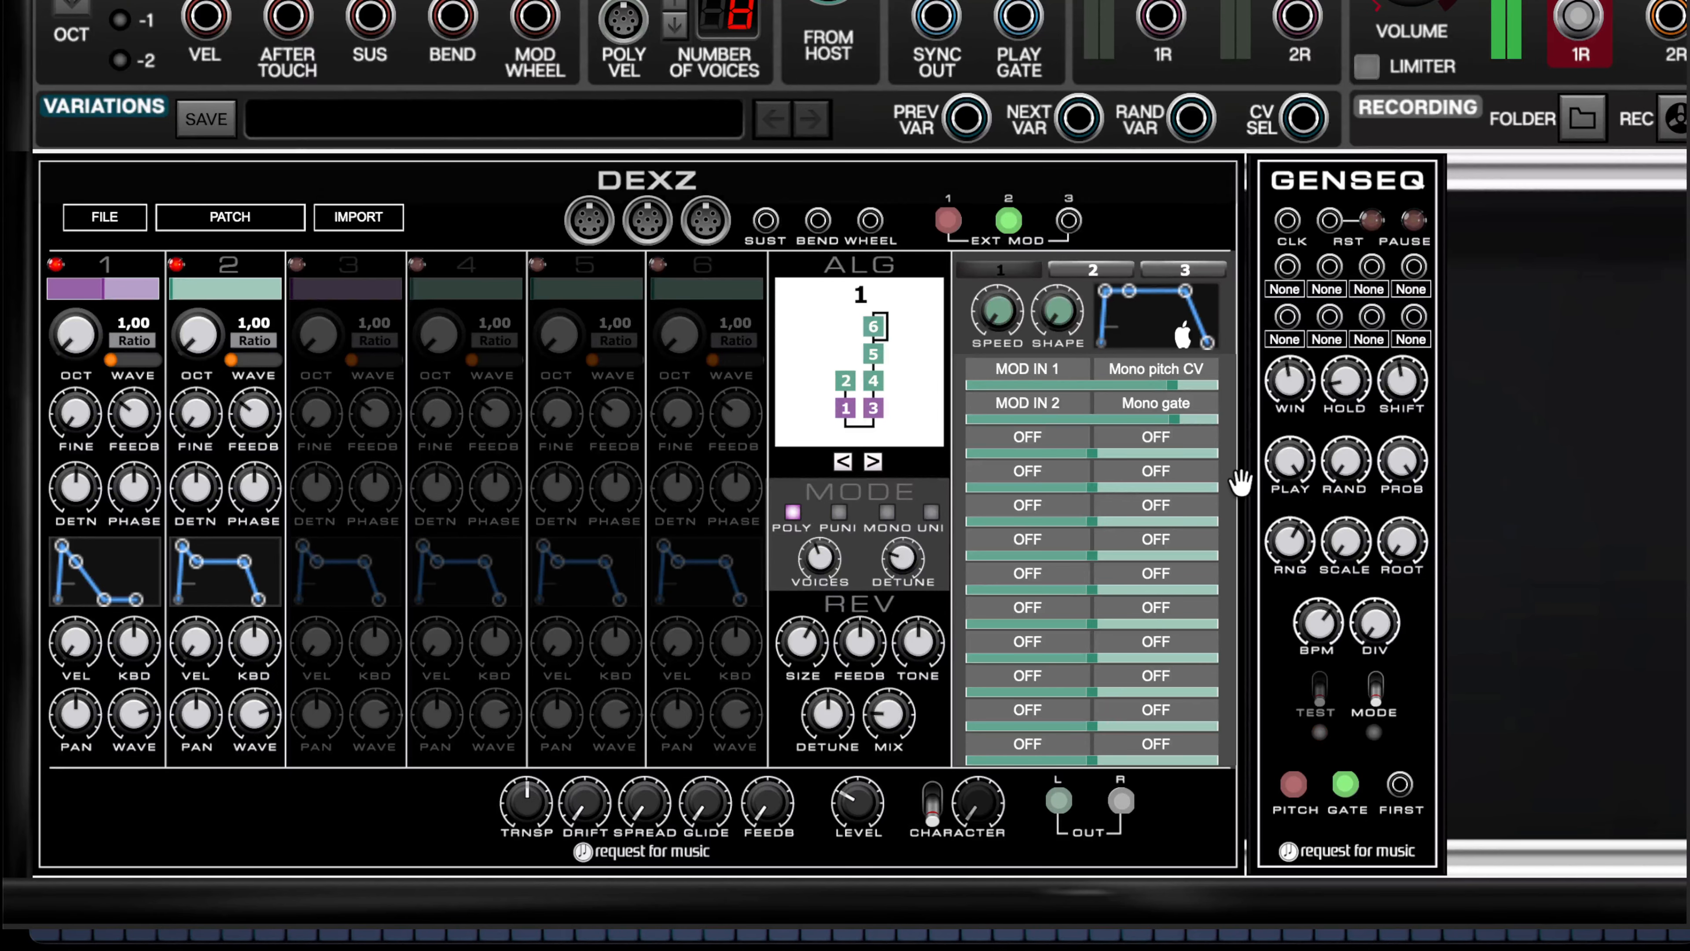
- Try GENSEQ's HOLD settings, including 0 for frozen window movement and the random window movement mode
mouse_move(1294, 443)
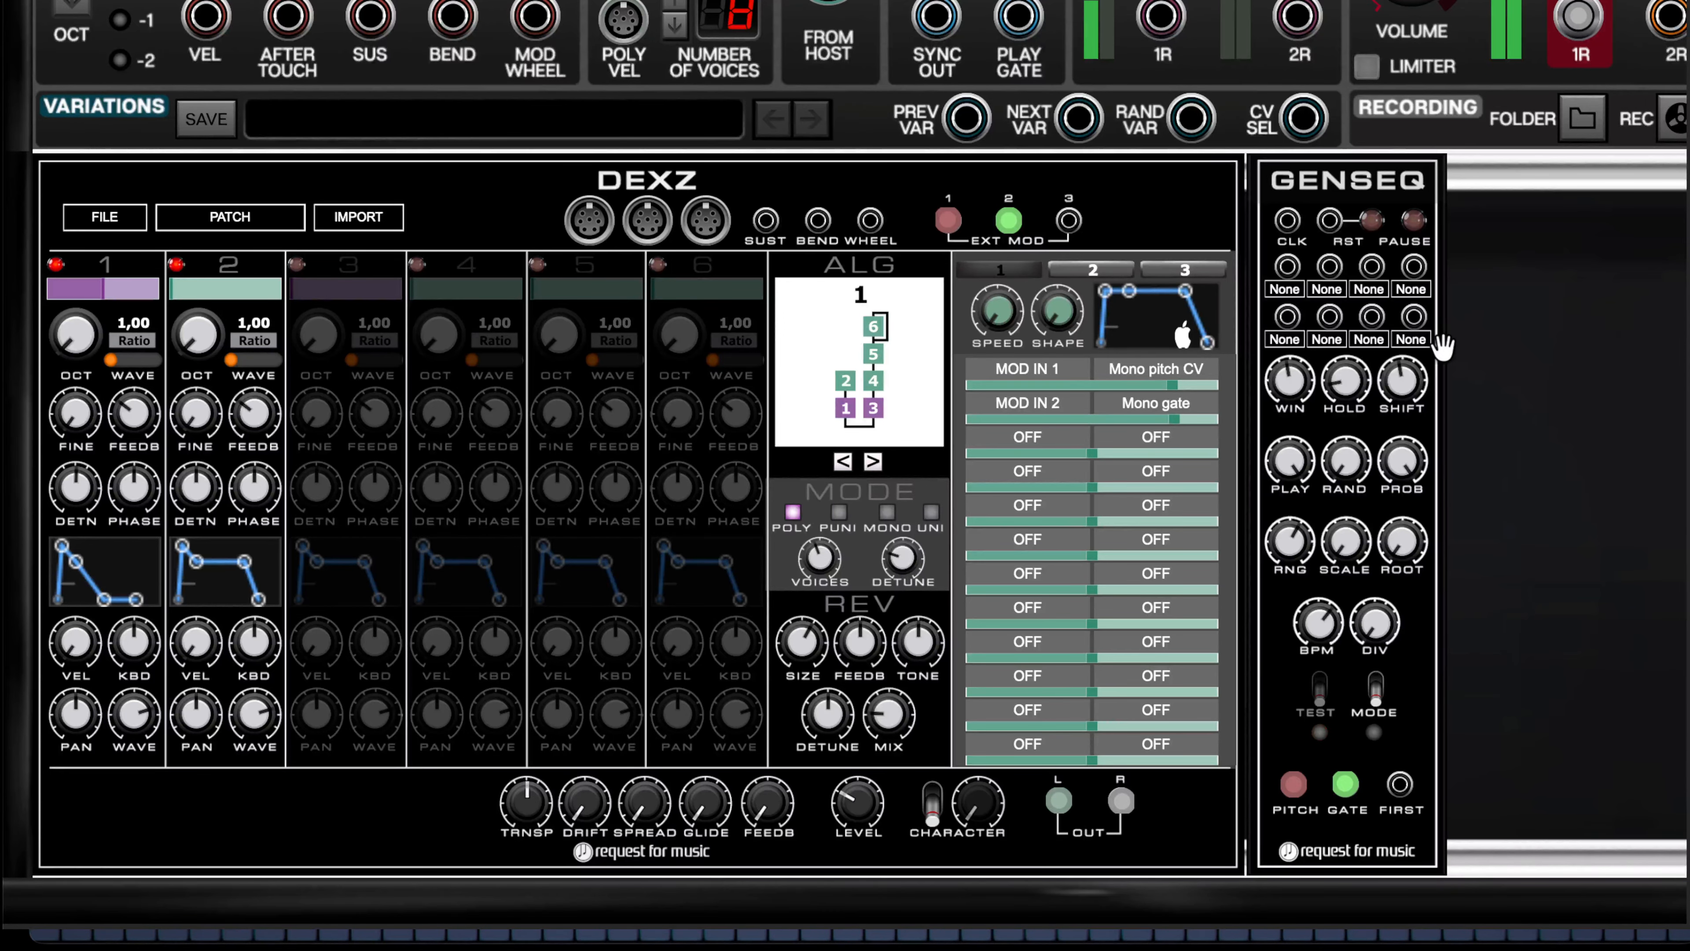
mouse_move(1347, 422)
left_click_drag(1348, 427, 1354, 461)
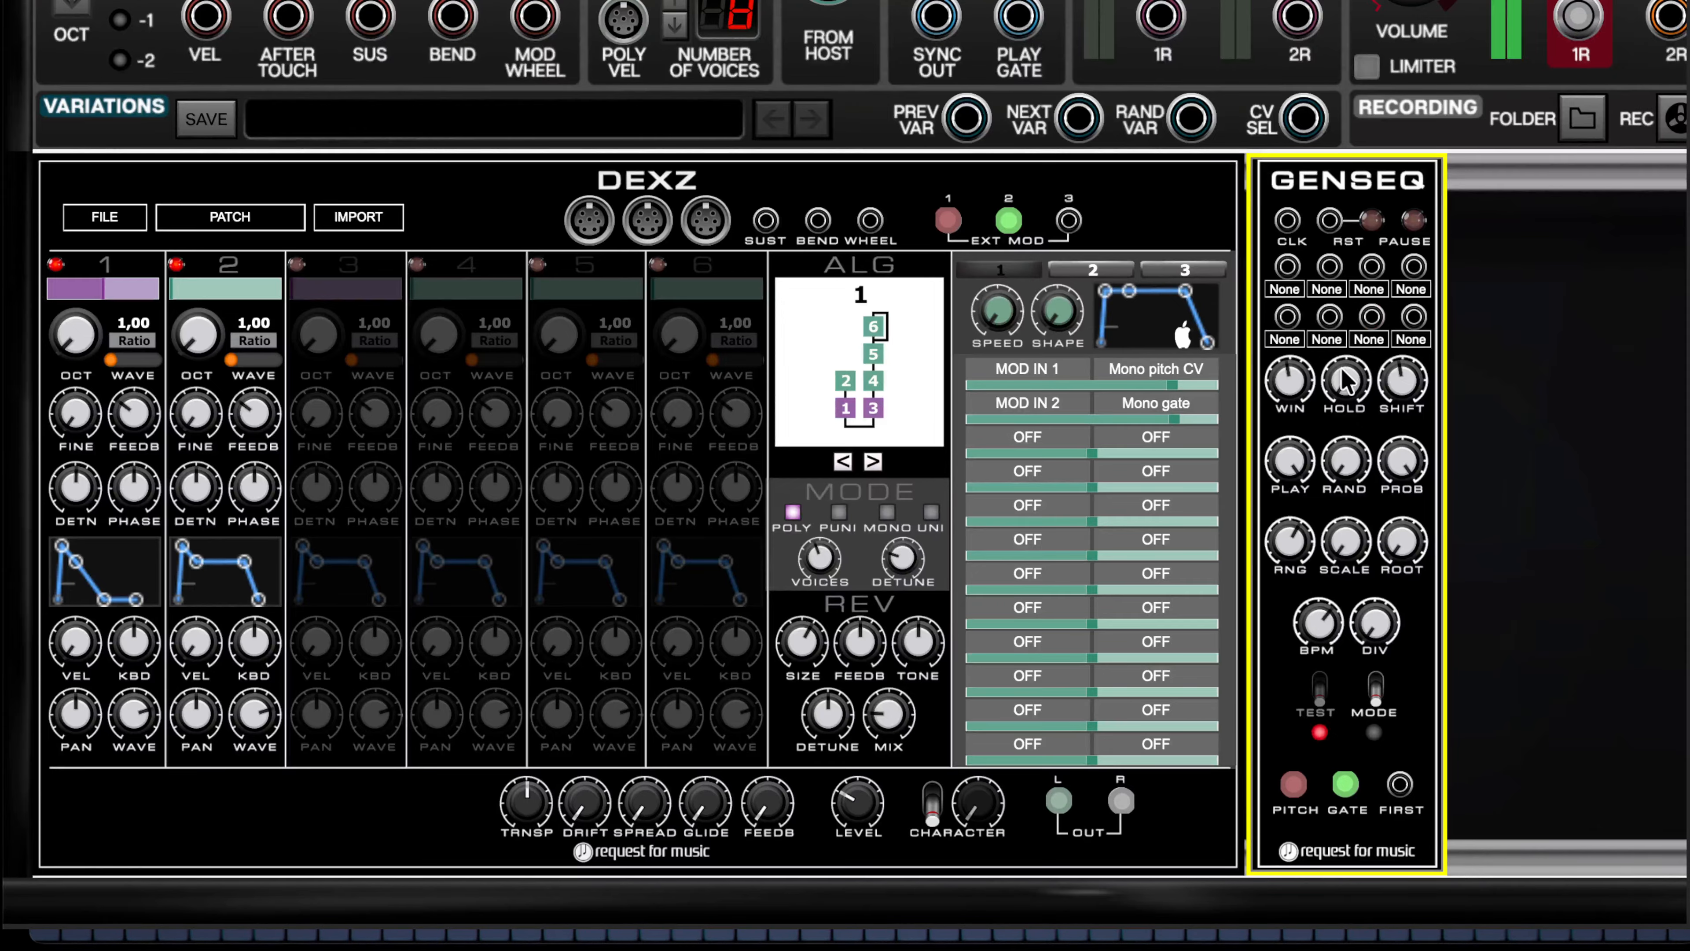
mouse_move(1345, 373)
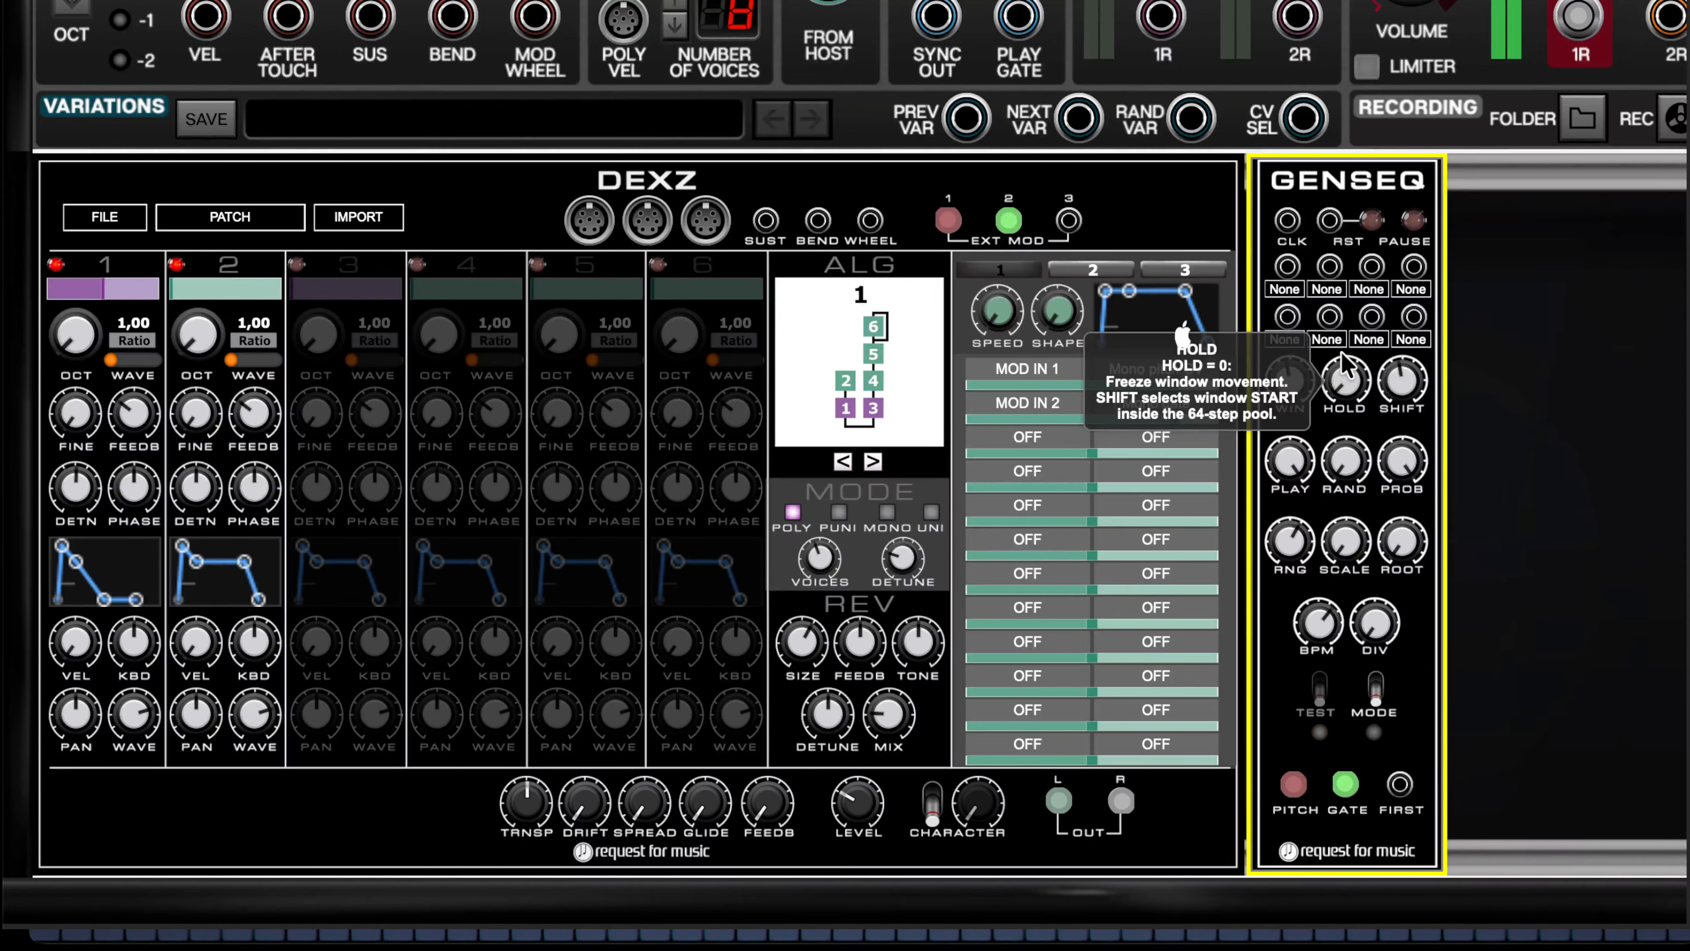
left_click_drag(1341, 345, 1341, 338)
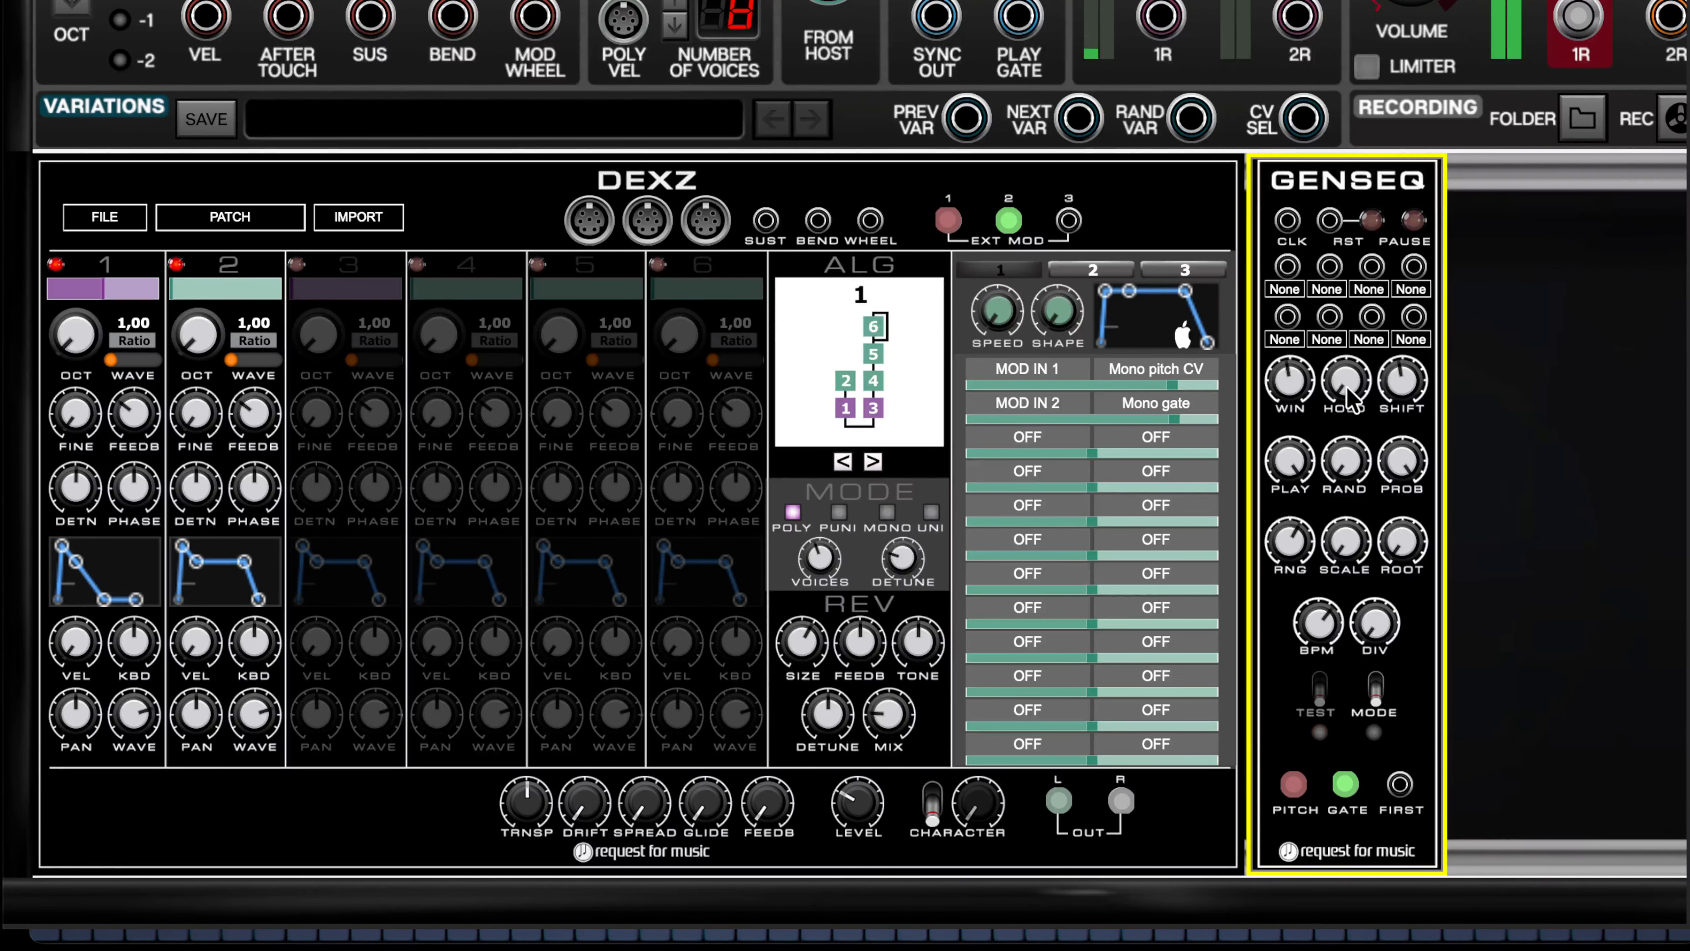
mouse_move(1351, 399)
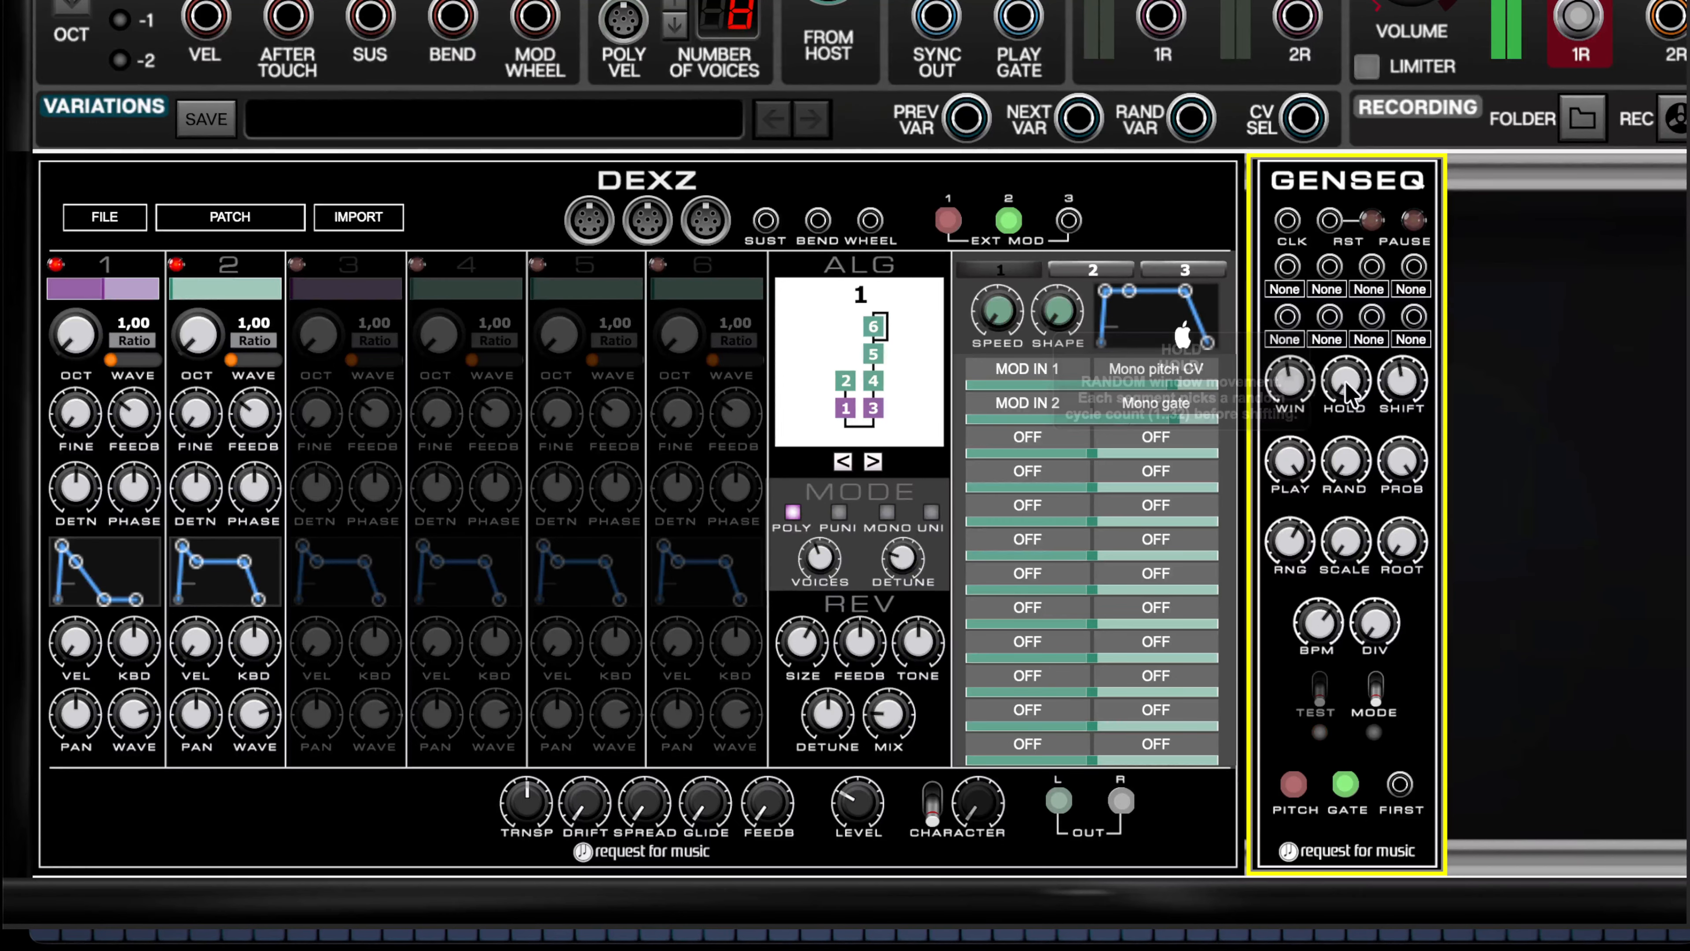
left_click_drag(1346, 382, 1345, 378)
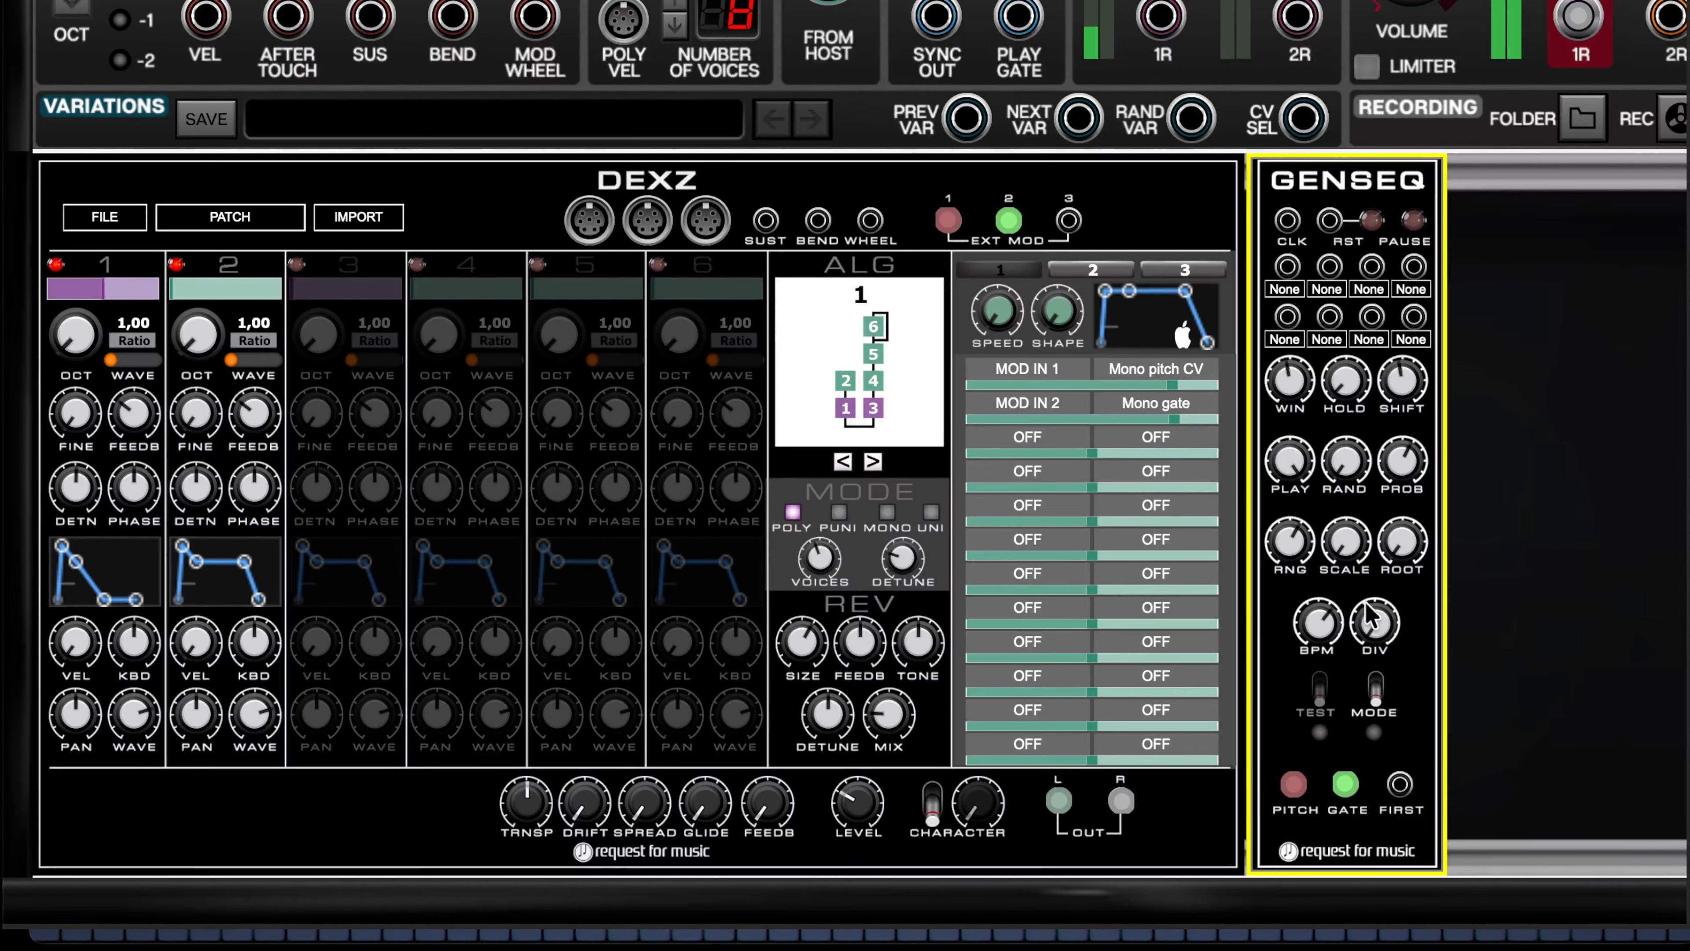
- Change GENSEQ's DIV setting and reshape operator 1's envelope for a quicker initial decay
mouse_move(1376, 629)
left_click_drag(104, 599, 76, 570)
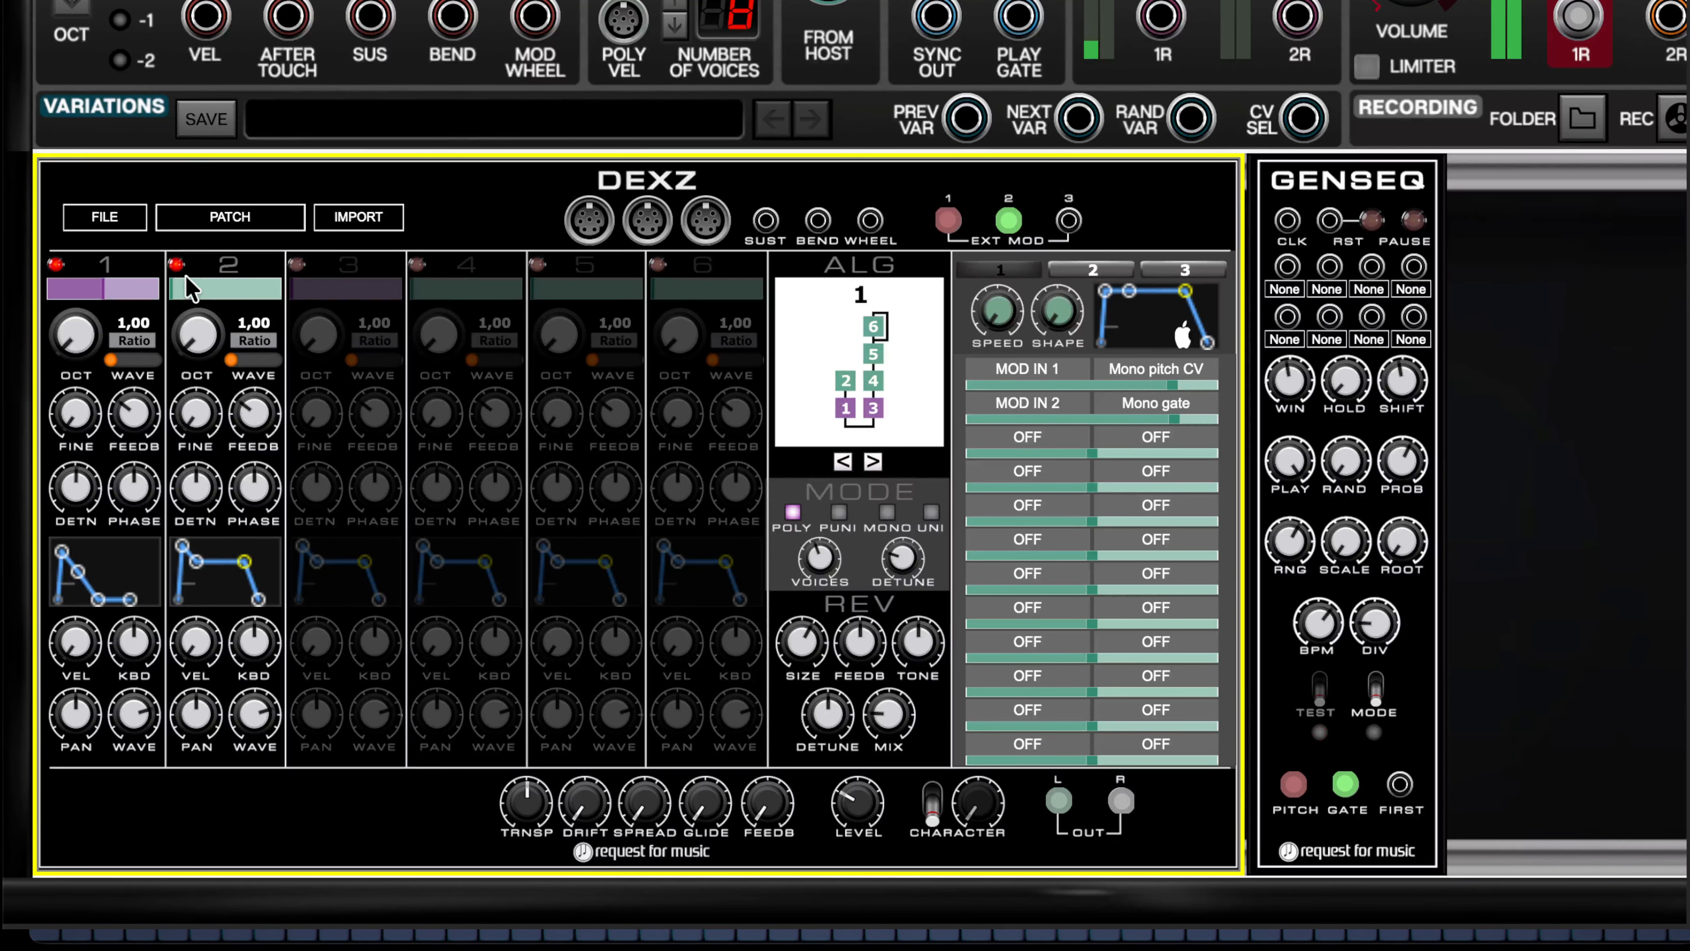
- Set operator 2's level to 0.28 and reshape its envelope for a quick decay with the third level at 0
left_click_drag(186, 279, 203, 282)
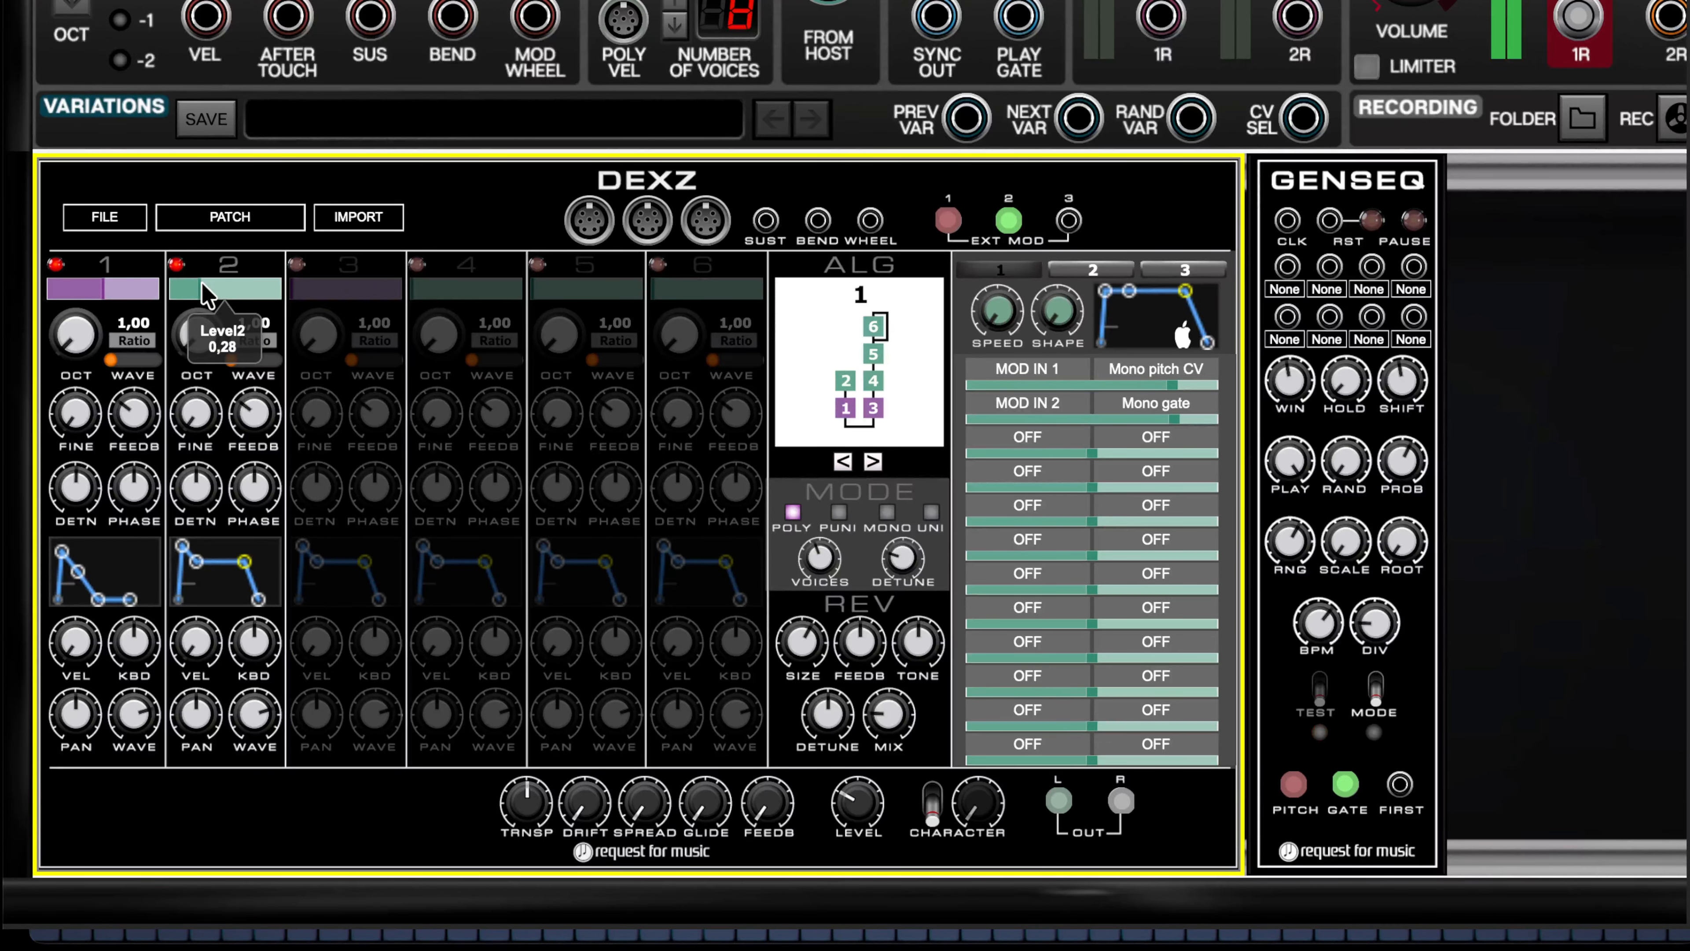
left_click_drag(245, 561, 205, 607)
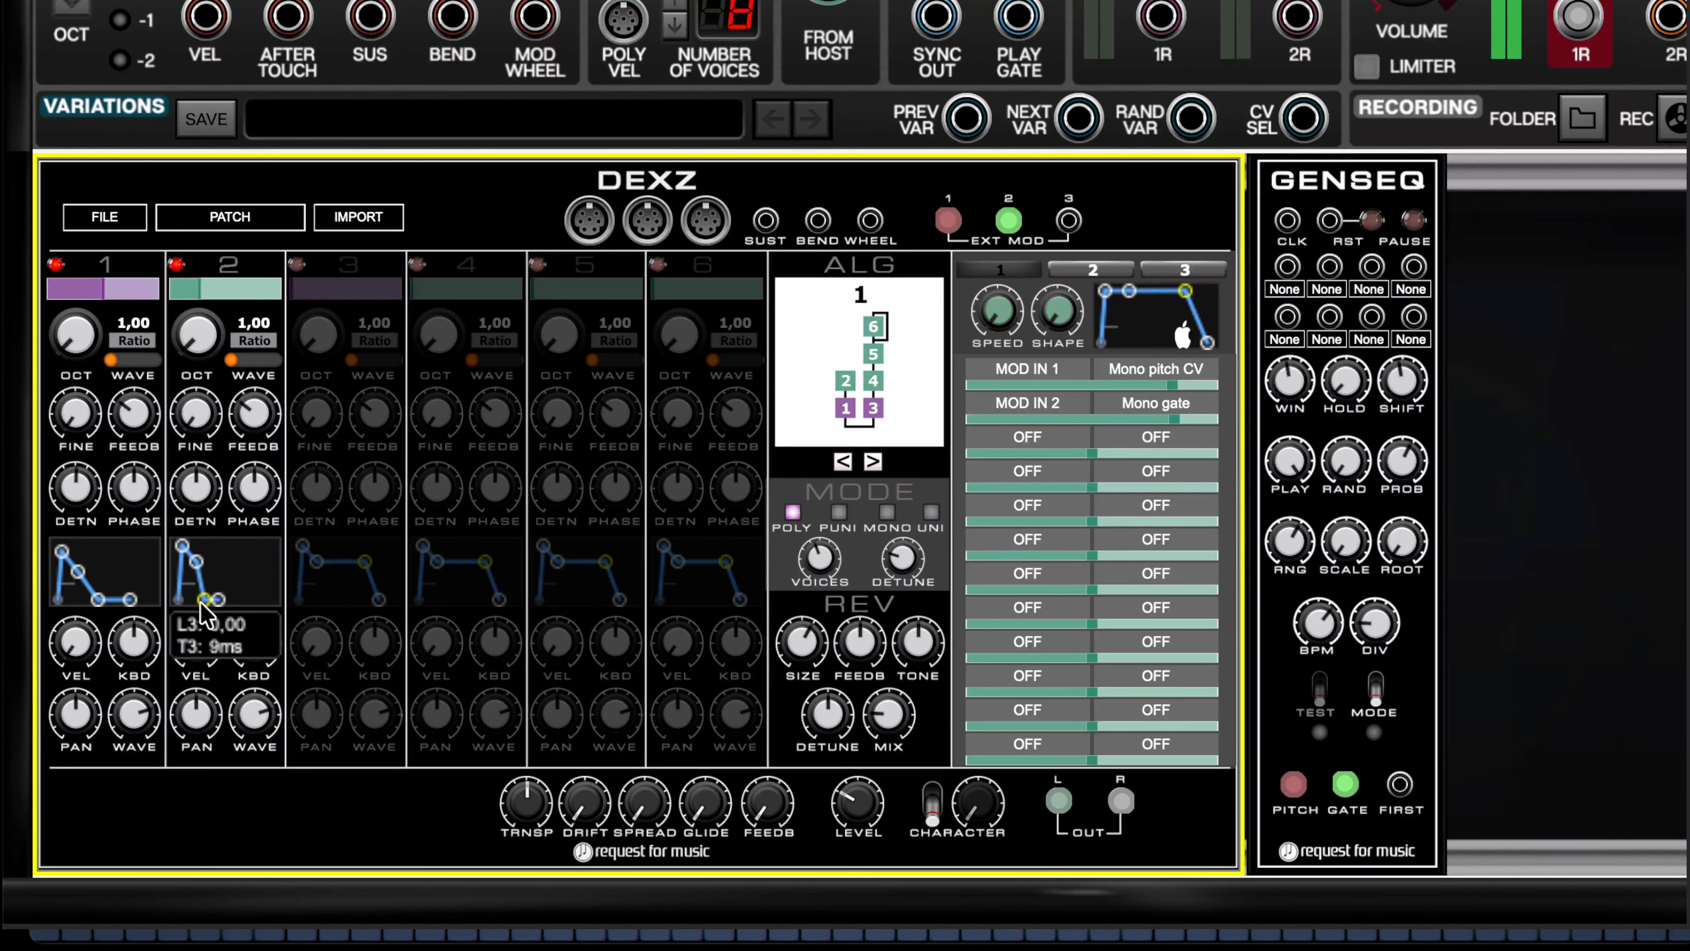
left_click_drag(182, 550, 183, 538)
left_click_drag(221, 596, 143, 597)
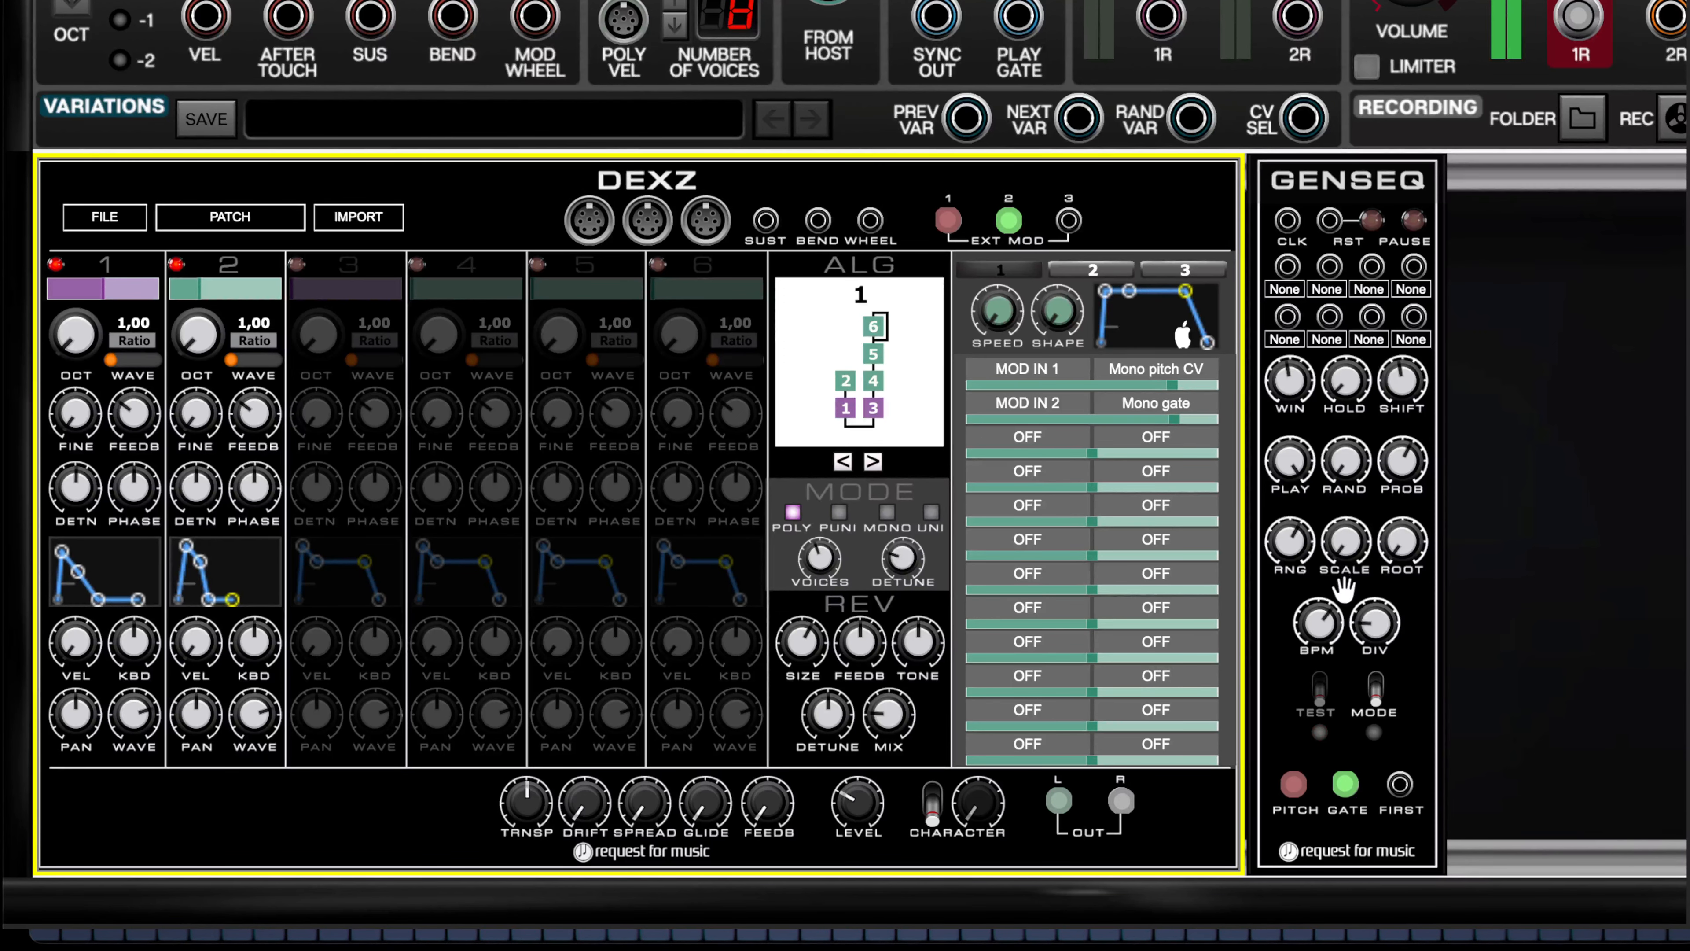
- Replace the GENSEQ module with a SEQ step sequencer next to DEXZ
left_click(1336, 183)
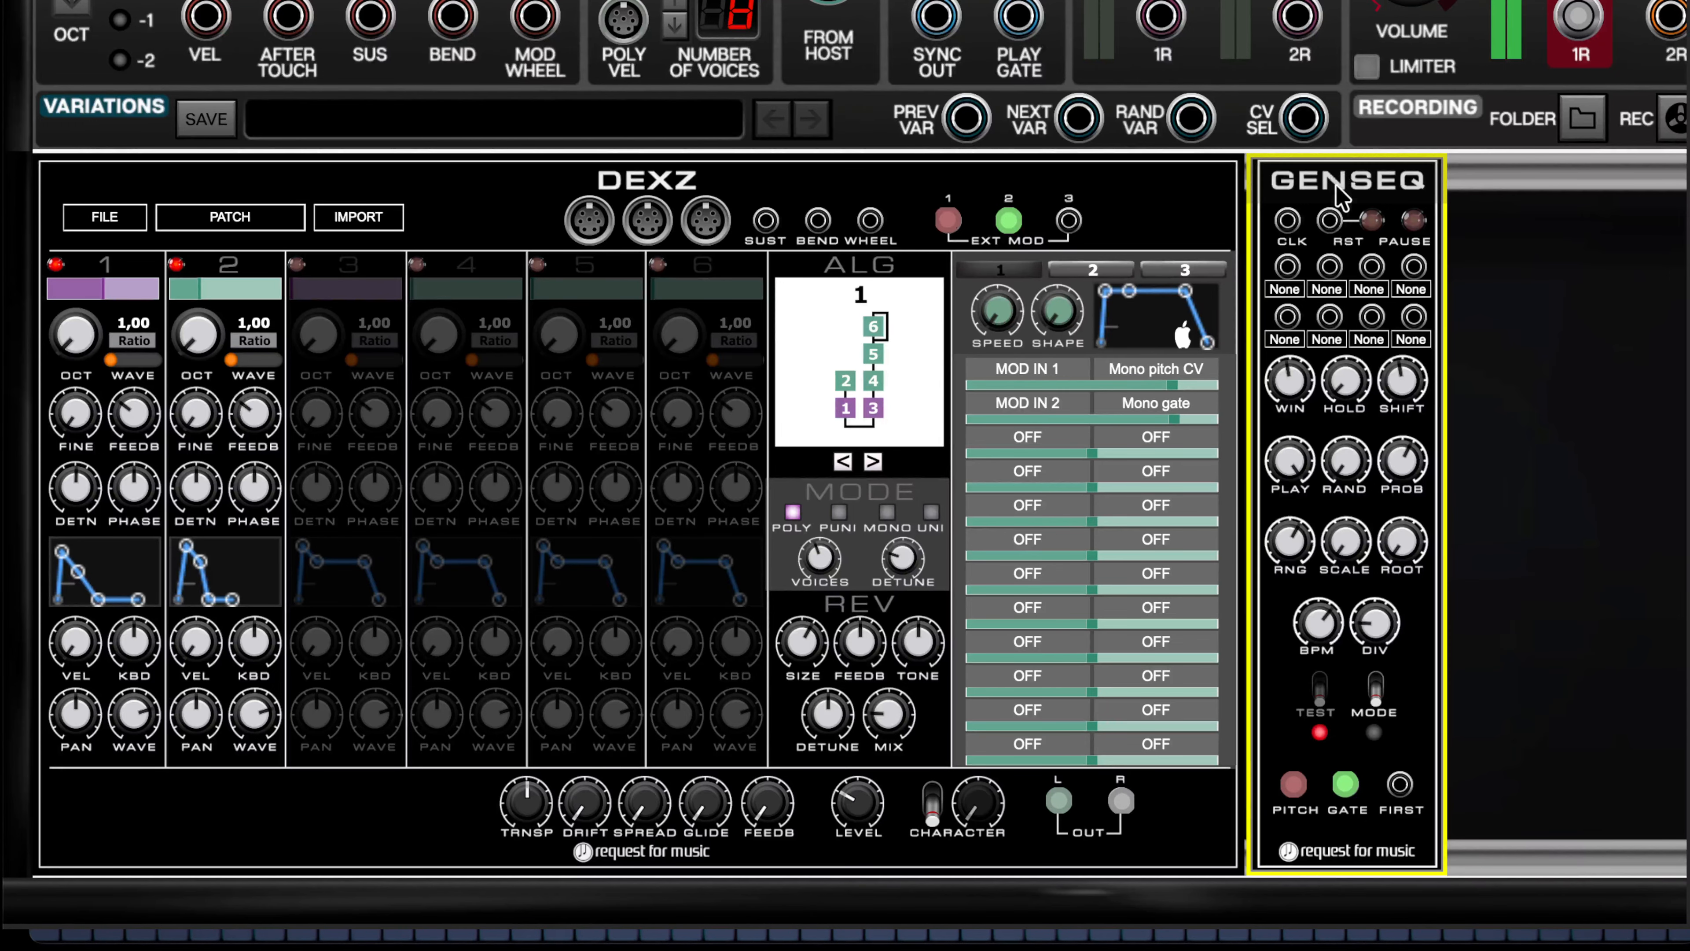
key("Delete")
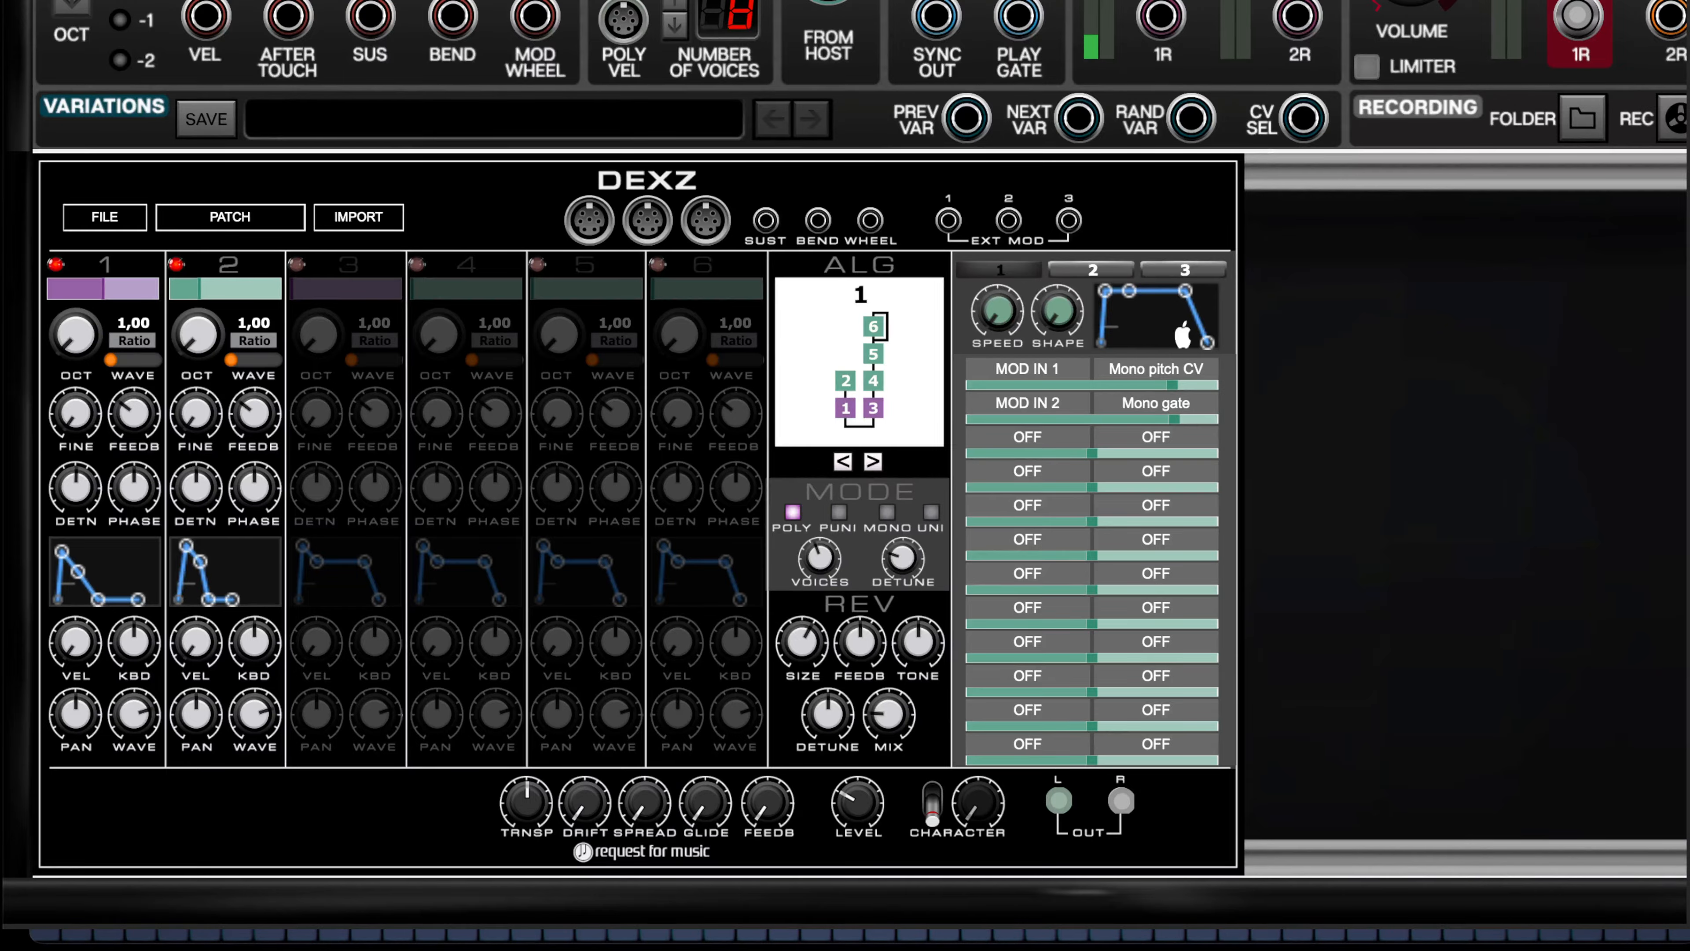
left_click_drag(1484, 240, 1593, 130)
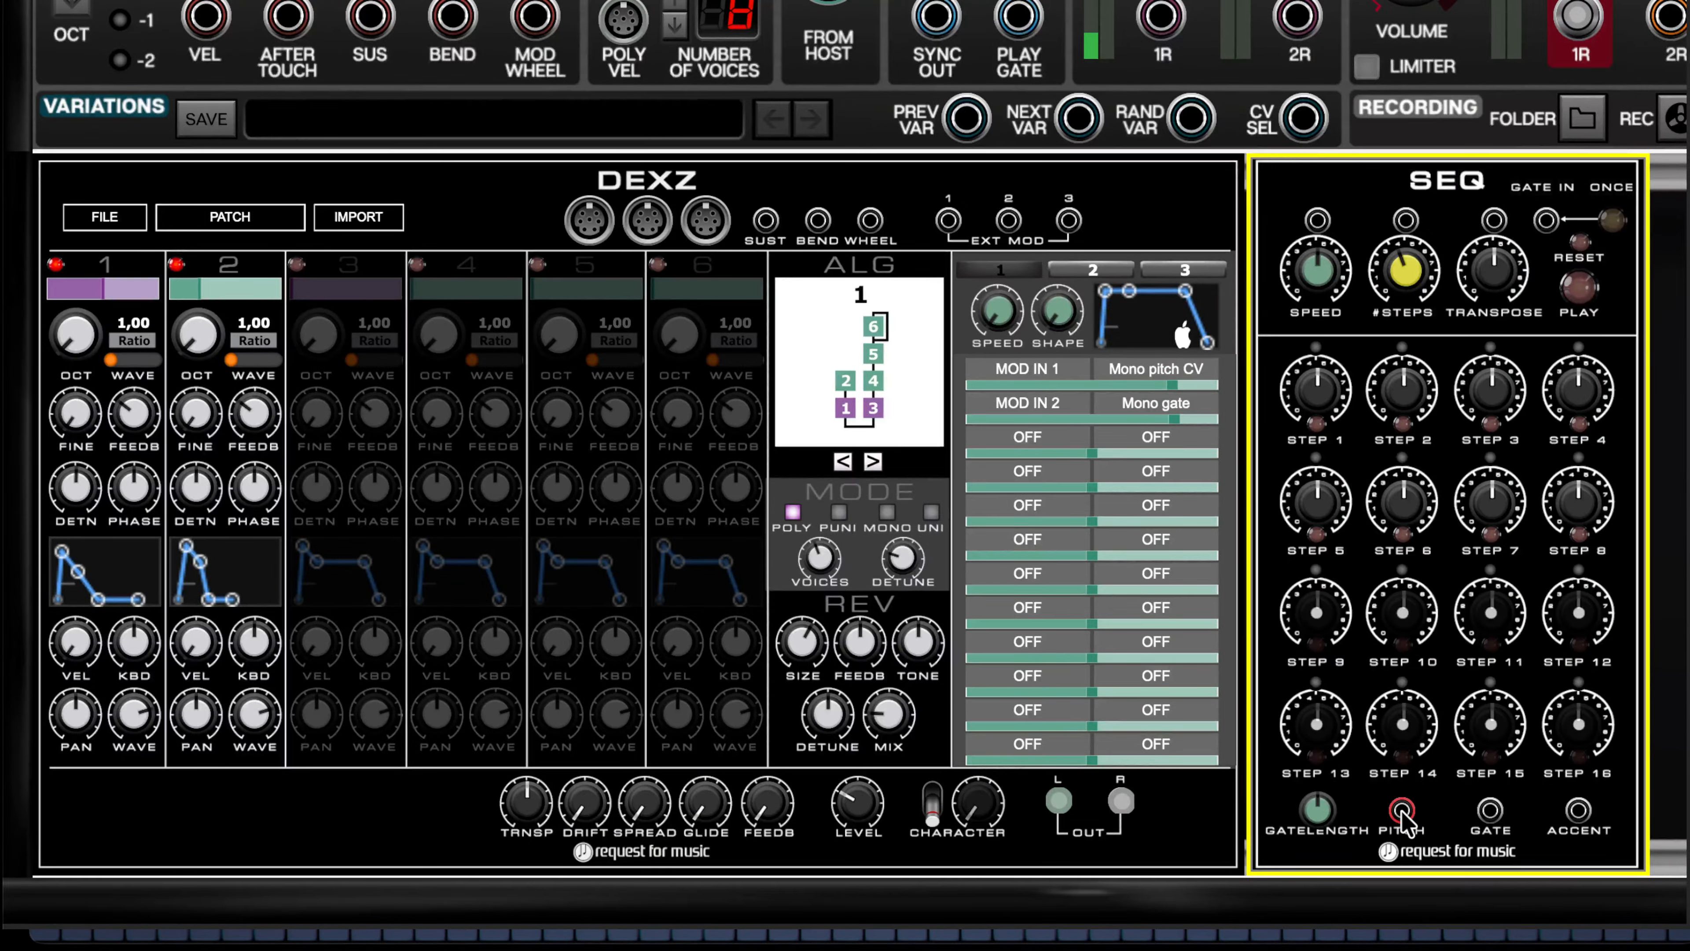
- Cable SEQ's pitch and gate outputs to DEXZ's external mod inputs 1 and 2 and start the sequencer
left_click_drag(1401, 810, 1490, 810)
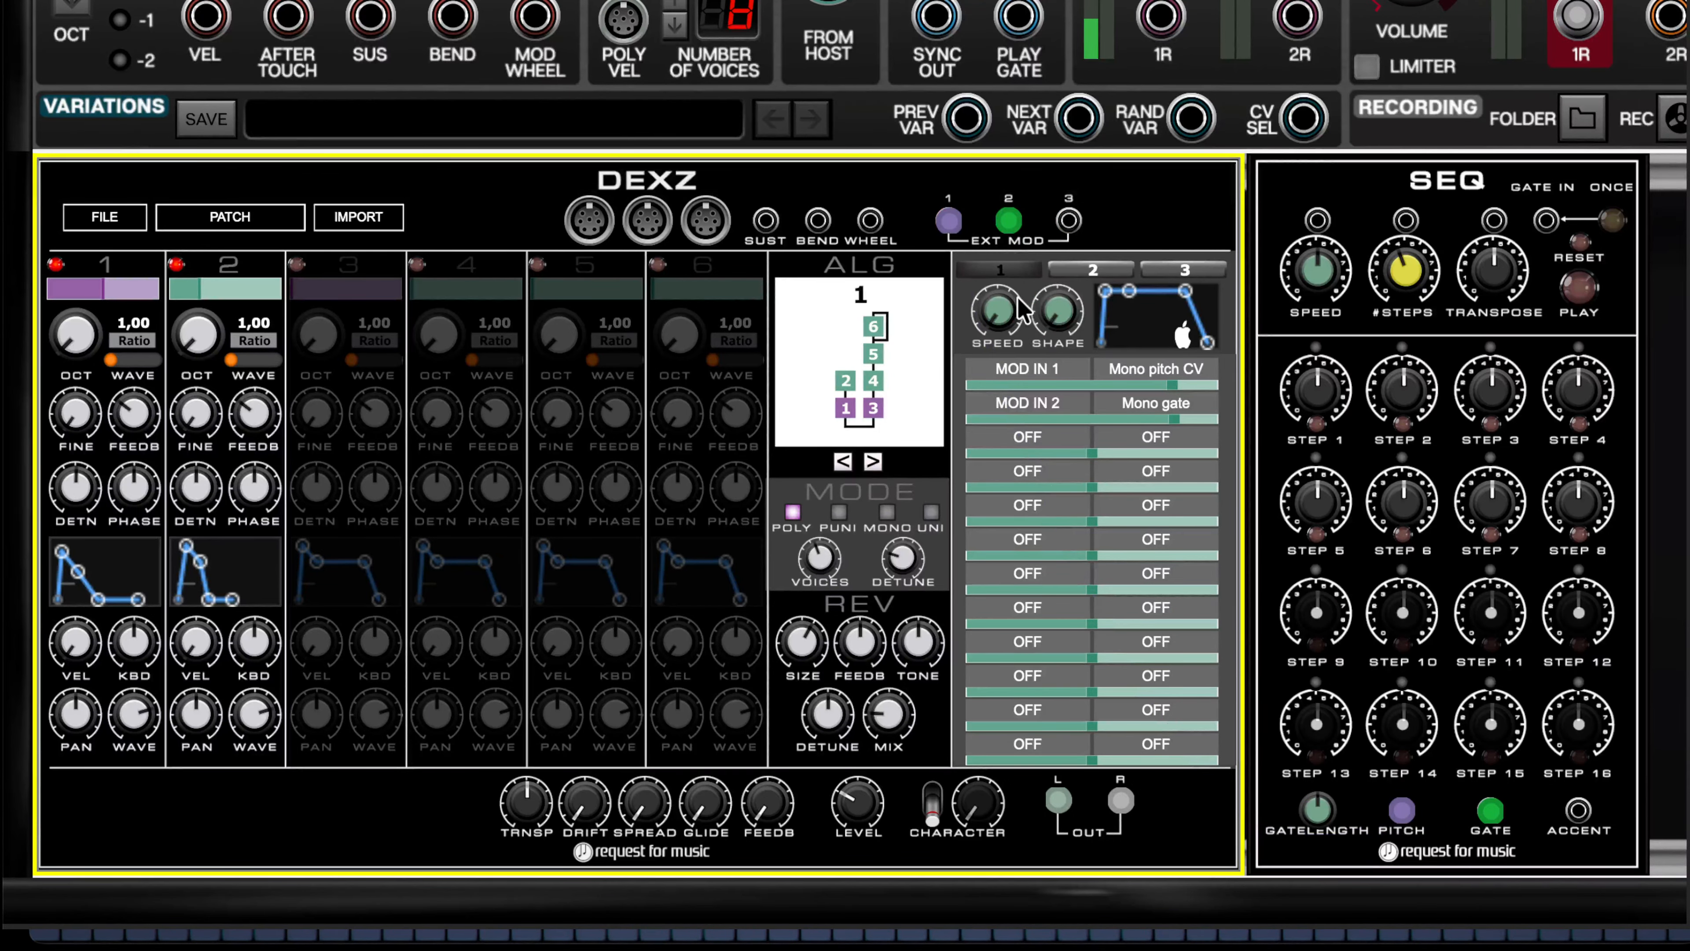
mouse_move(937, 215)
mouse_move(997, 221)
left_click(1578, 288)
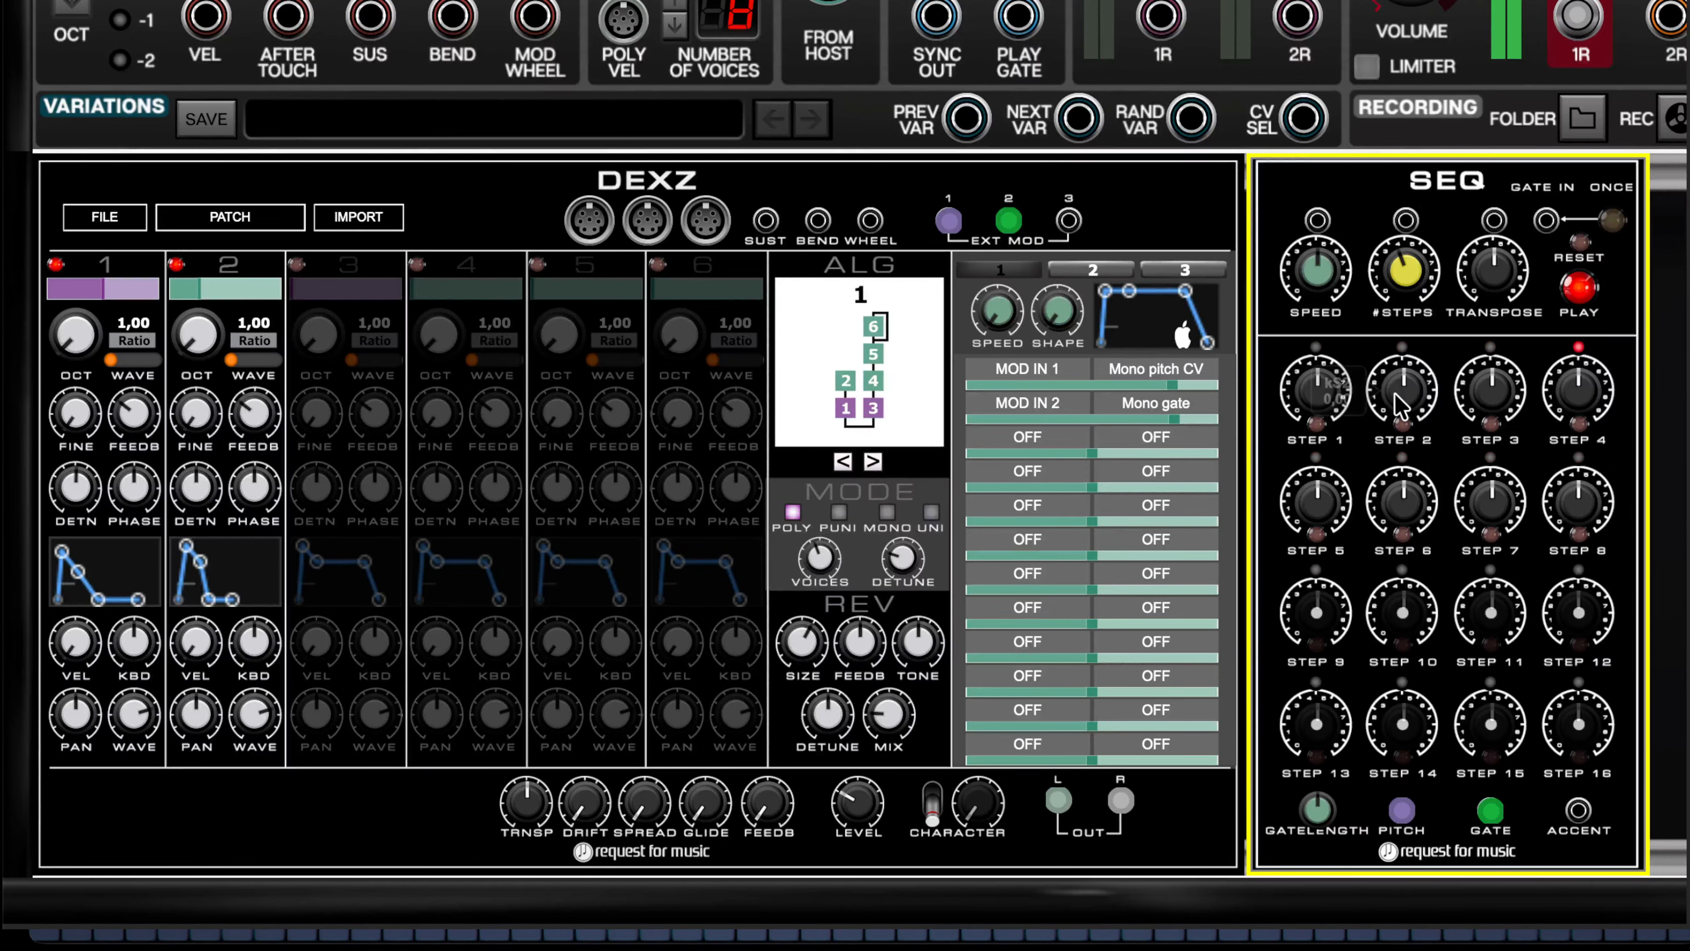
- Raise the pitches of SEQ steps 2 to 8, with step 3 at 7 and step 5 at 15
left_click_drag(1396, 392, 1533, 309)
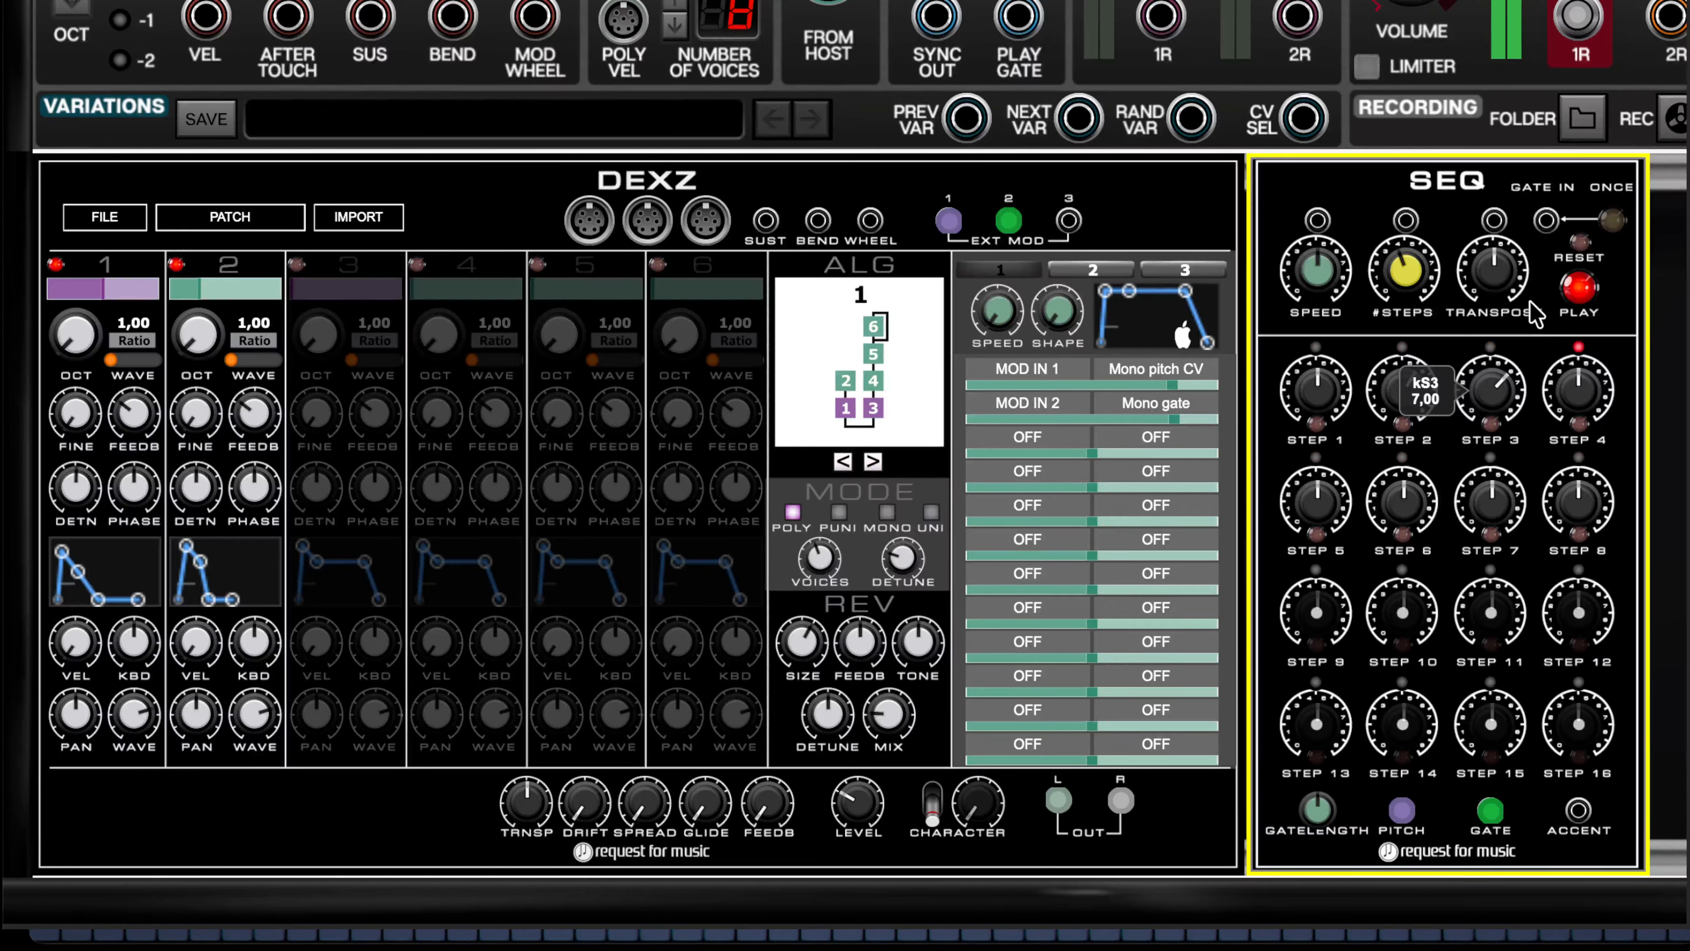
left_click_drag(1578, 389, 1640, 250)
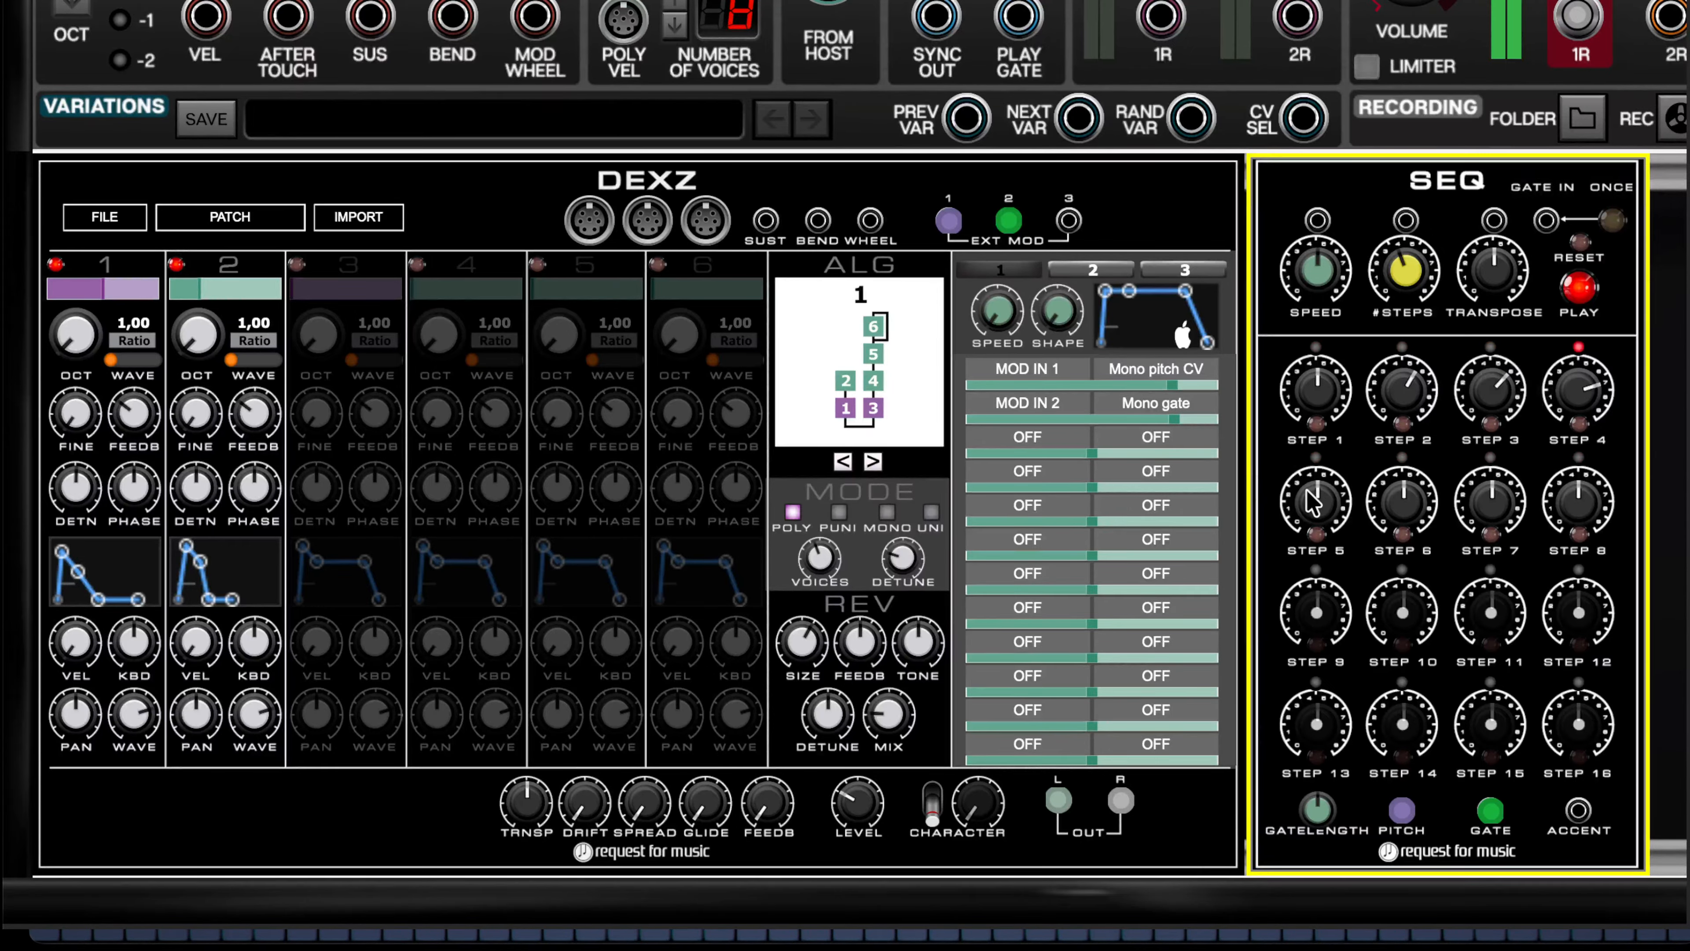
left_click_drag(1308, 500, 1392, 349)
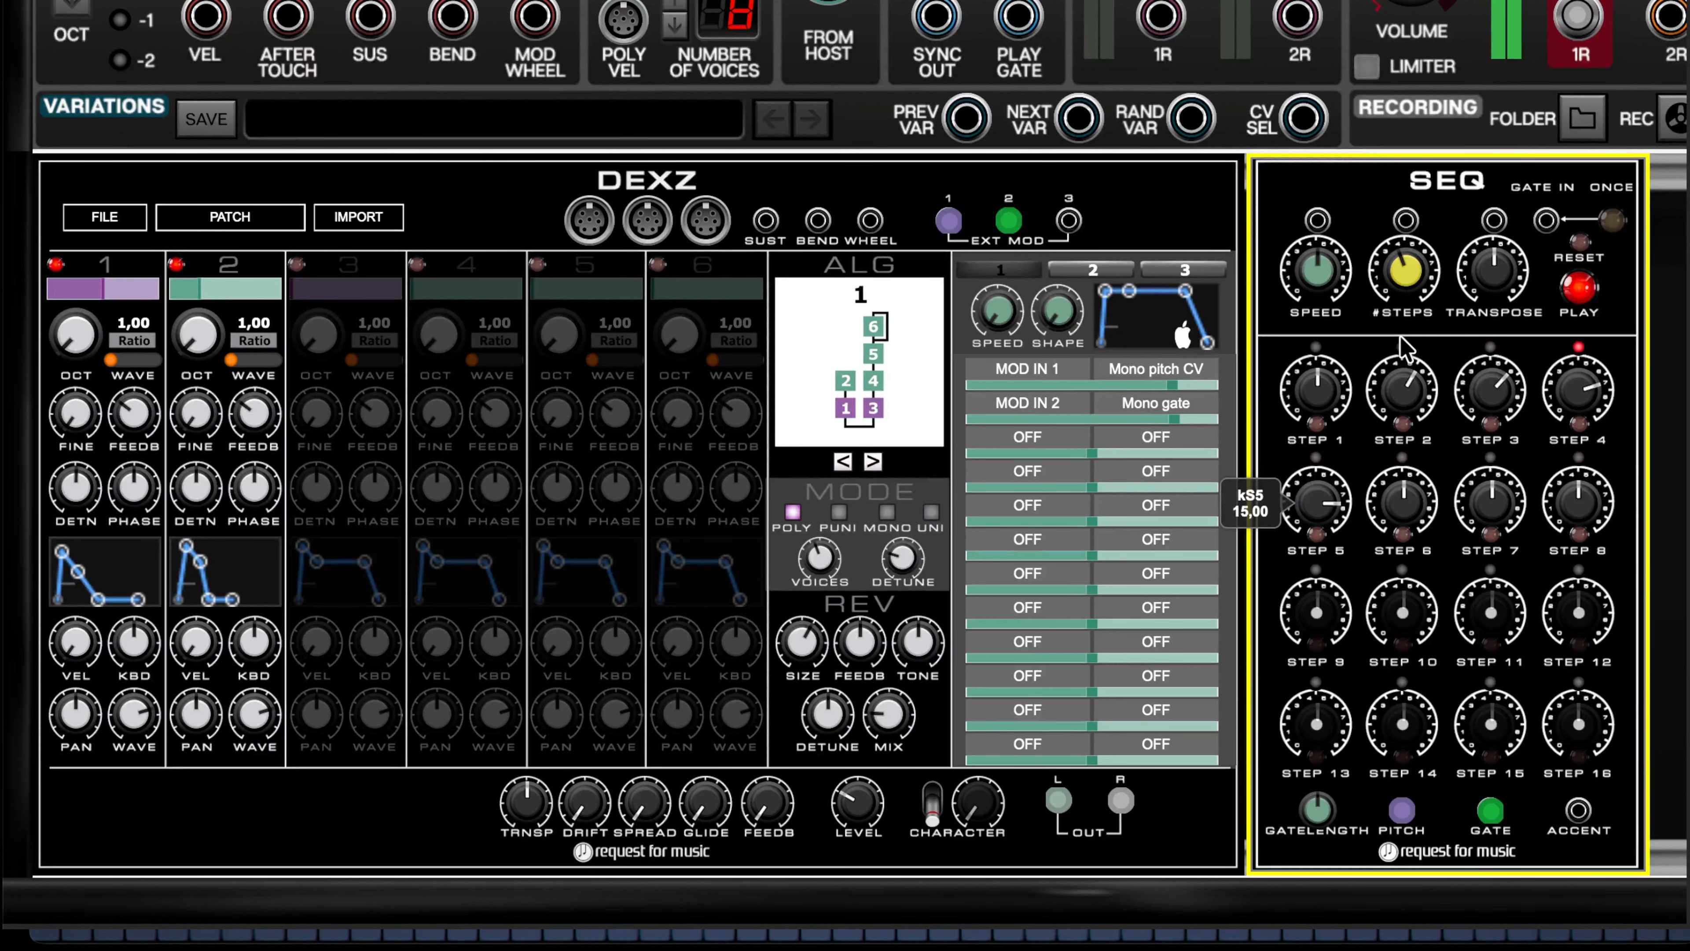
left_click_drag(1402, 496, 1472, 313)
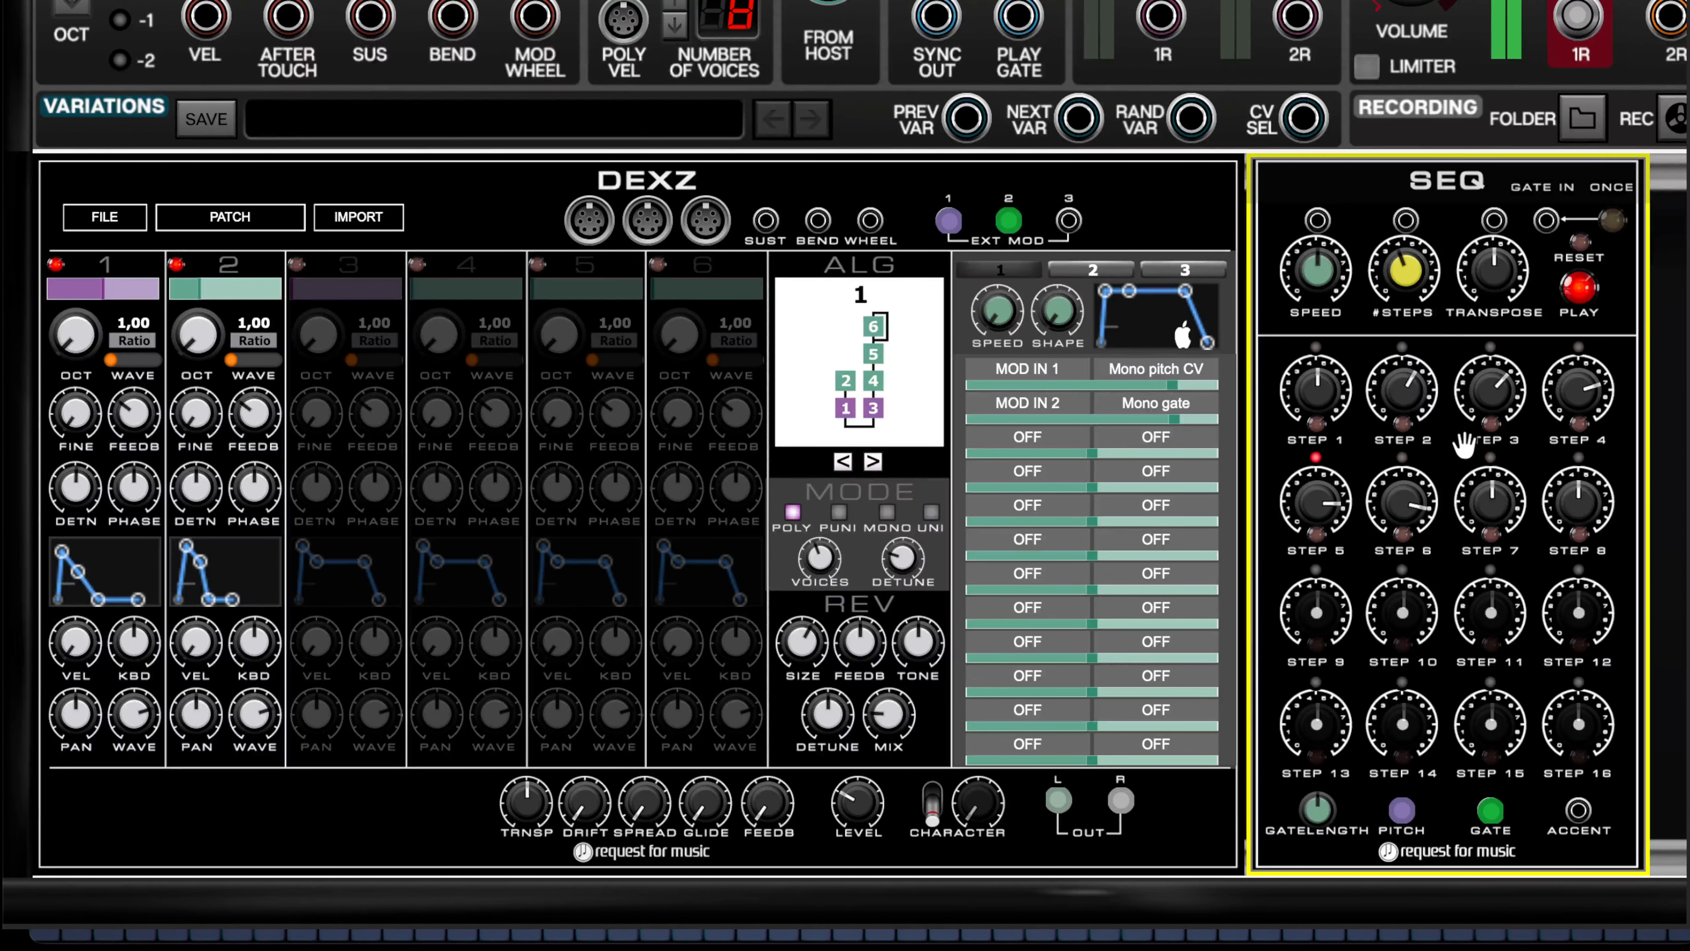
left_click_drag(1494, 498, 1553, 383)
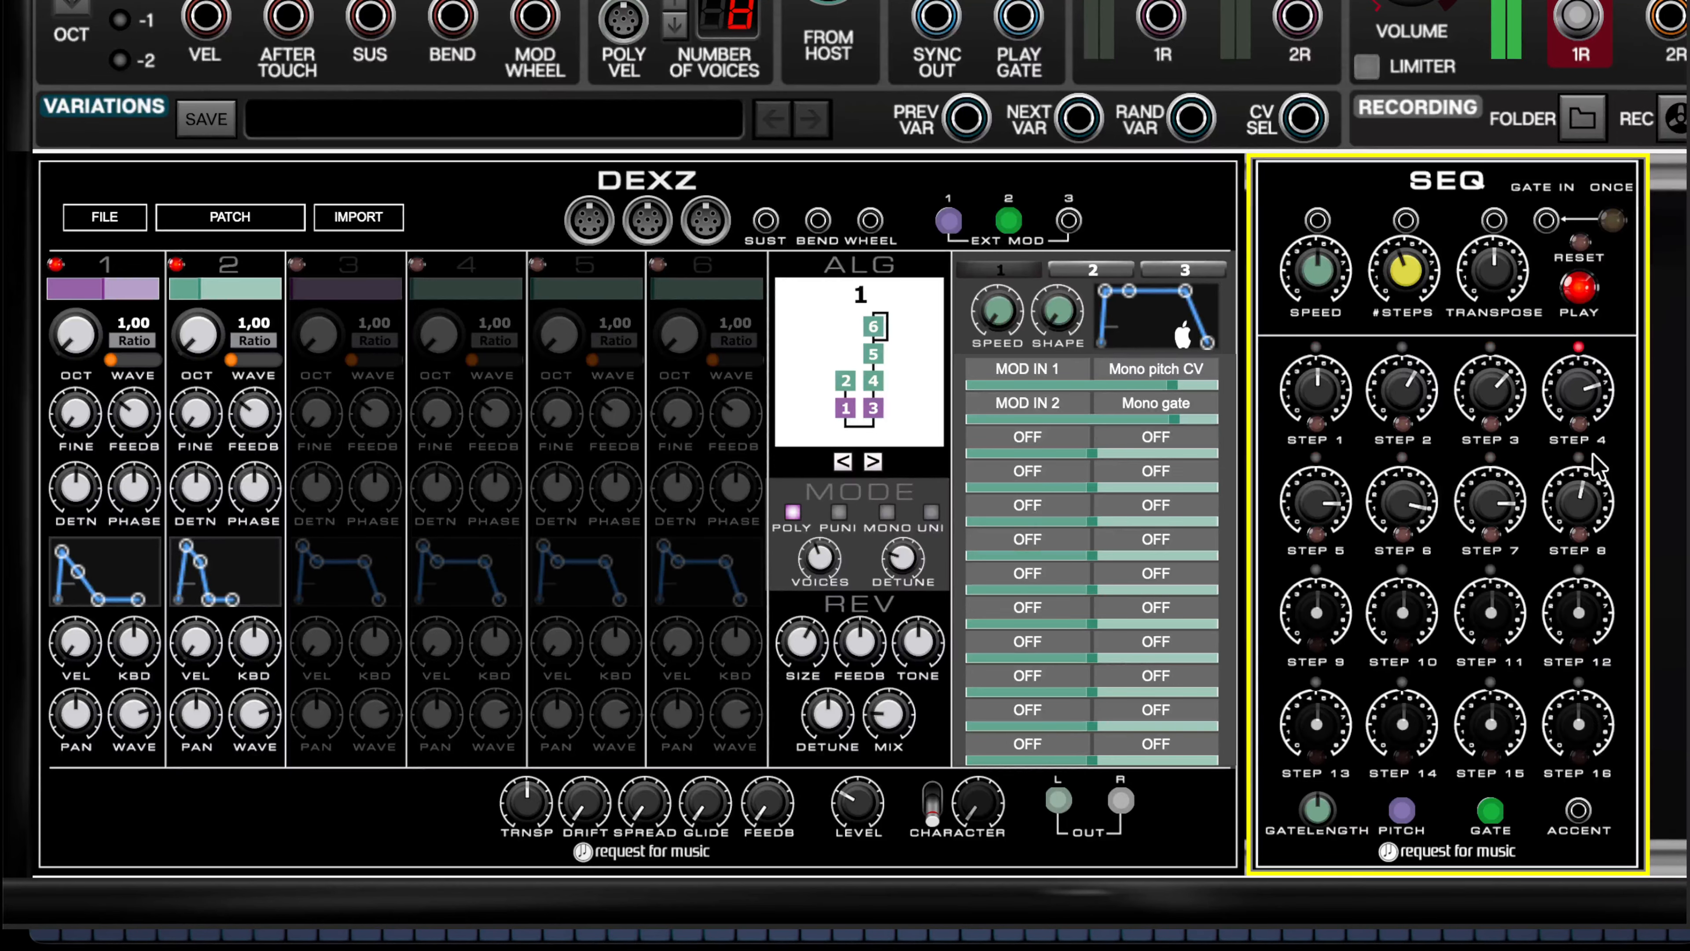
left_click_drag(1580, 499, 1639, 376)
- Adjust SEQ's speed and transpose settings
mouse_move(1326, 264)
left_mouse_down()
mouse_move(1329, 317)
mouse_move(1330, 297)
left_mouse_up()
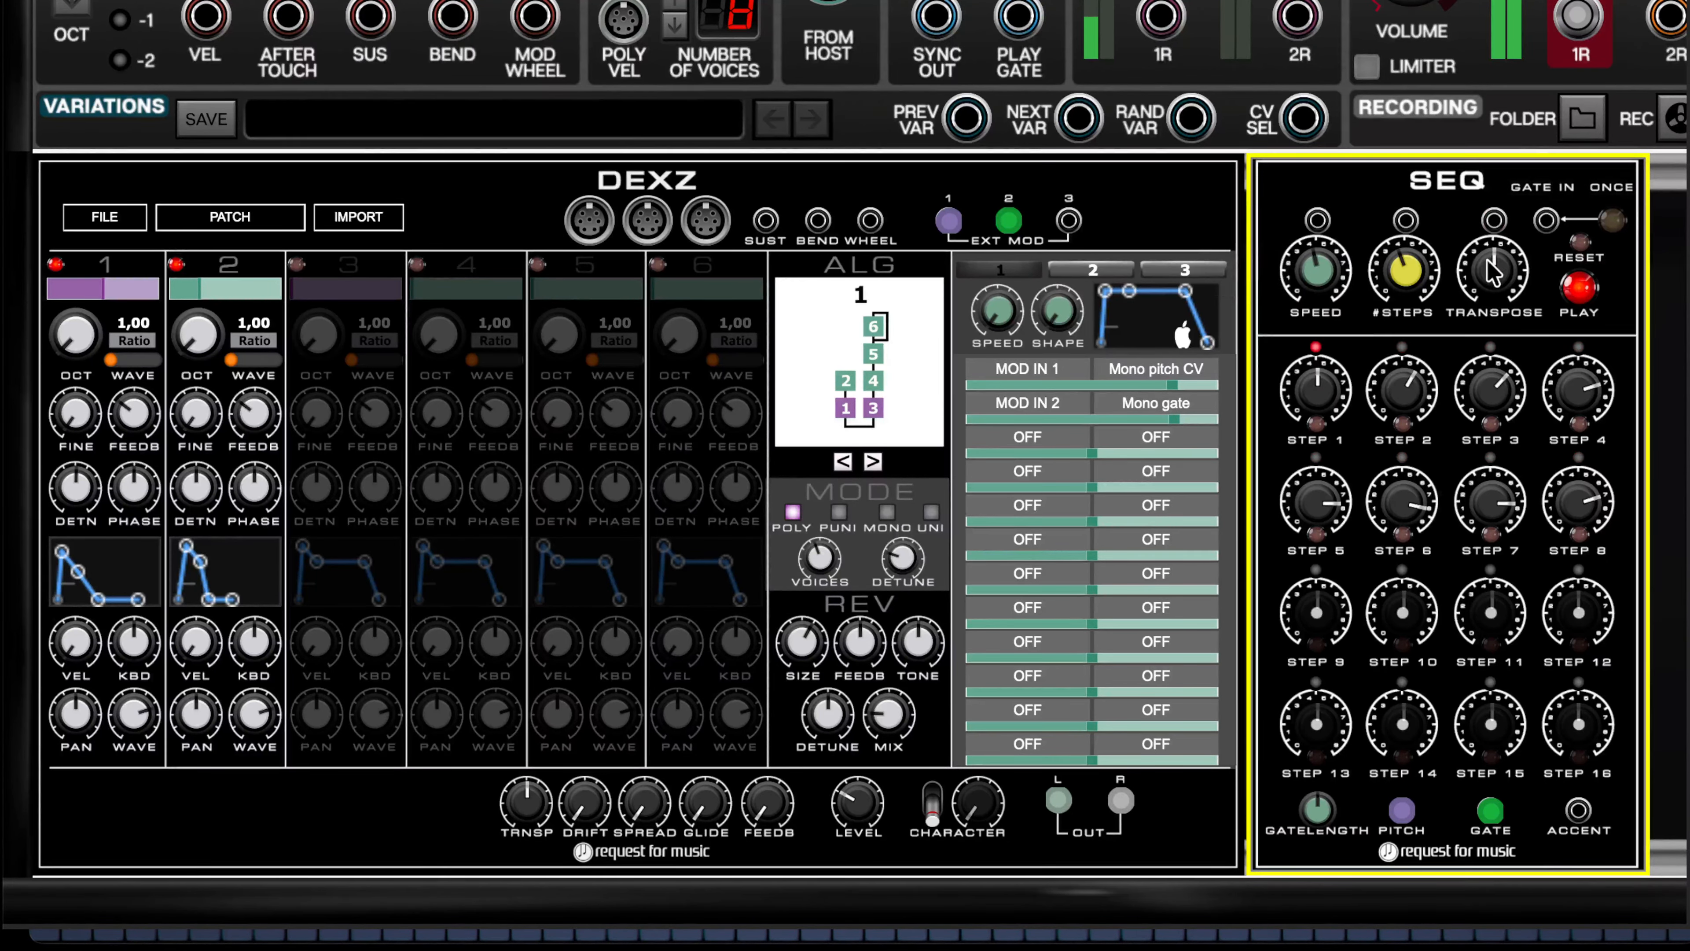
left_click_drag(1496, 269, 1544, 60)
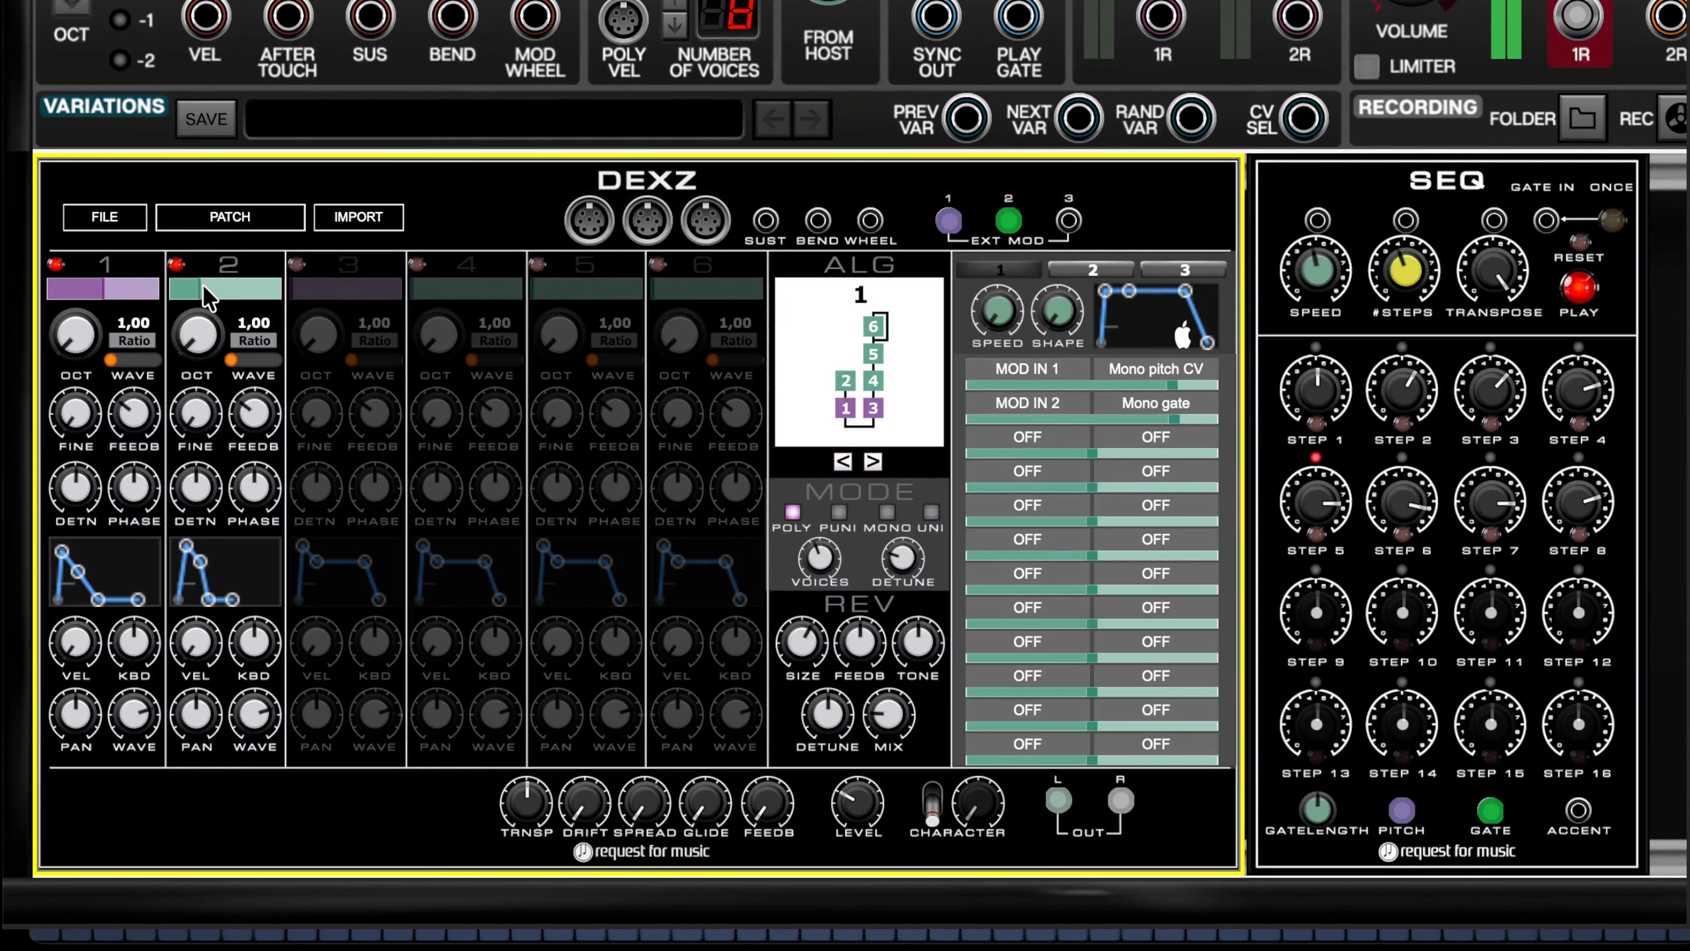
- Lower operator 2's level to 0.09 and modulate OP2 level from LFO1 with a positive amount in the third modulation slot
mouse_move(199, 287)
left_mouse_down()
mouse_move(234, 299)
mouse_move(207, 301)
left_mouse_up()
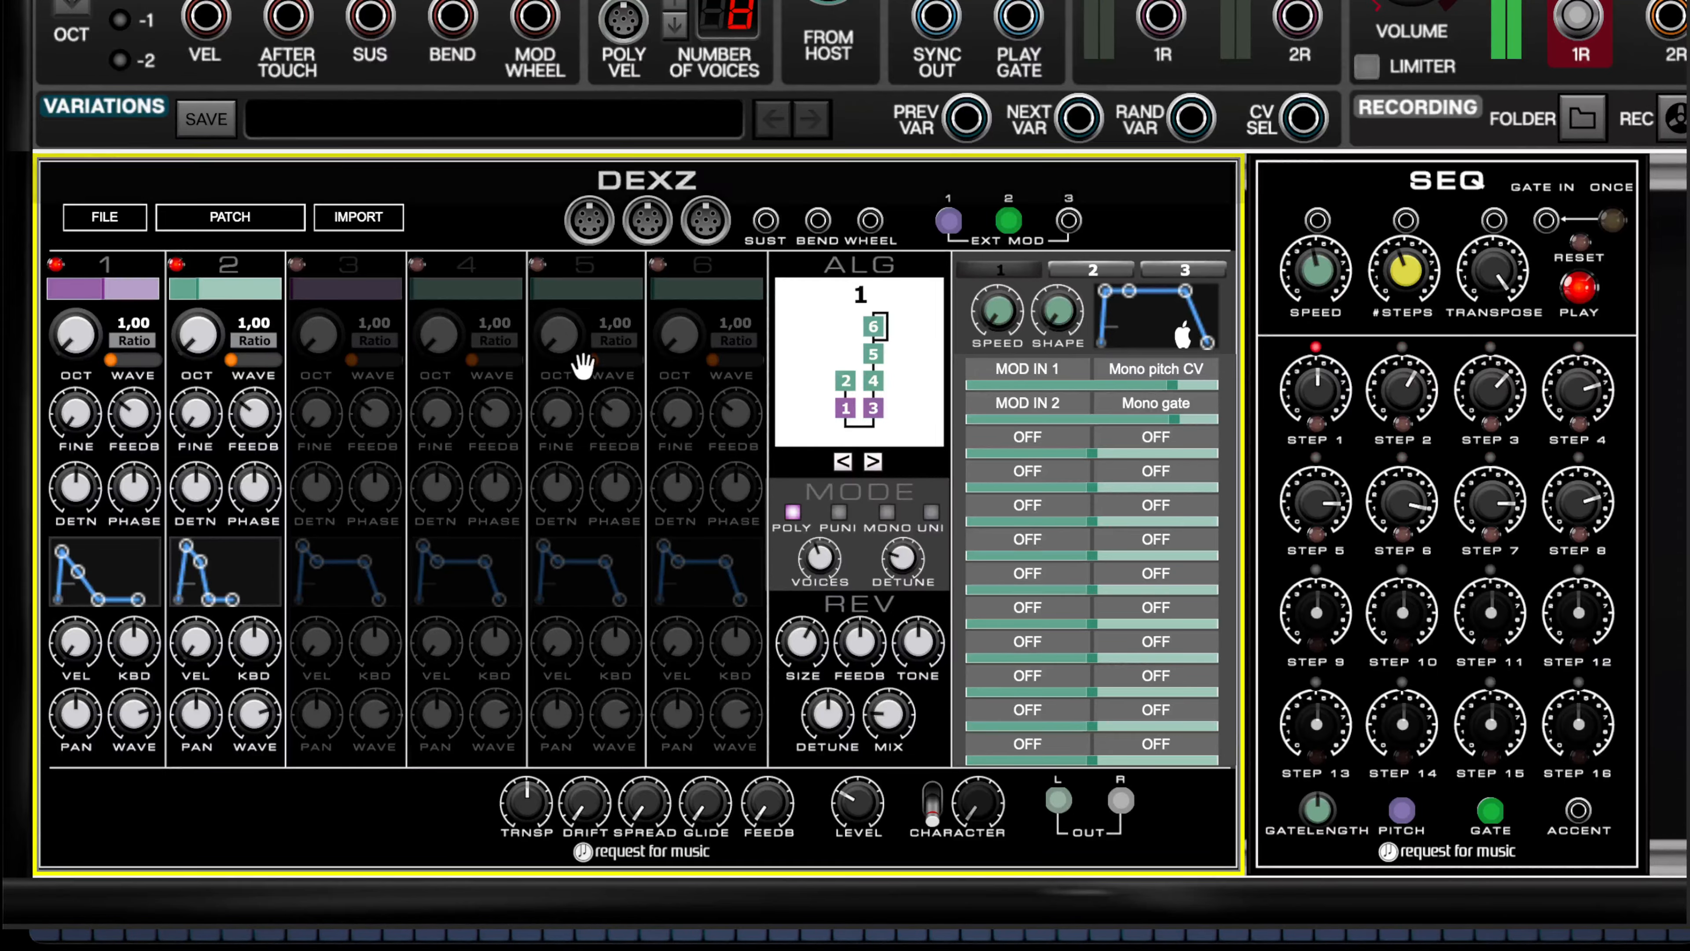
left_click_drag(200, 299, 187, 296)
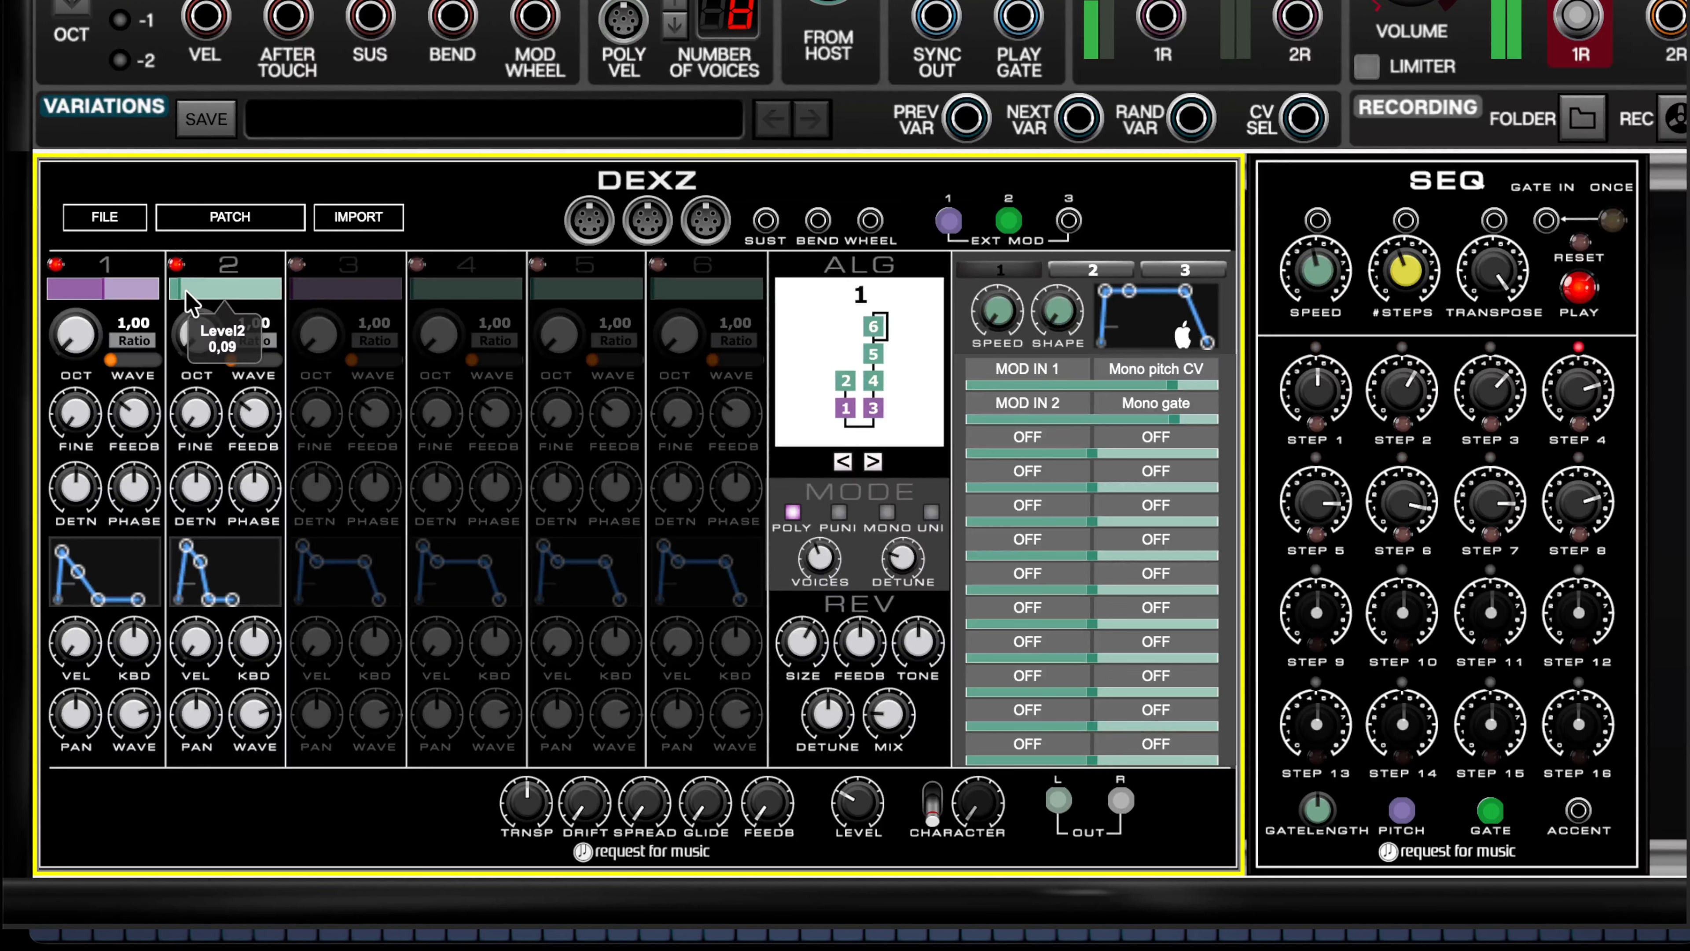
left_click(1054, 445)
left_click(1062, 485)
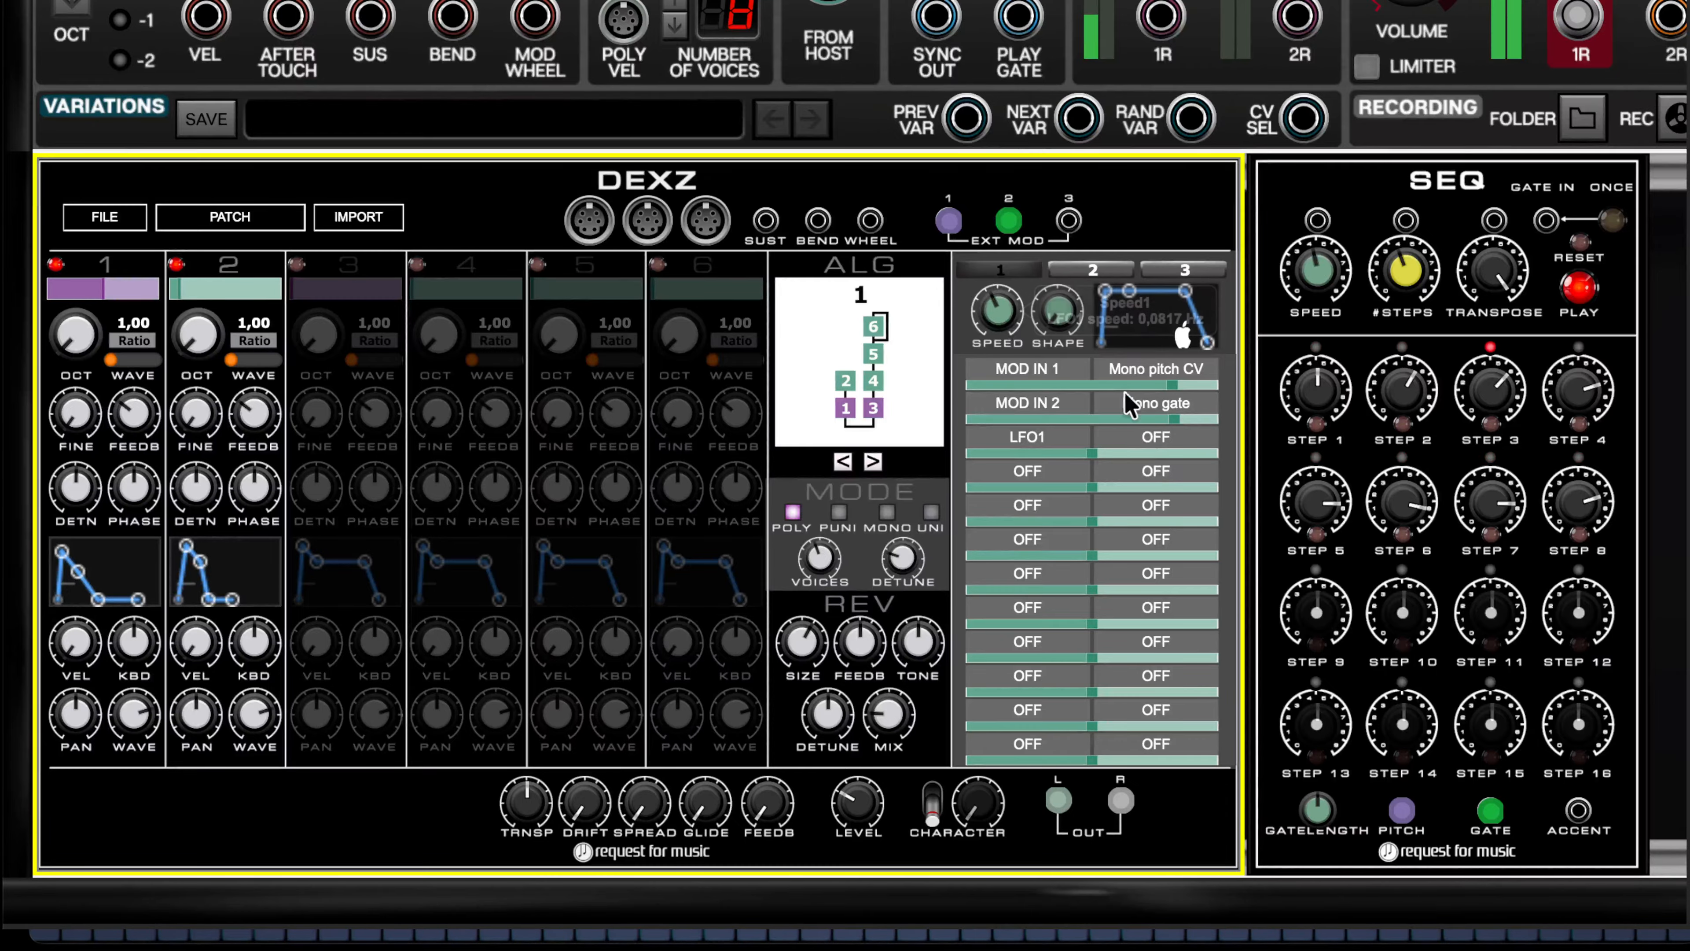
left_click(1151, 438)
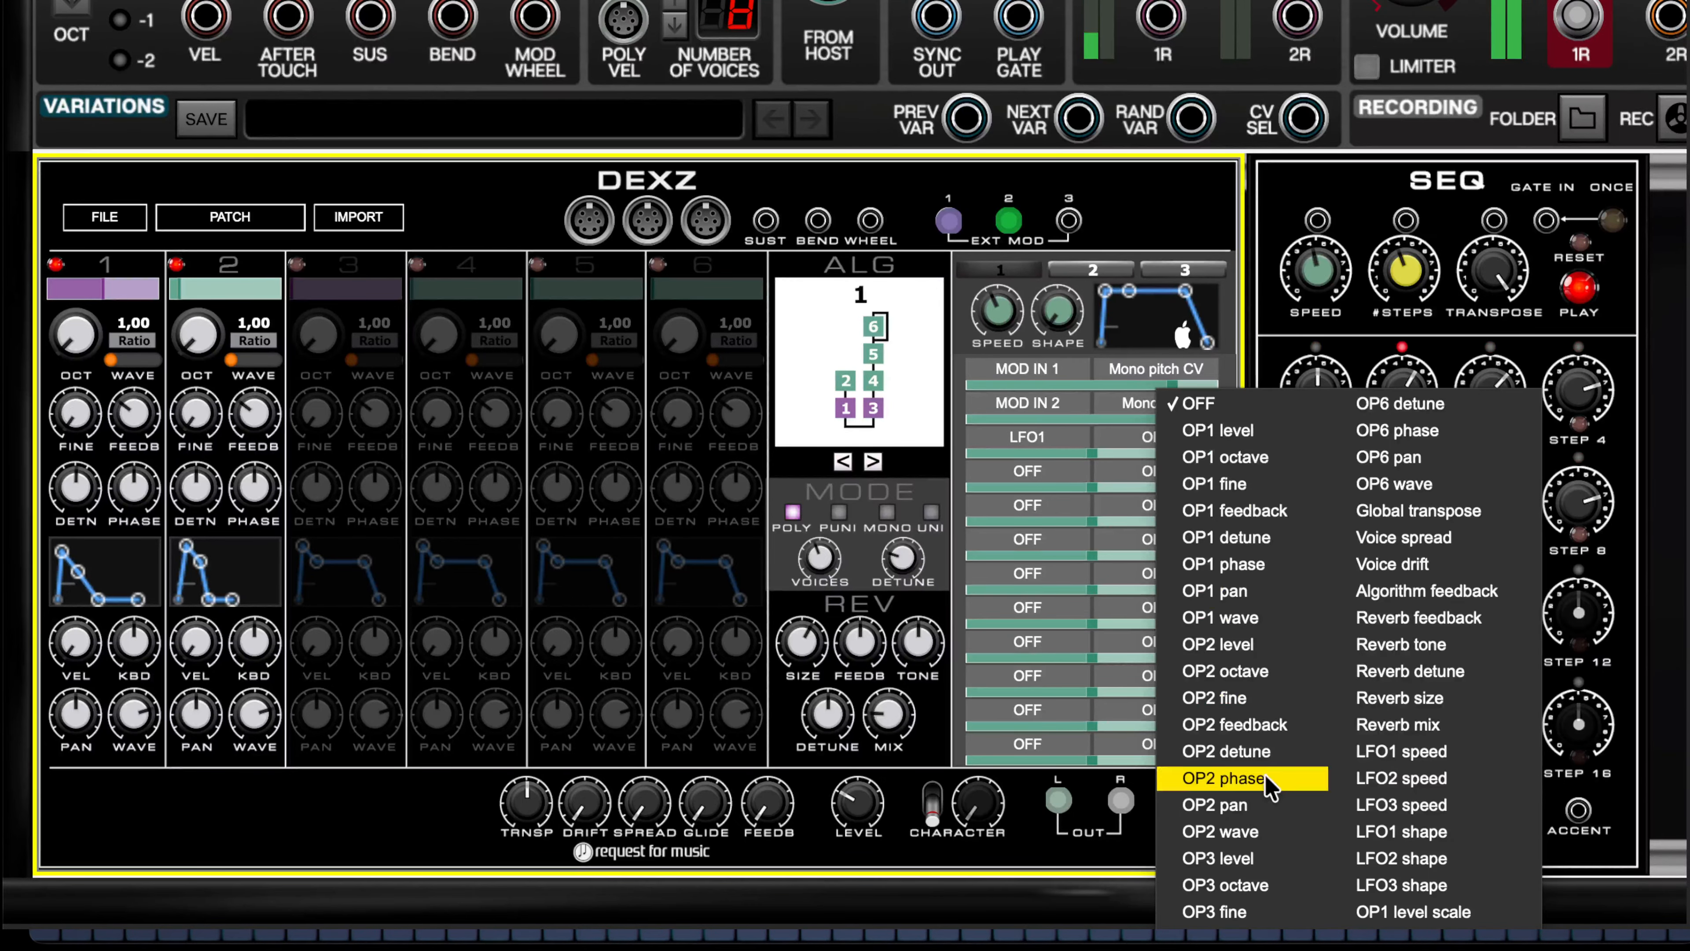
left_click(1233, 652)
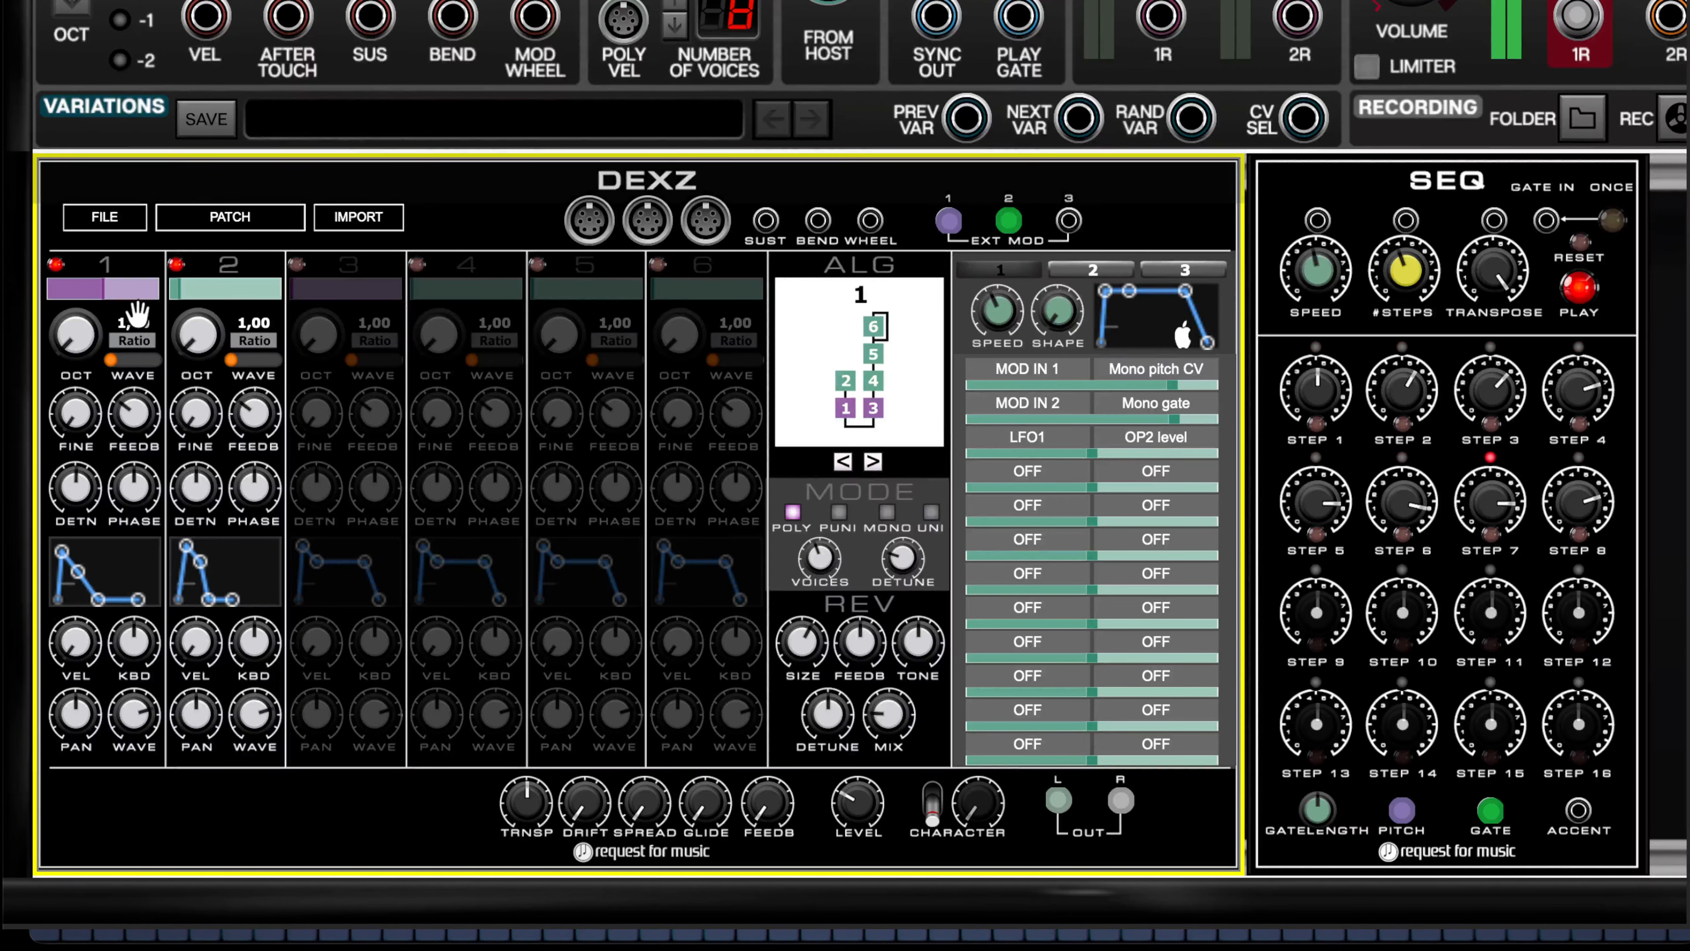
left_click_drag(1101, 458, 1164, 455)
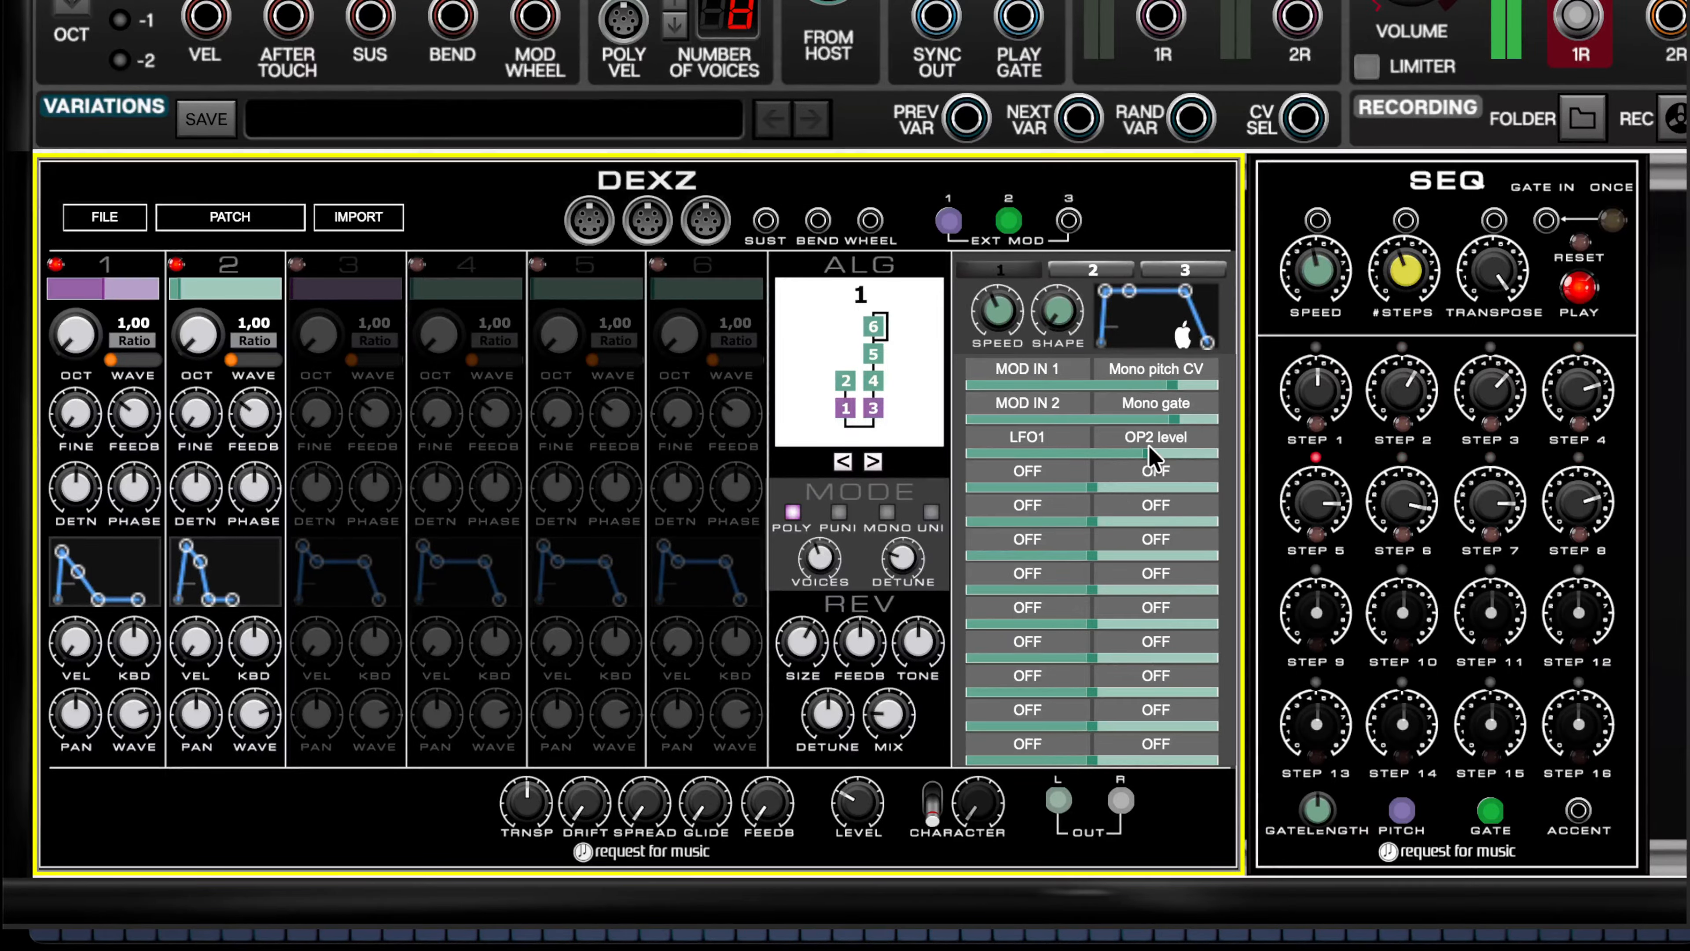
- Stop SEQ and review the available modulation destinations for the fourth slot without choosing one
mouse_move(1156, 458)
mouse_move(1174, 567)
left_click(1579, 290)
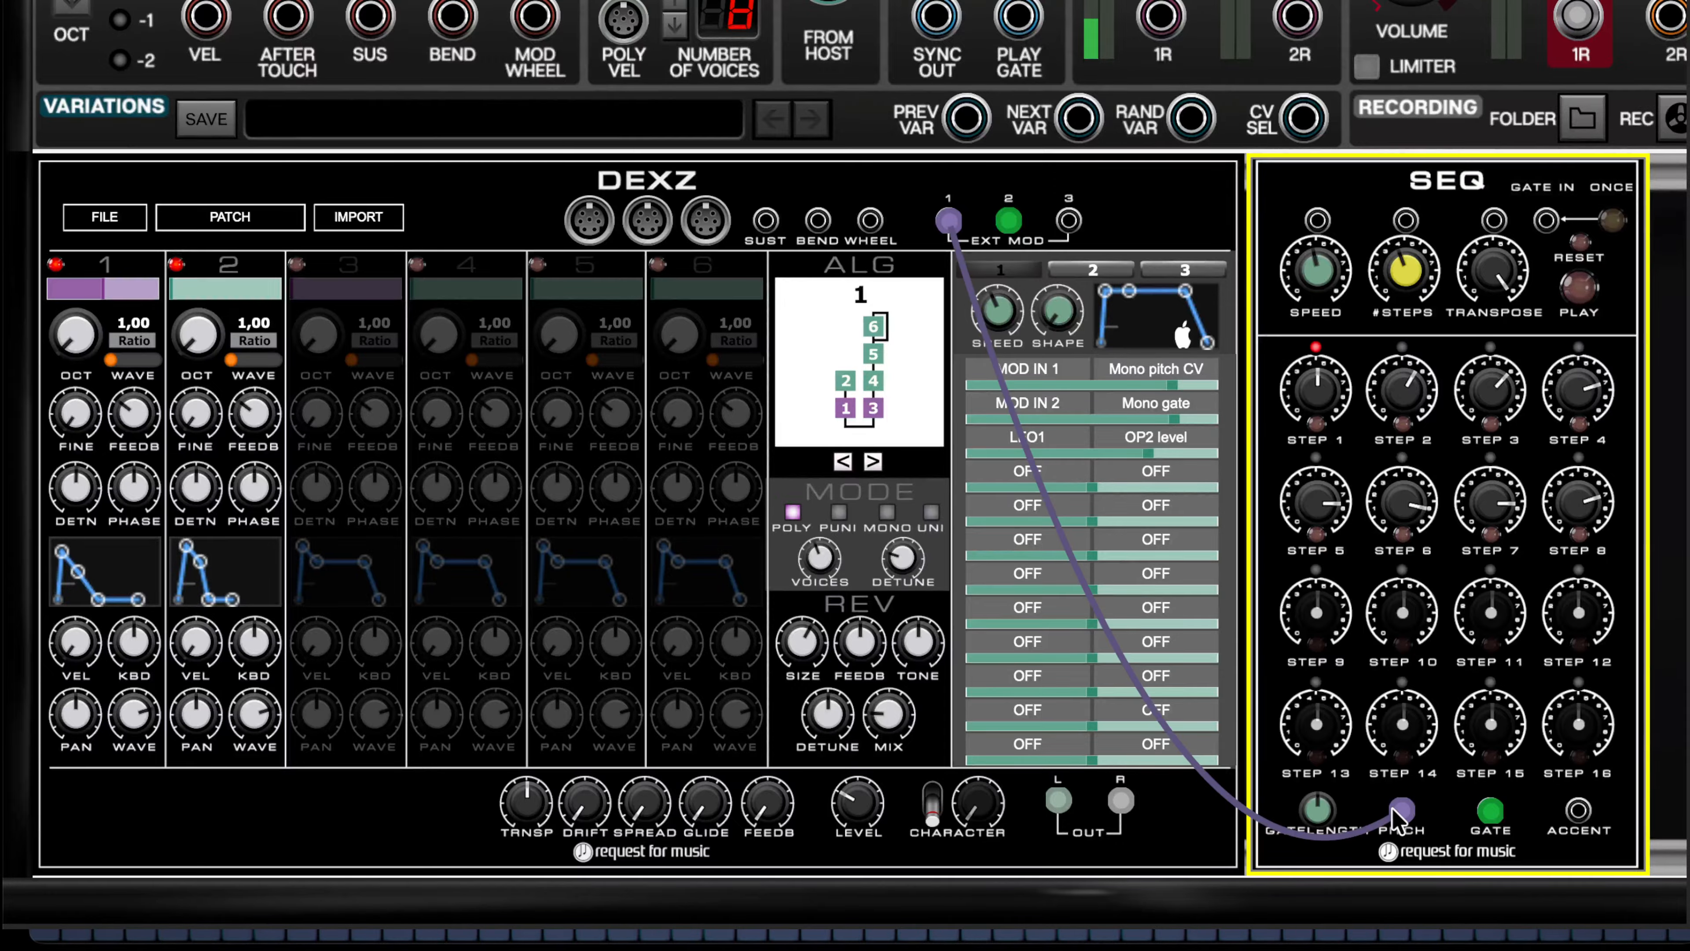
left_click(1157, 474)
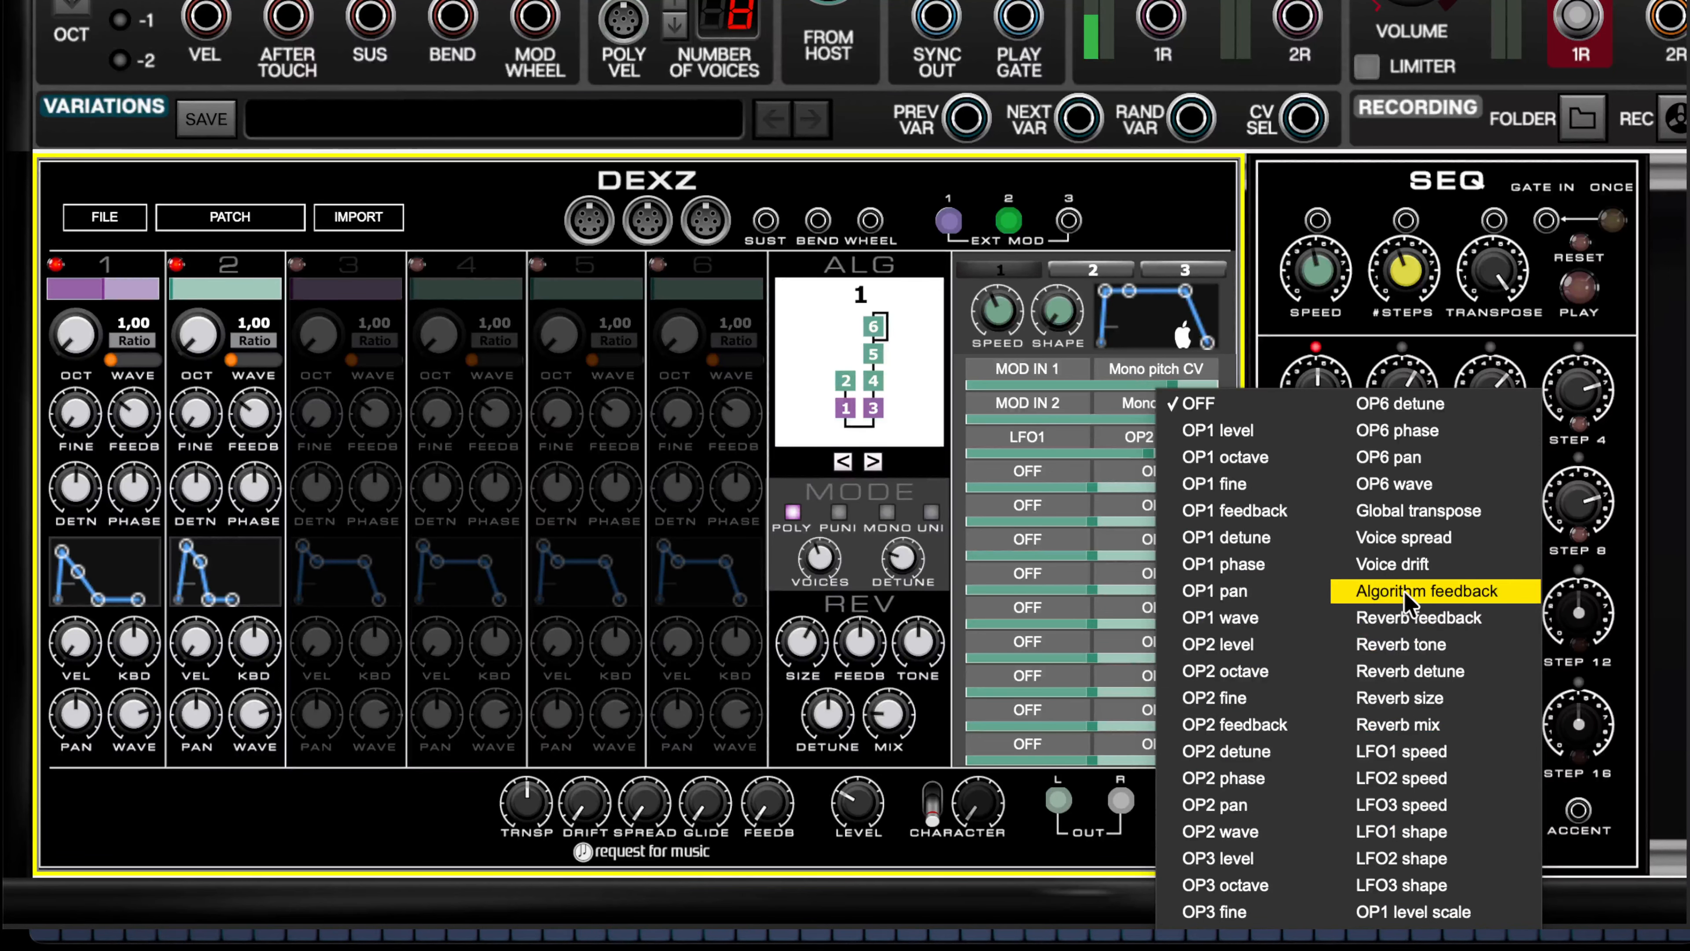
left_click(1225, 190)
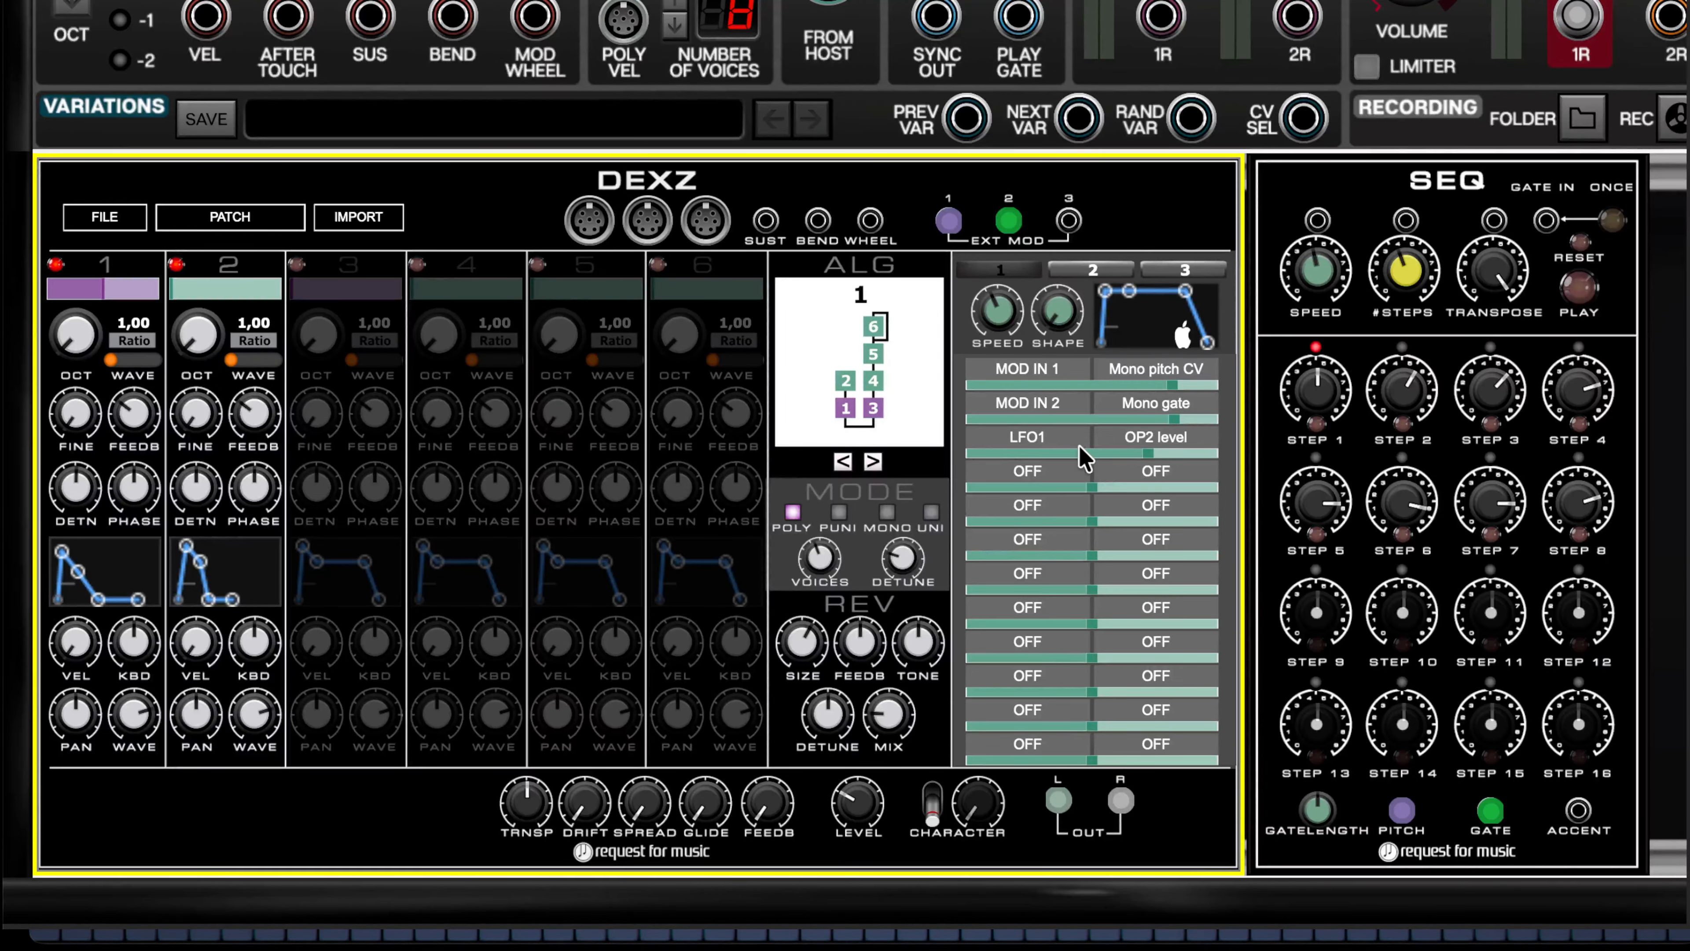
- Try MOD IN 1 as the source modulating OP2 level and return that source to LFO1
left_click(1023, 440)
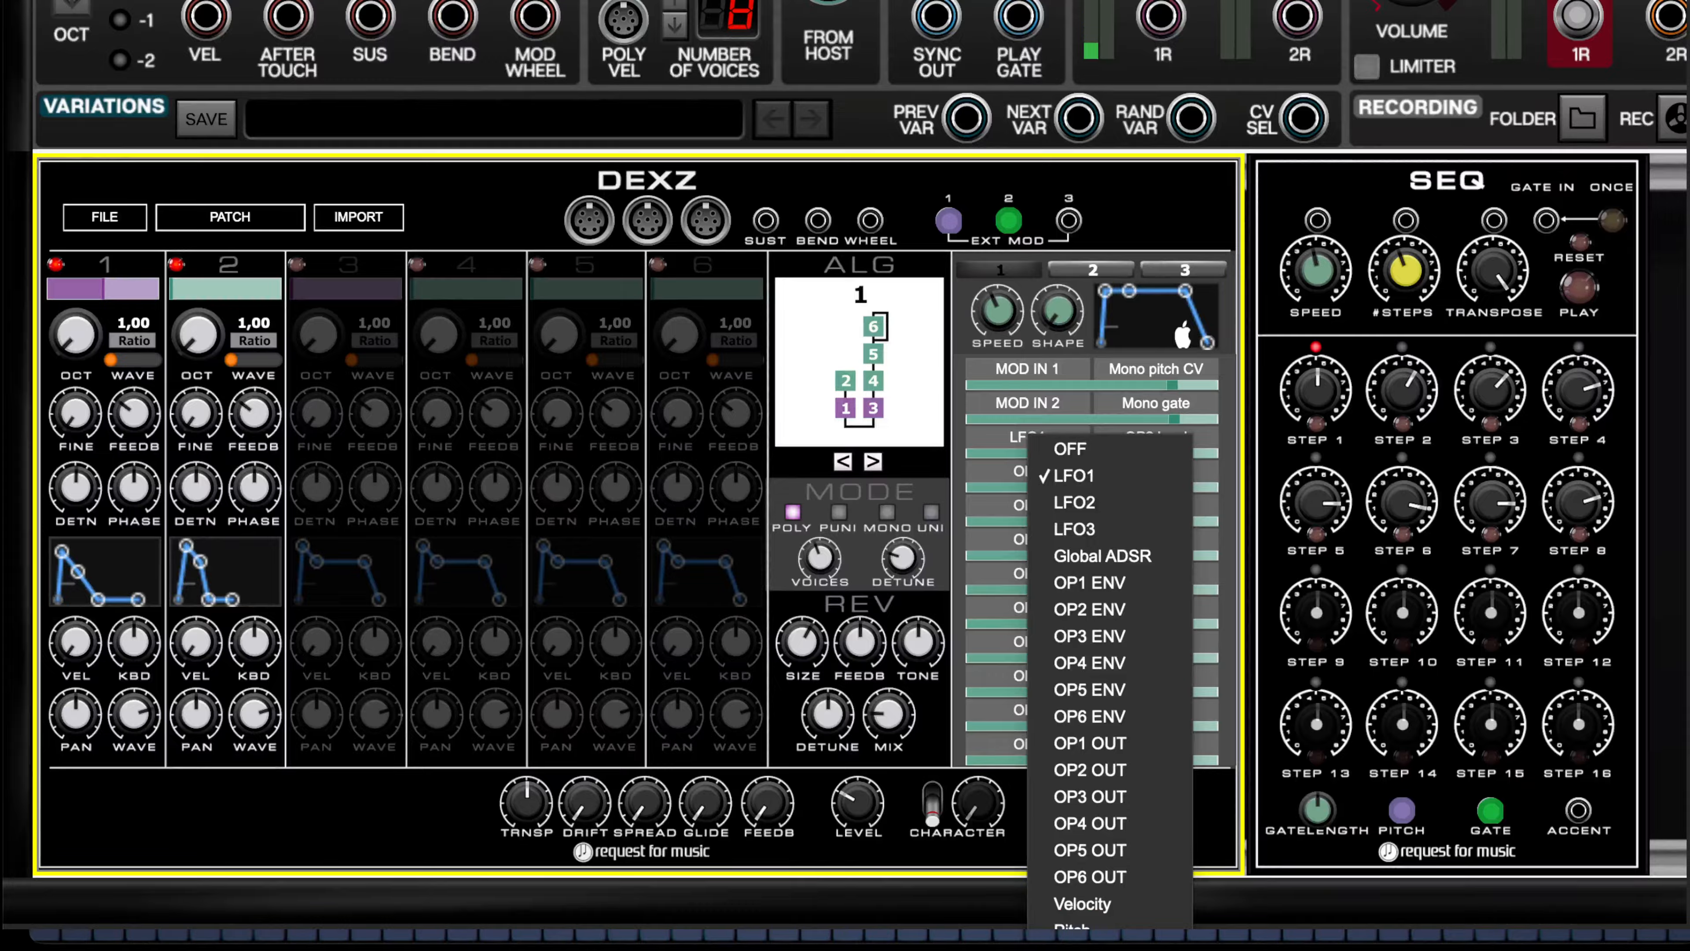
left_click(1092, 939)
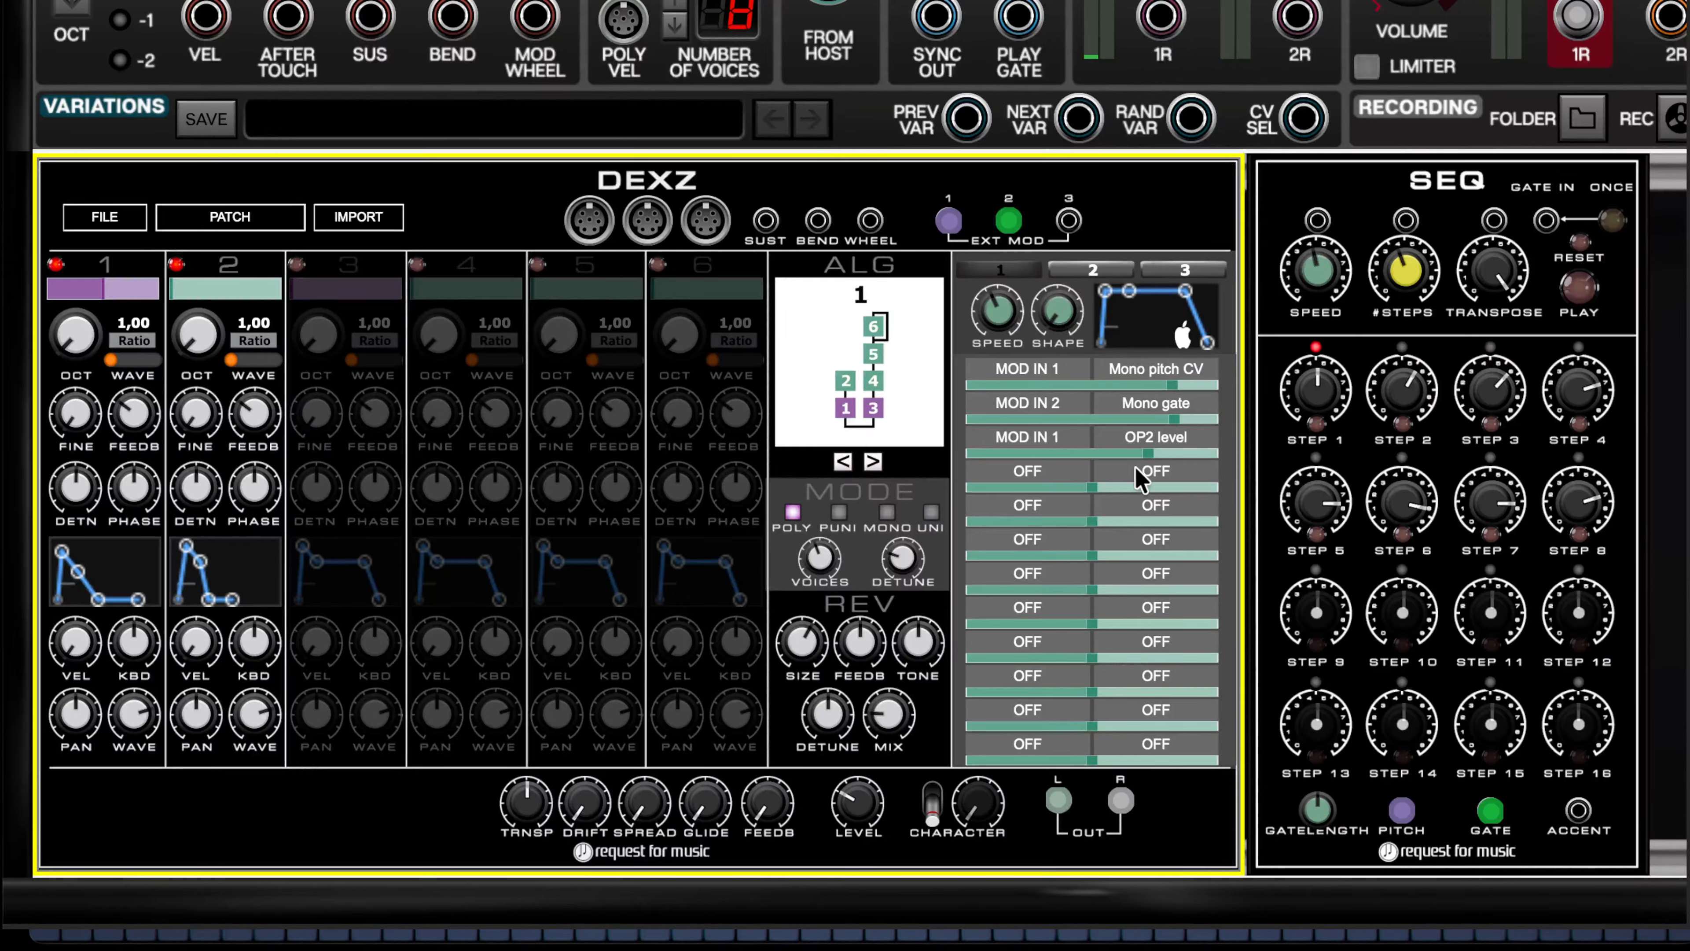
left_click(1065, 441)
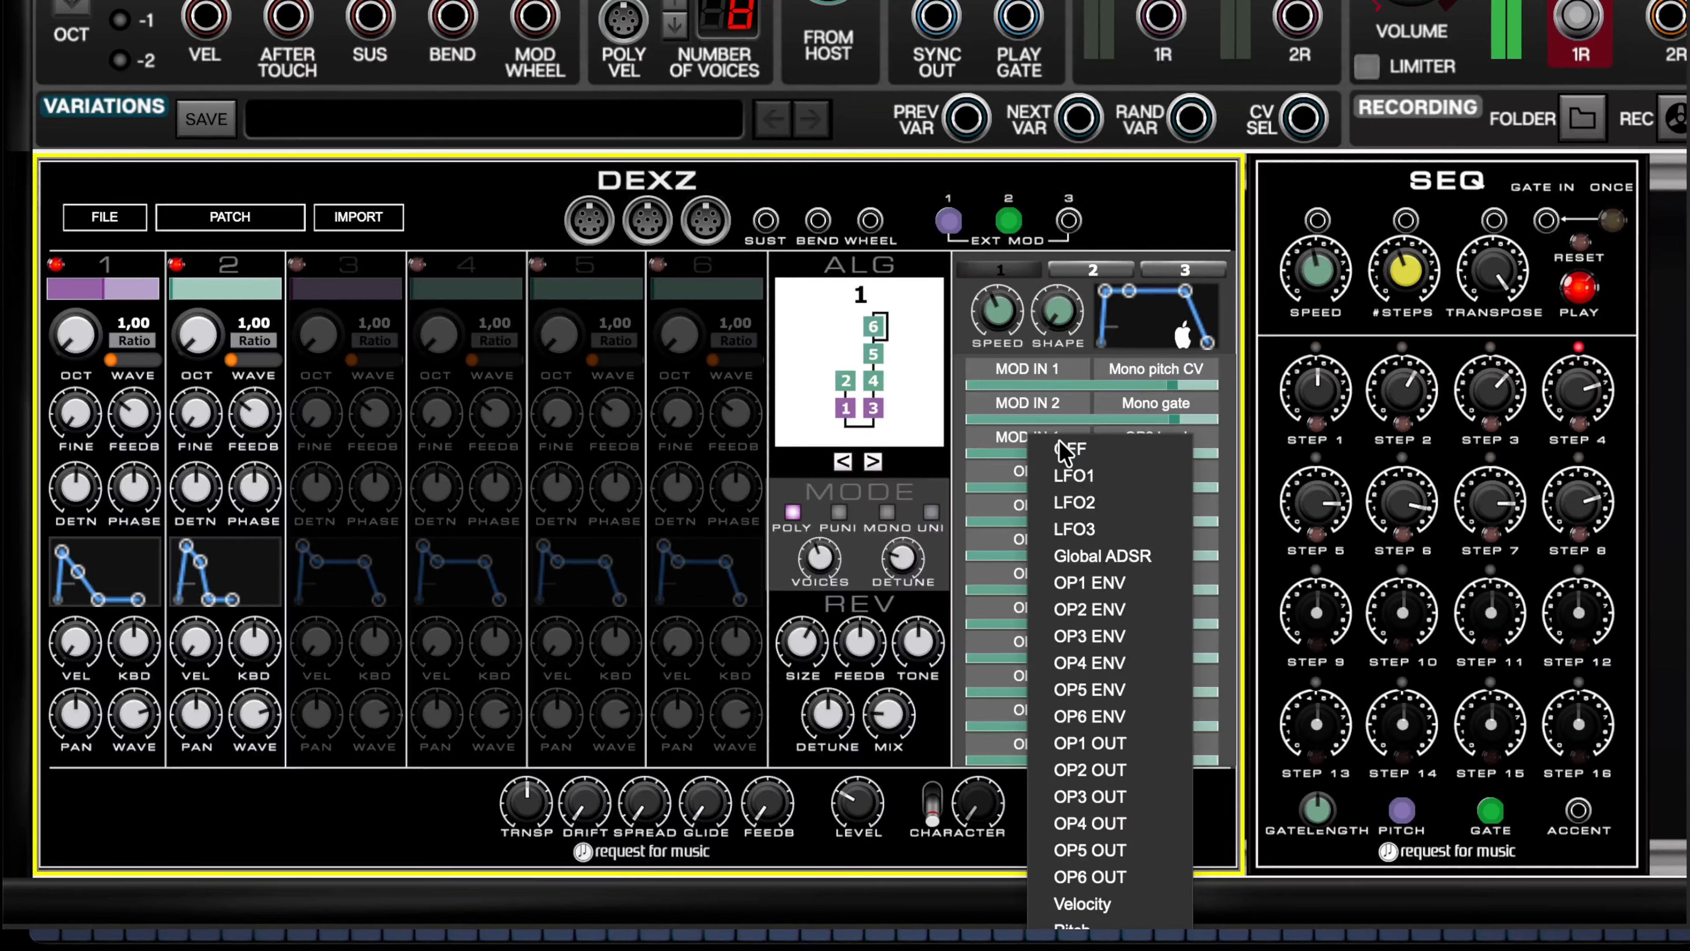
left_click(1073, 474)
- Assign MOD IN 1 to OP1 pan in the fourth modulation slot
left_click(1023, 473)
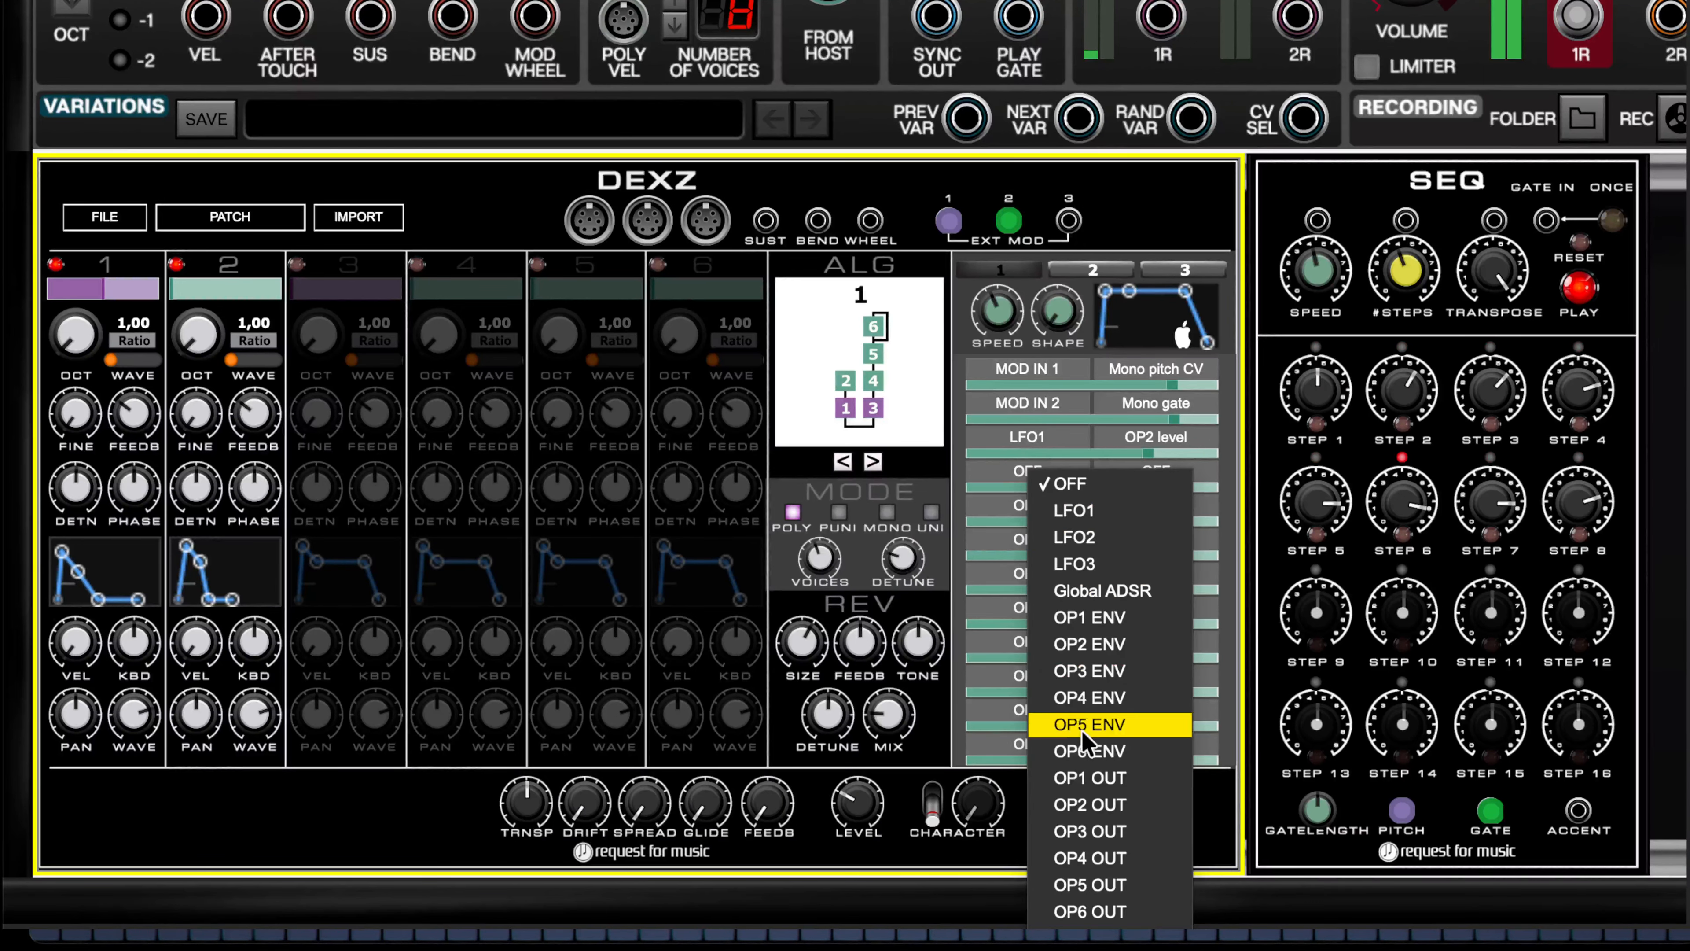
left_click(1078, 945)
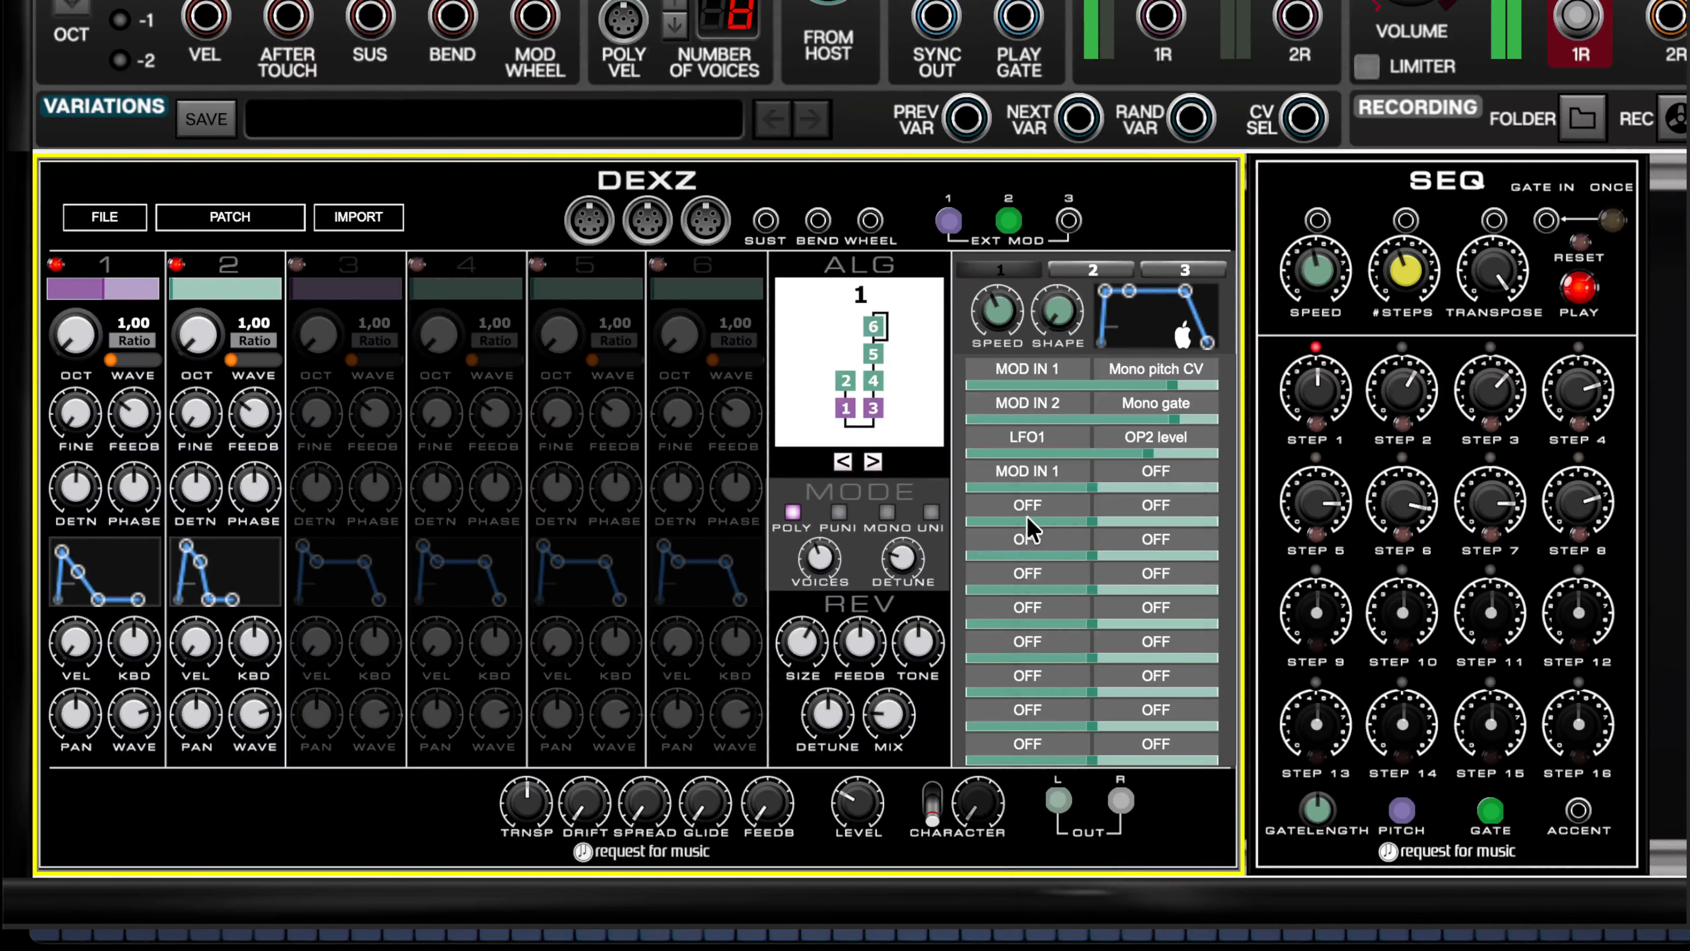
left_click(1145, 471)
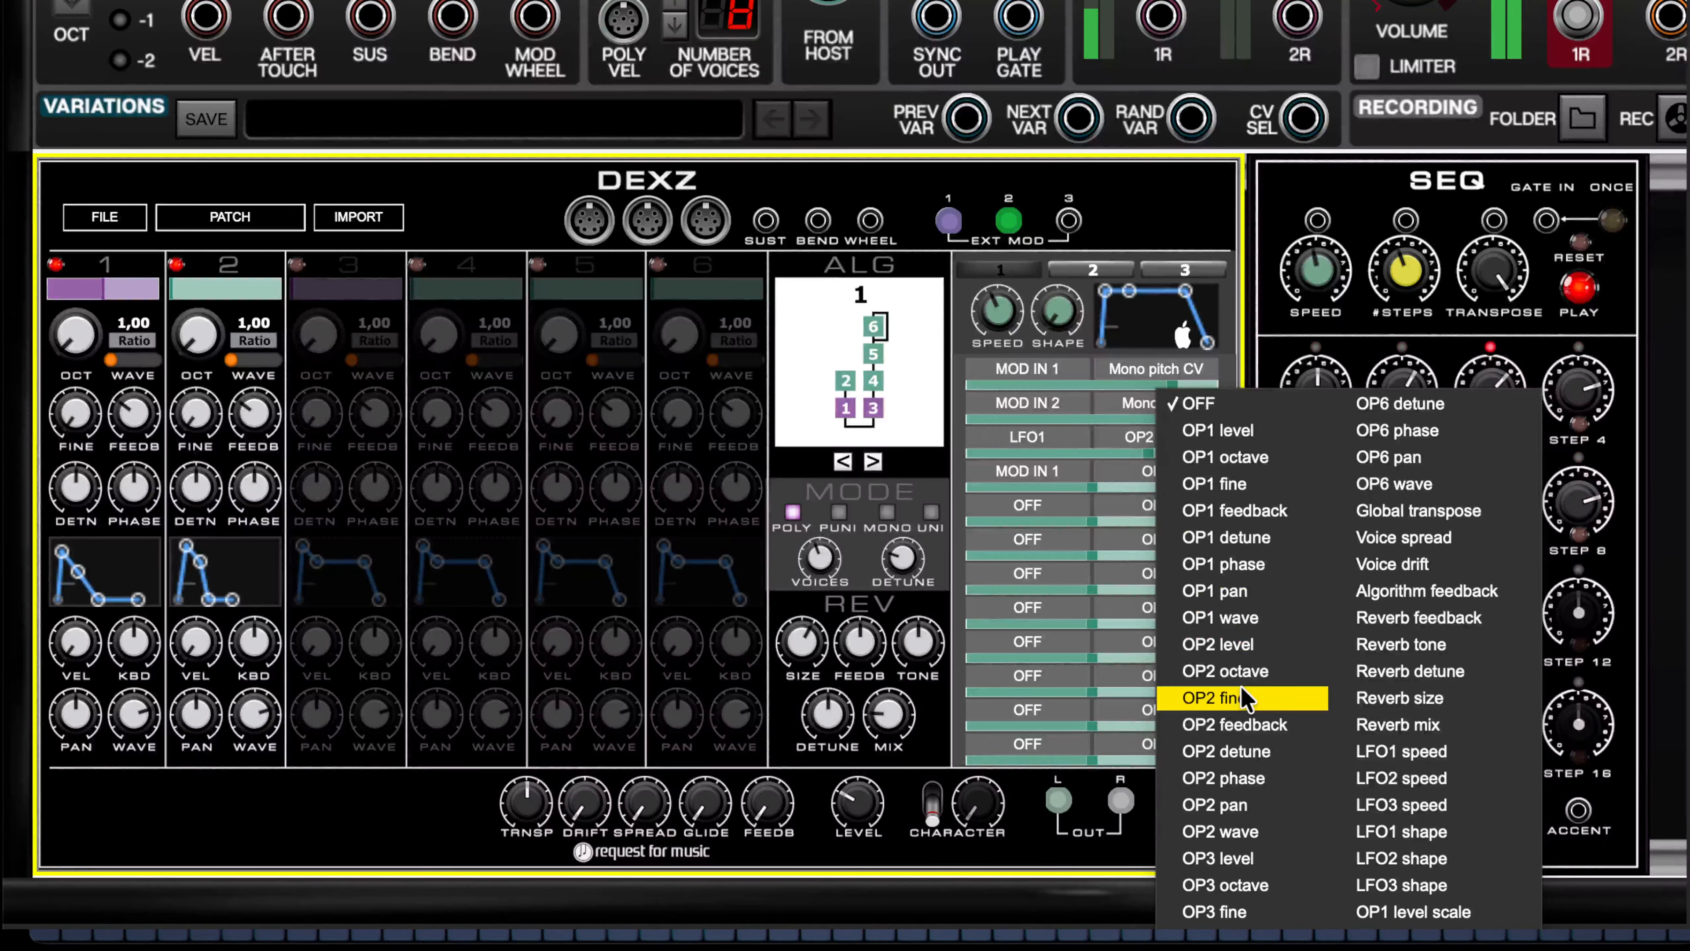
left_click(1244, 598)
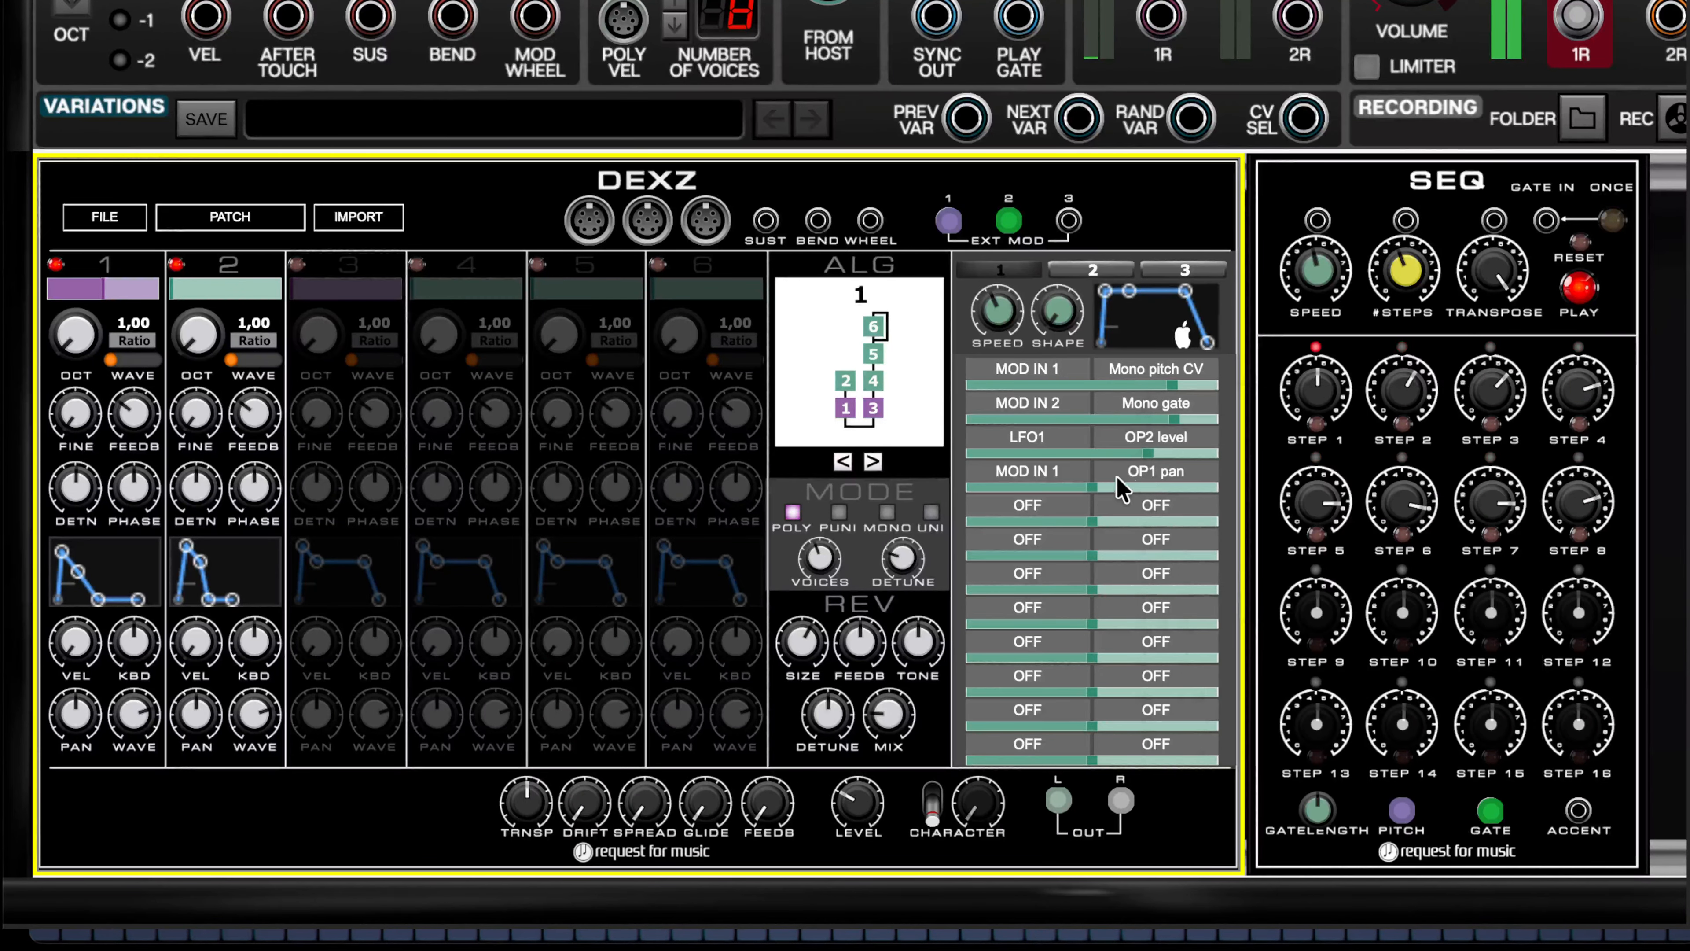
- Pan operator 1 to the left and raise the fourth slot's MOD IN 1 to OP1 pan amount well into the positive range
left_click_drag(1188, 488, 1123, 484)
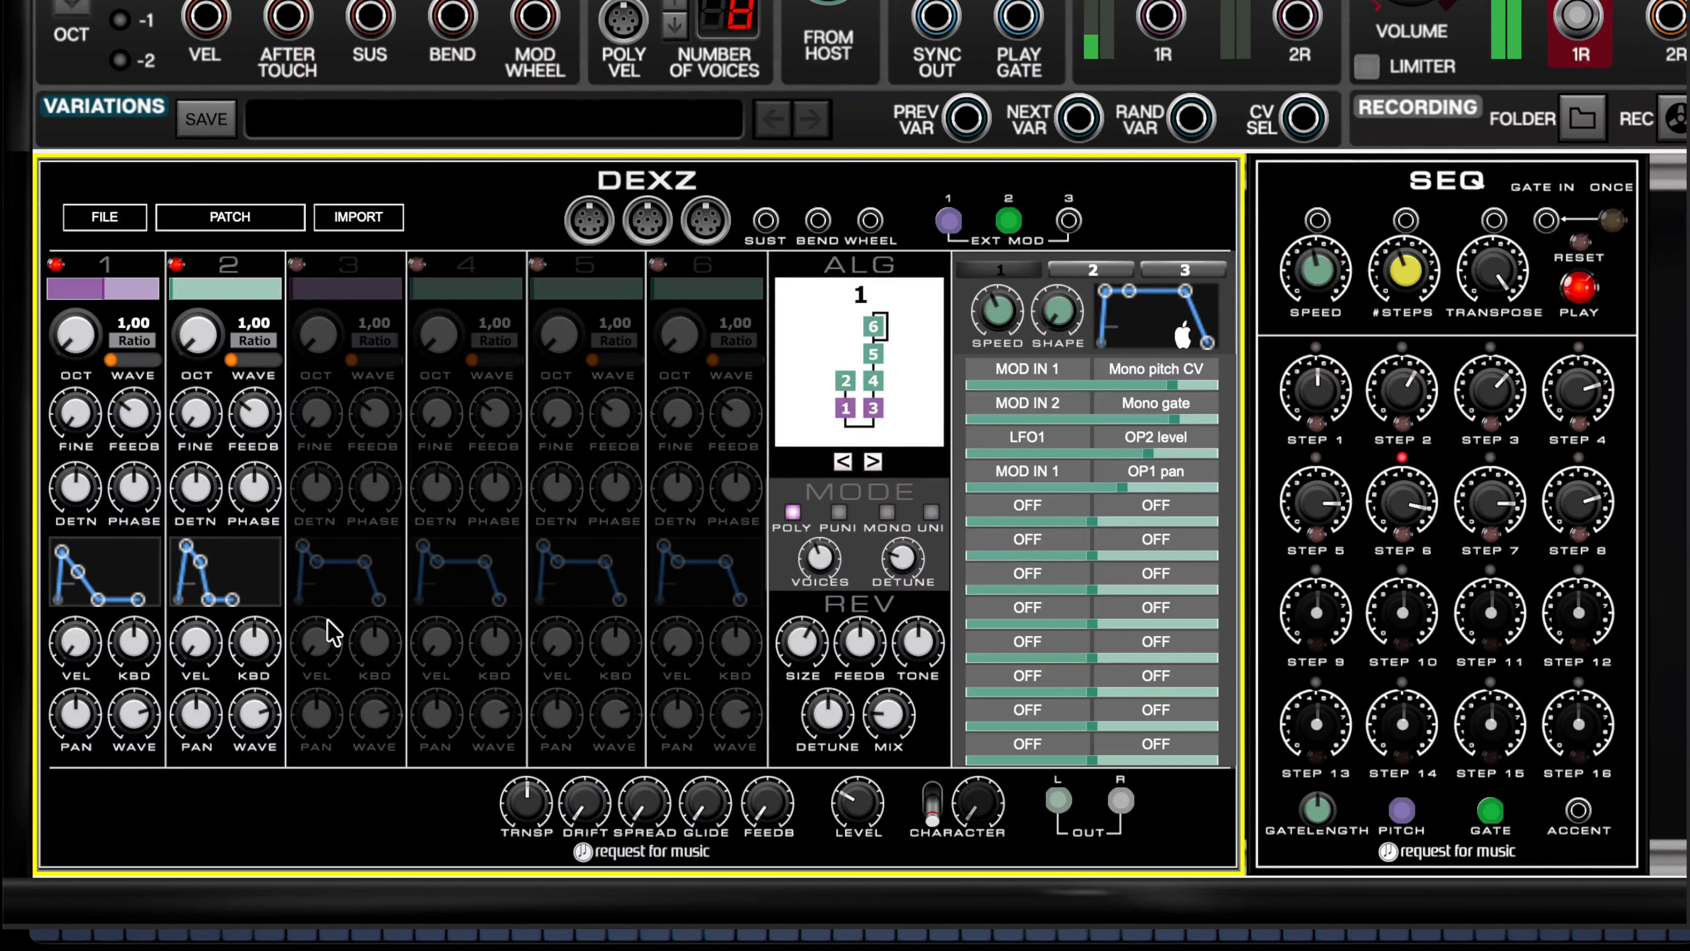
left_click_drag(70, 719, 105, 830)
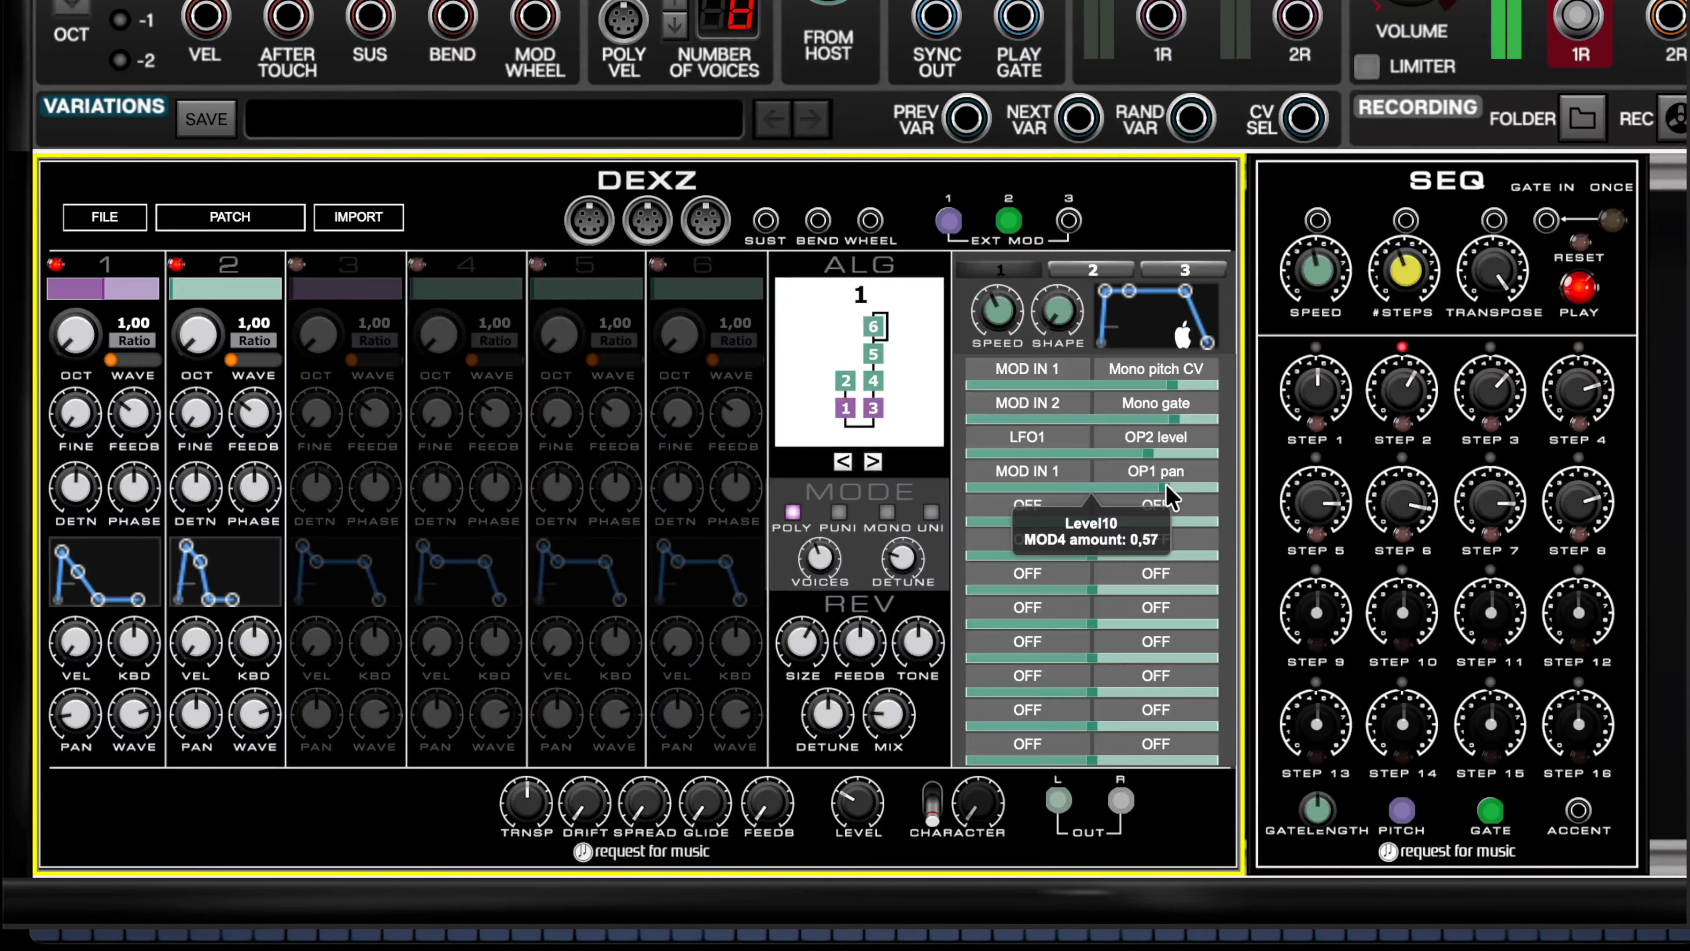
left_click_drag(1166, 486, 1182, 487)
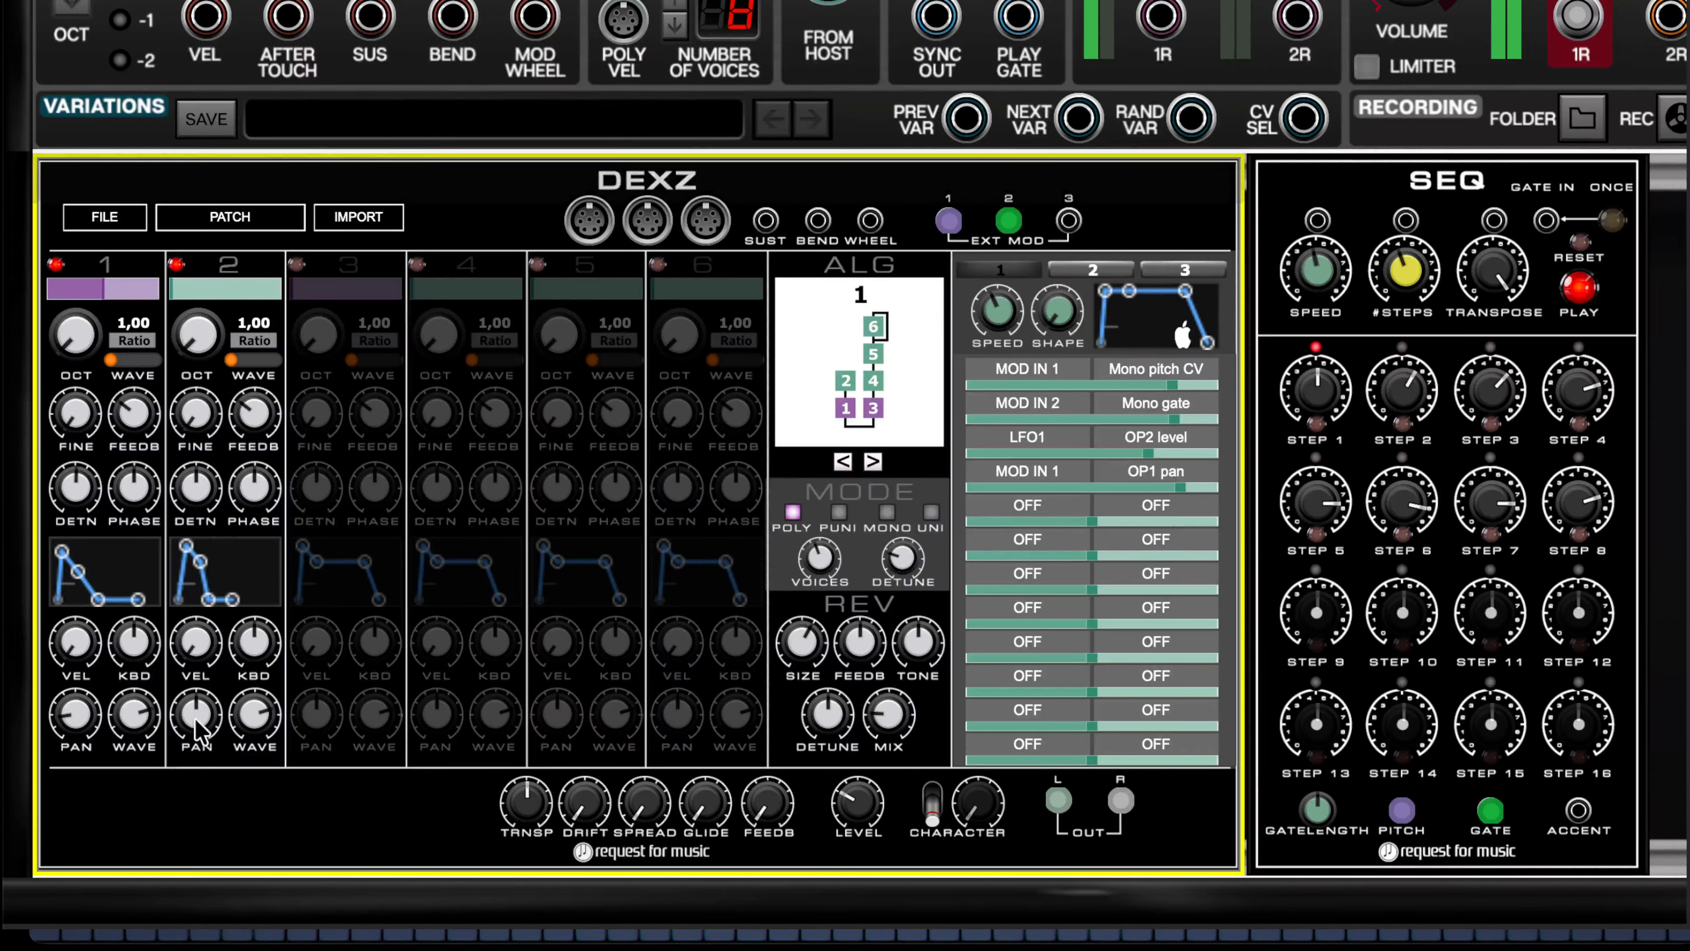
mouse_move(86, 744)
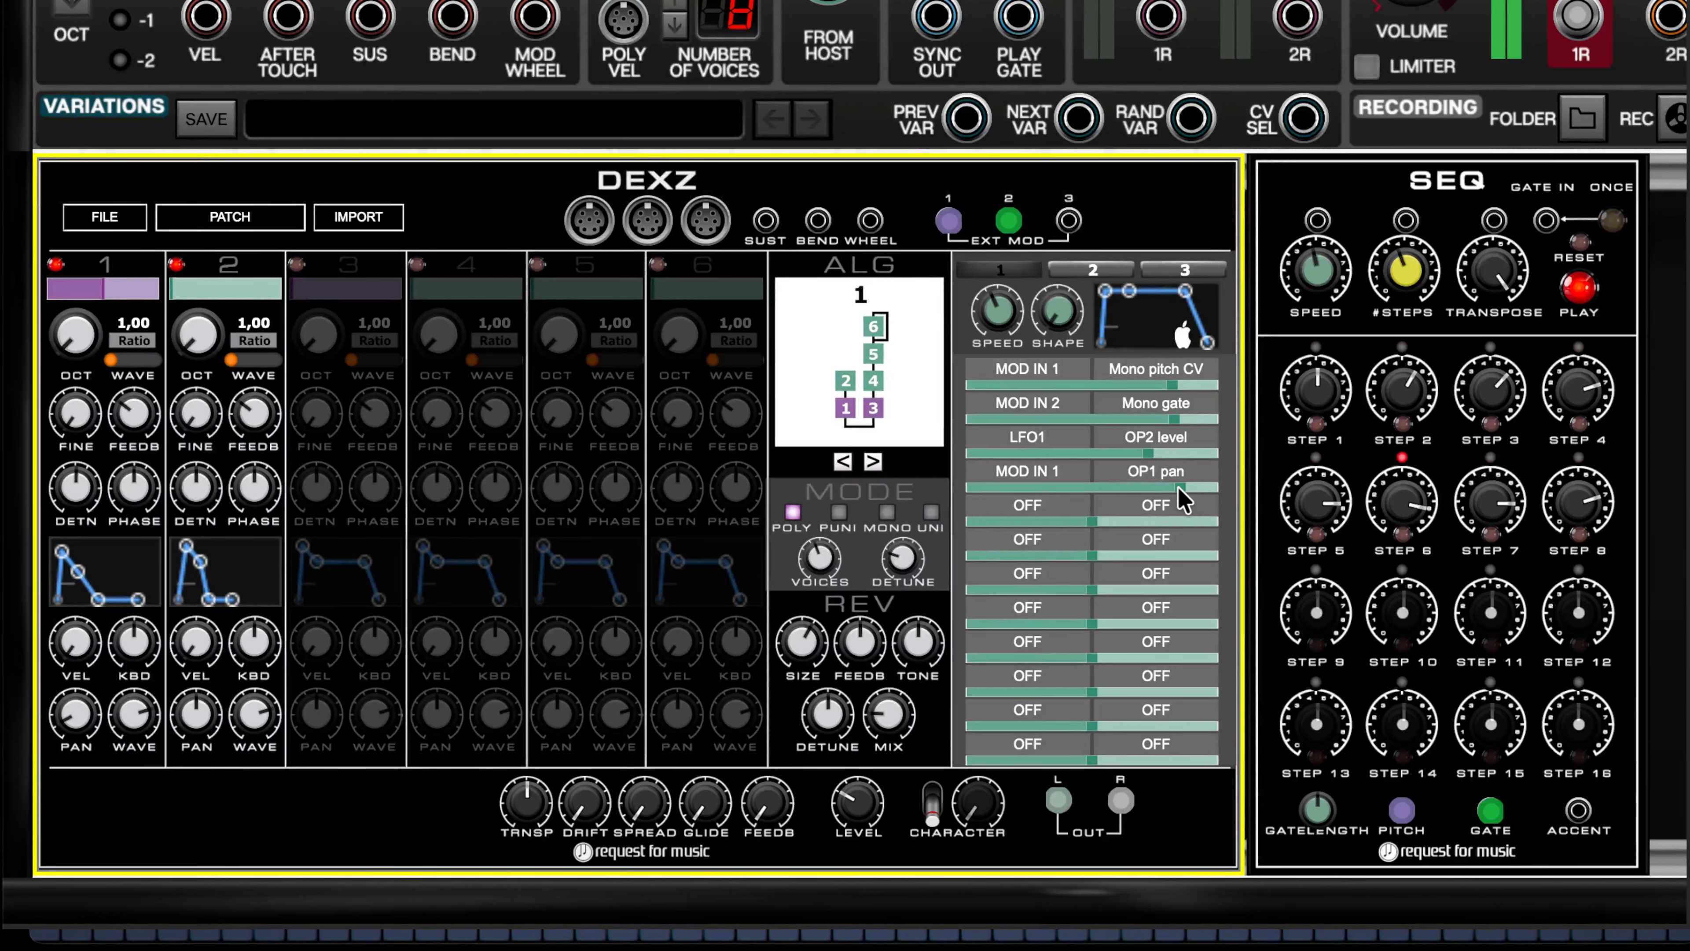
- Slightly reduce the MOD IN 1 to OP1 pan amount in the fourth modulation slot
left_click_drag(1178, 489, 1171, 488)
- Shorten the final stage of operator 1's envelope and reshape operator 2's envelope into two lower peaks with a shorter overall length
mouse_move(139, 599)
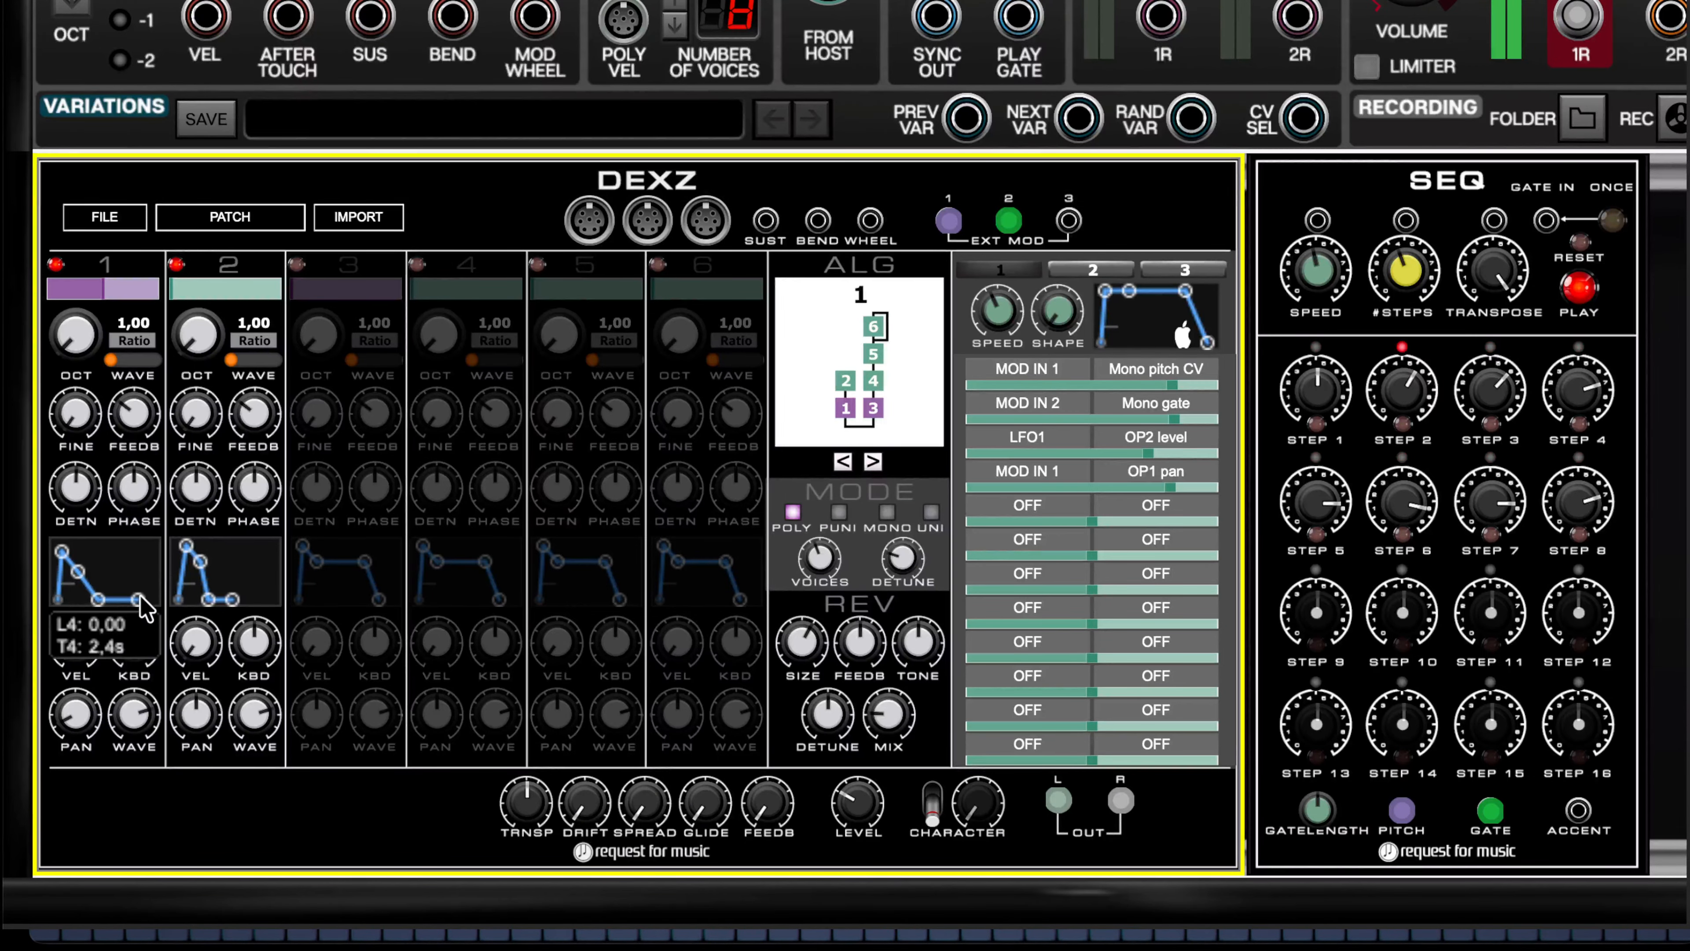
left_click_drag(140, 599, 120, 599)
mouse_move(233, 599)
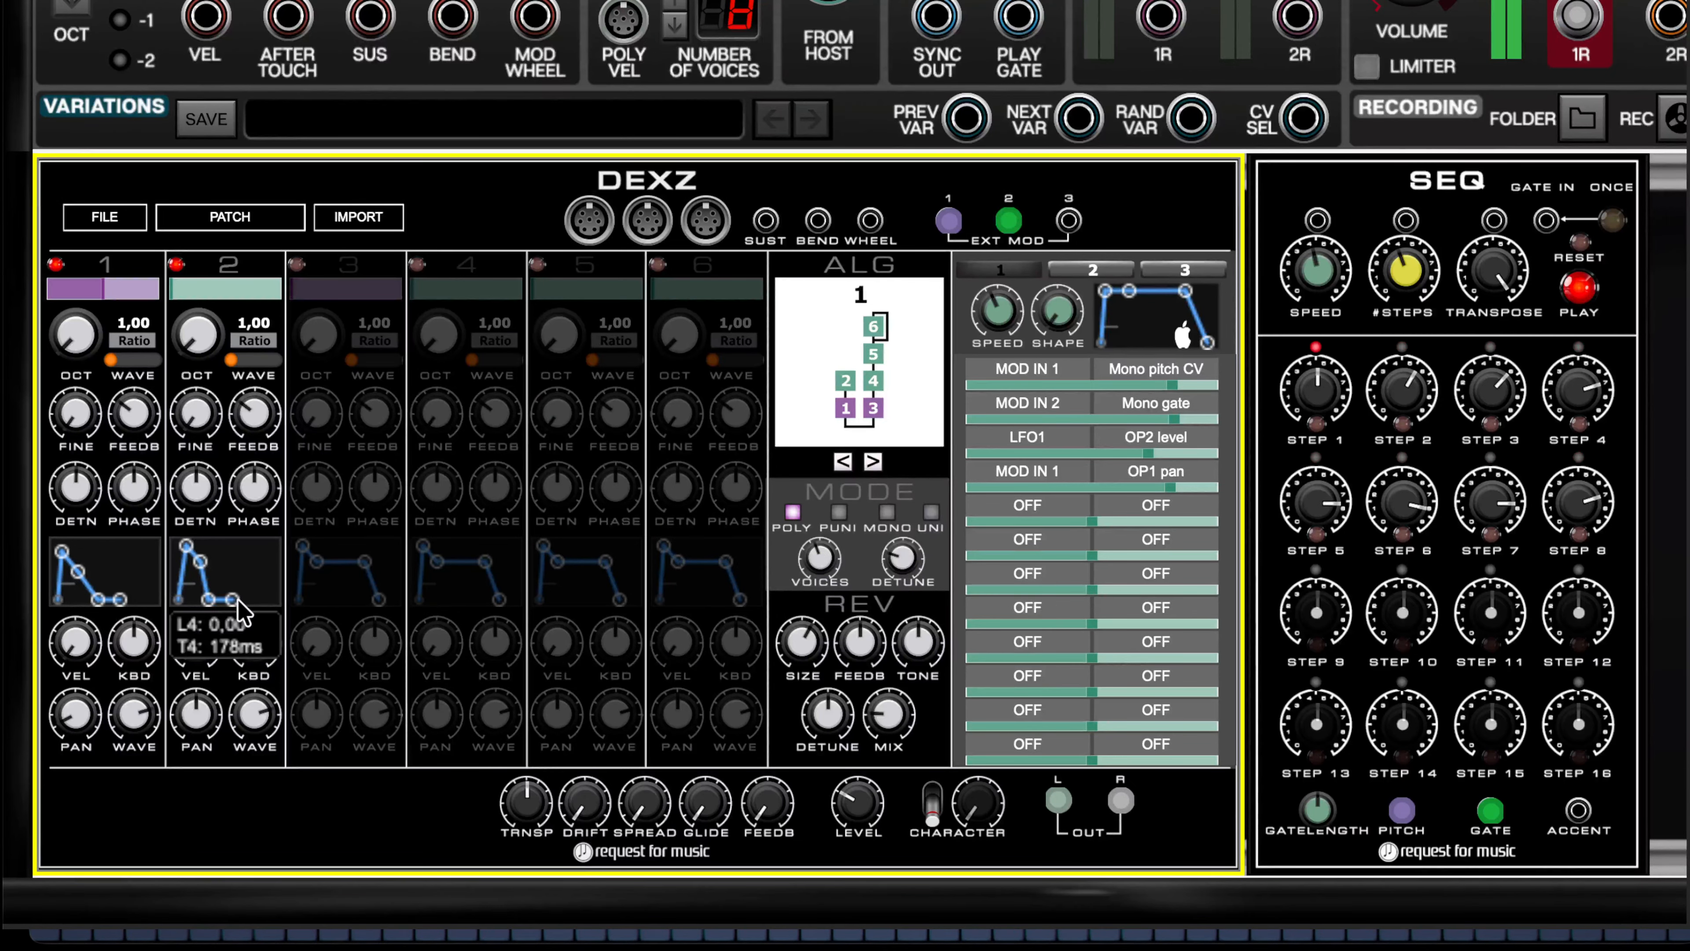
mouse_move(238, 600)
left_mouse_down()
mouse_move(206, 563)
mouse_move(194, 590)
mouse_move(184, 554)
mouse_move(199, 597)
mouse_move(221, 583)
mouse_move(198, 550)
mouse_move(200, 568)
left_mouse_up()
- Switch to algorithm 3 and bring in operator 3 at about half level
left_click(911, 392)
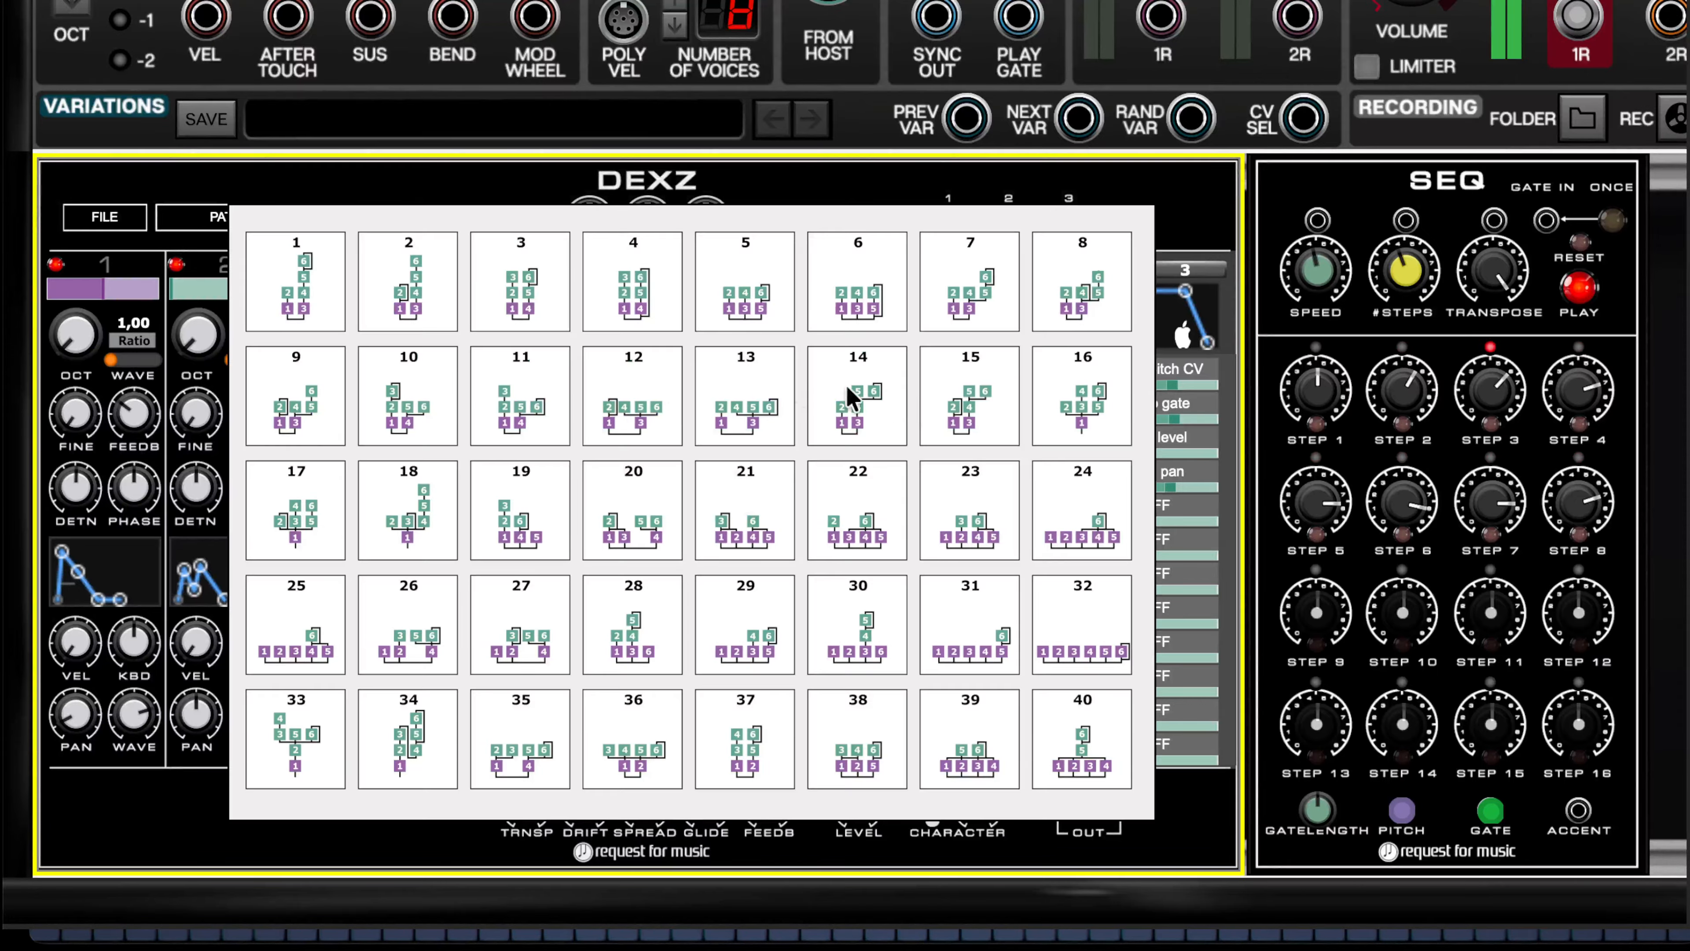
left_click(502, 283)
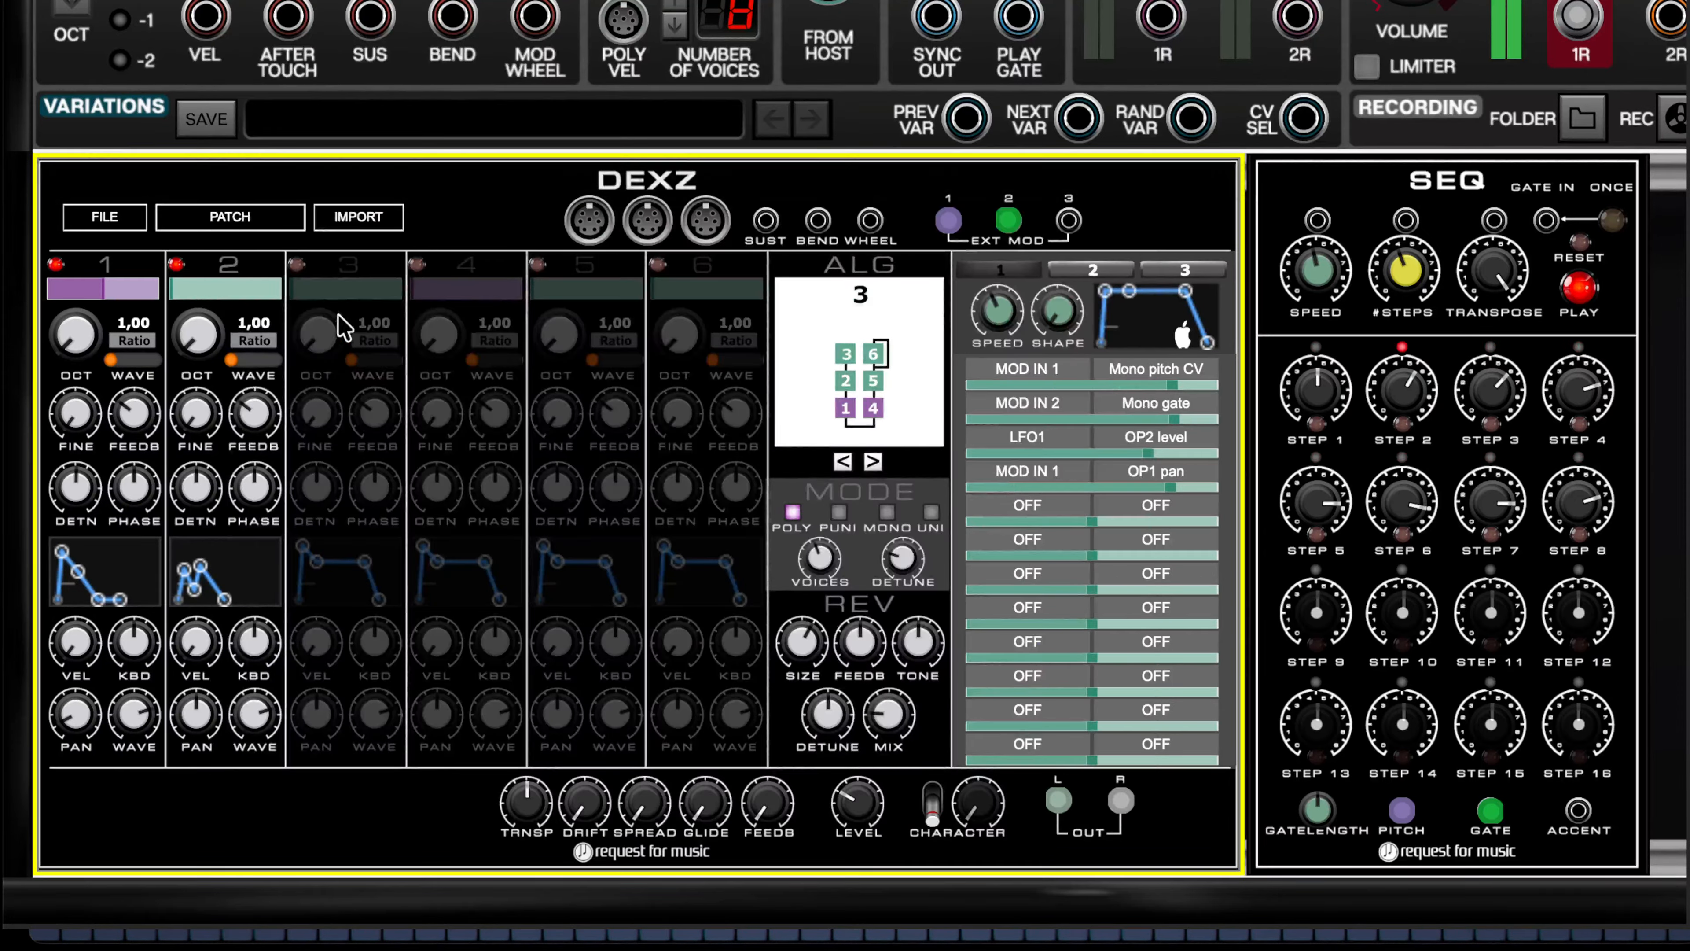
left_click_drag(311, 293, 349, 291)
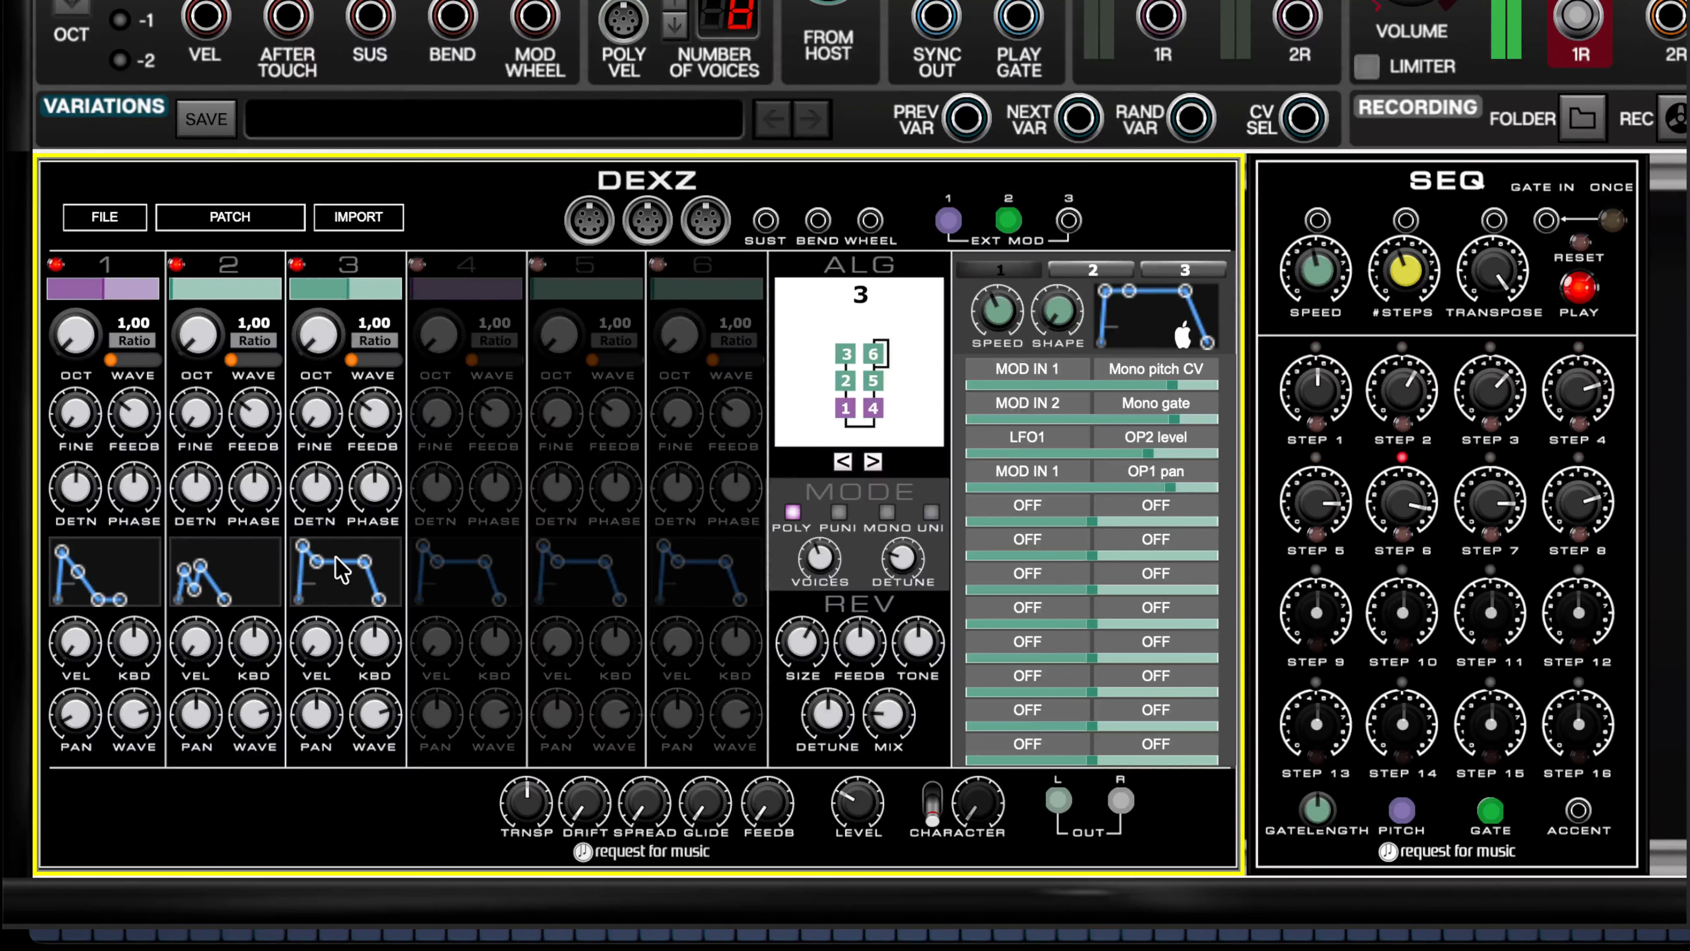
- Give operator 3 a short percussive envelope with a lowered peak and no sustain, and set its ratio to 8,00
left_click_drag(317, 561, 361, 599)
left_click_drag(318, 349, 323, 232)
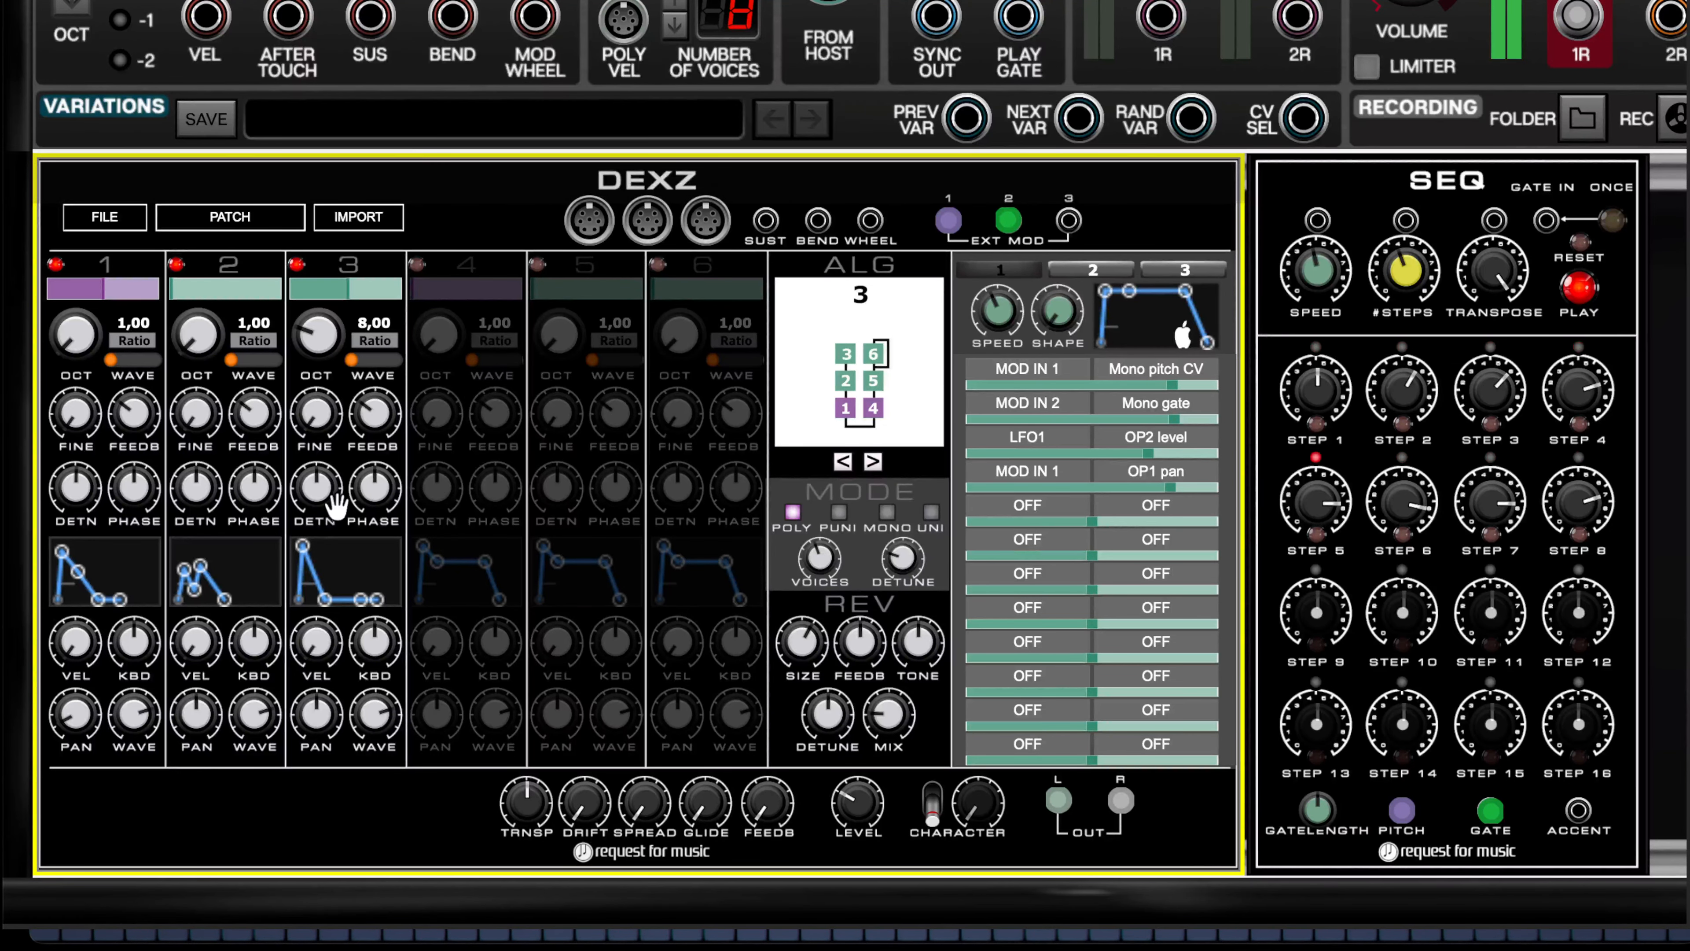
left_click_drag(303, 547, 305, 575)
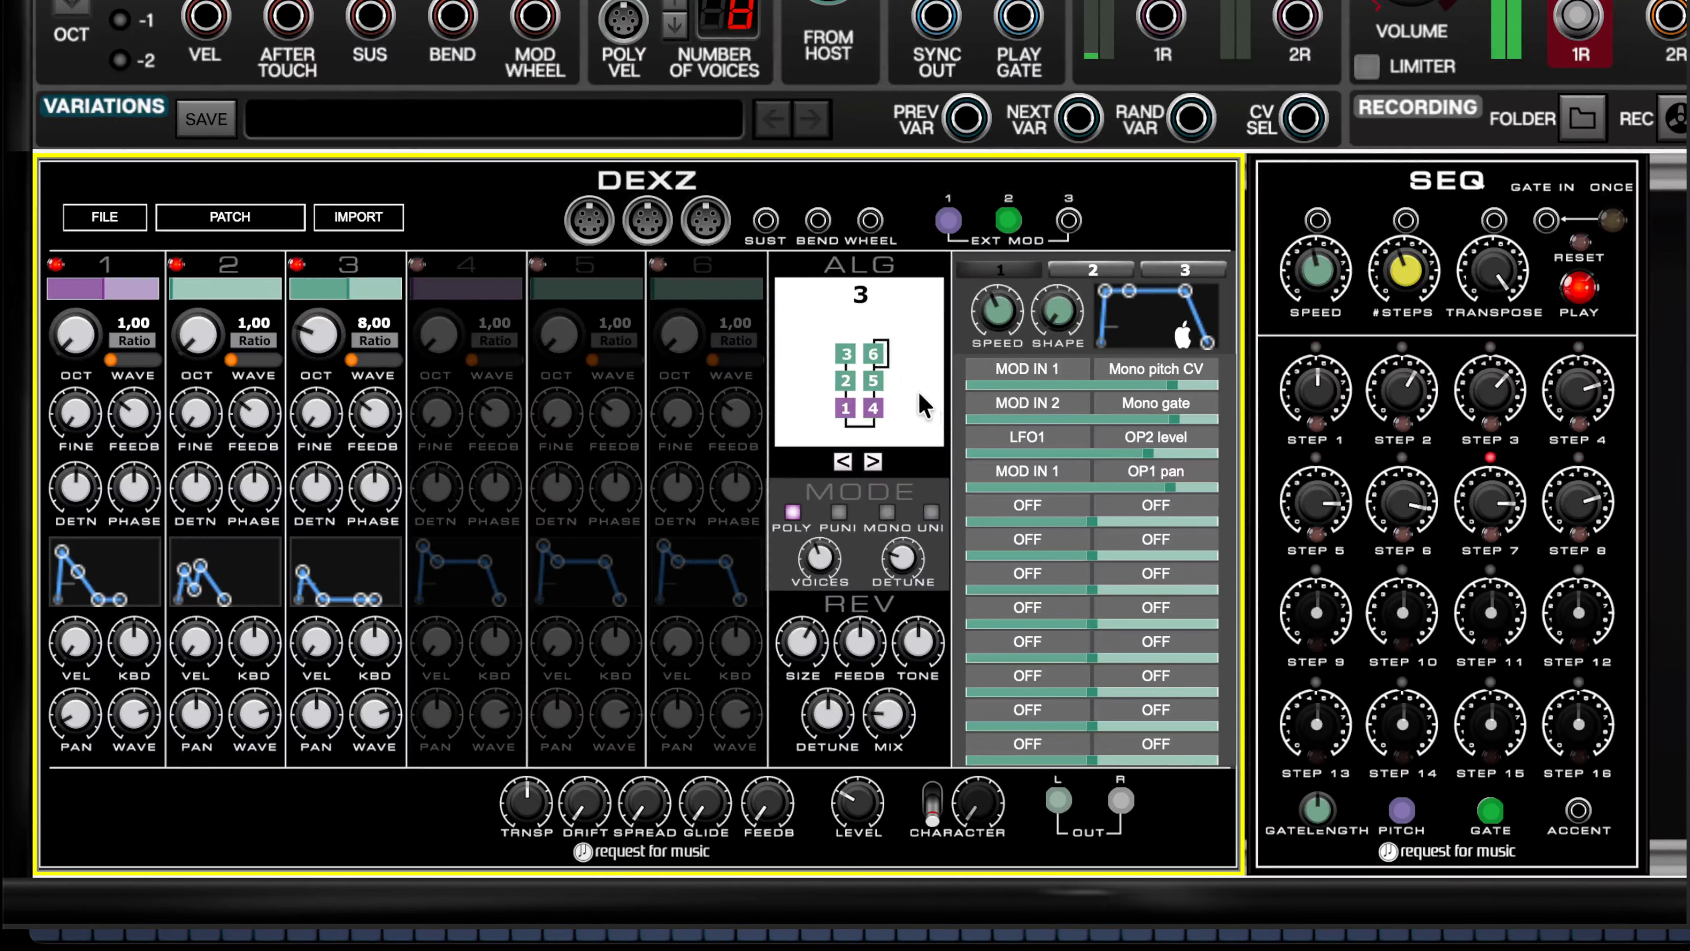
- Stop SEQ and review the modulation destinations for the first slot without choosing one
left_click(1579, 288)
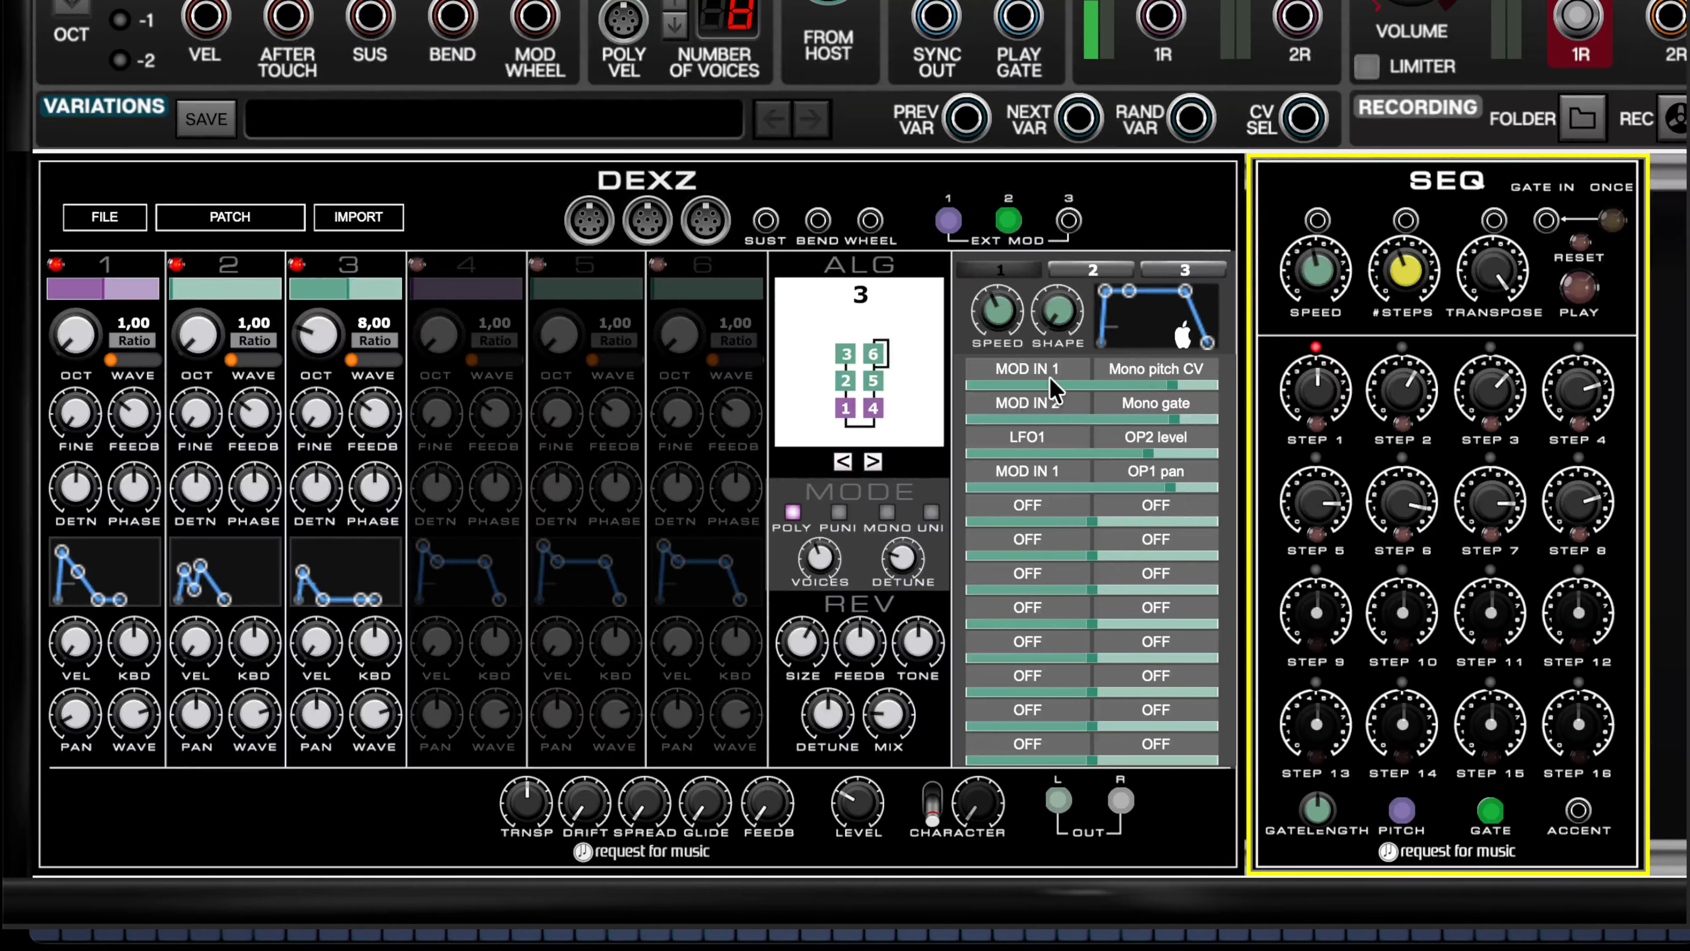
left_click(1139, 377)
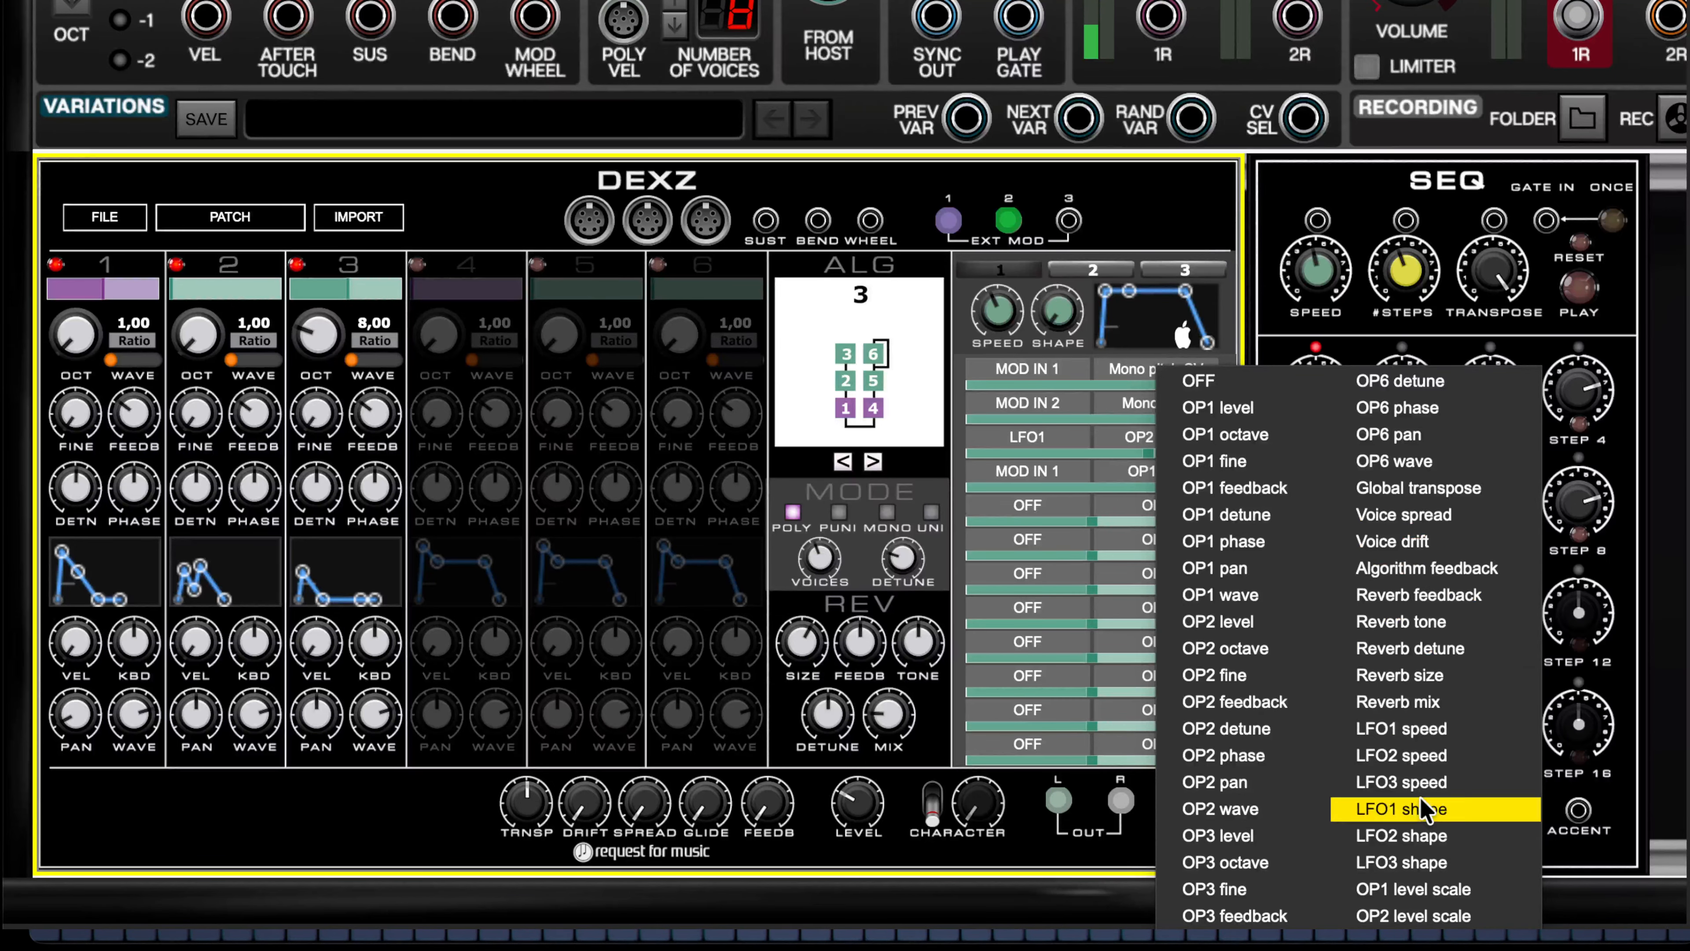
left_click(1189, 186)
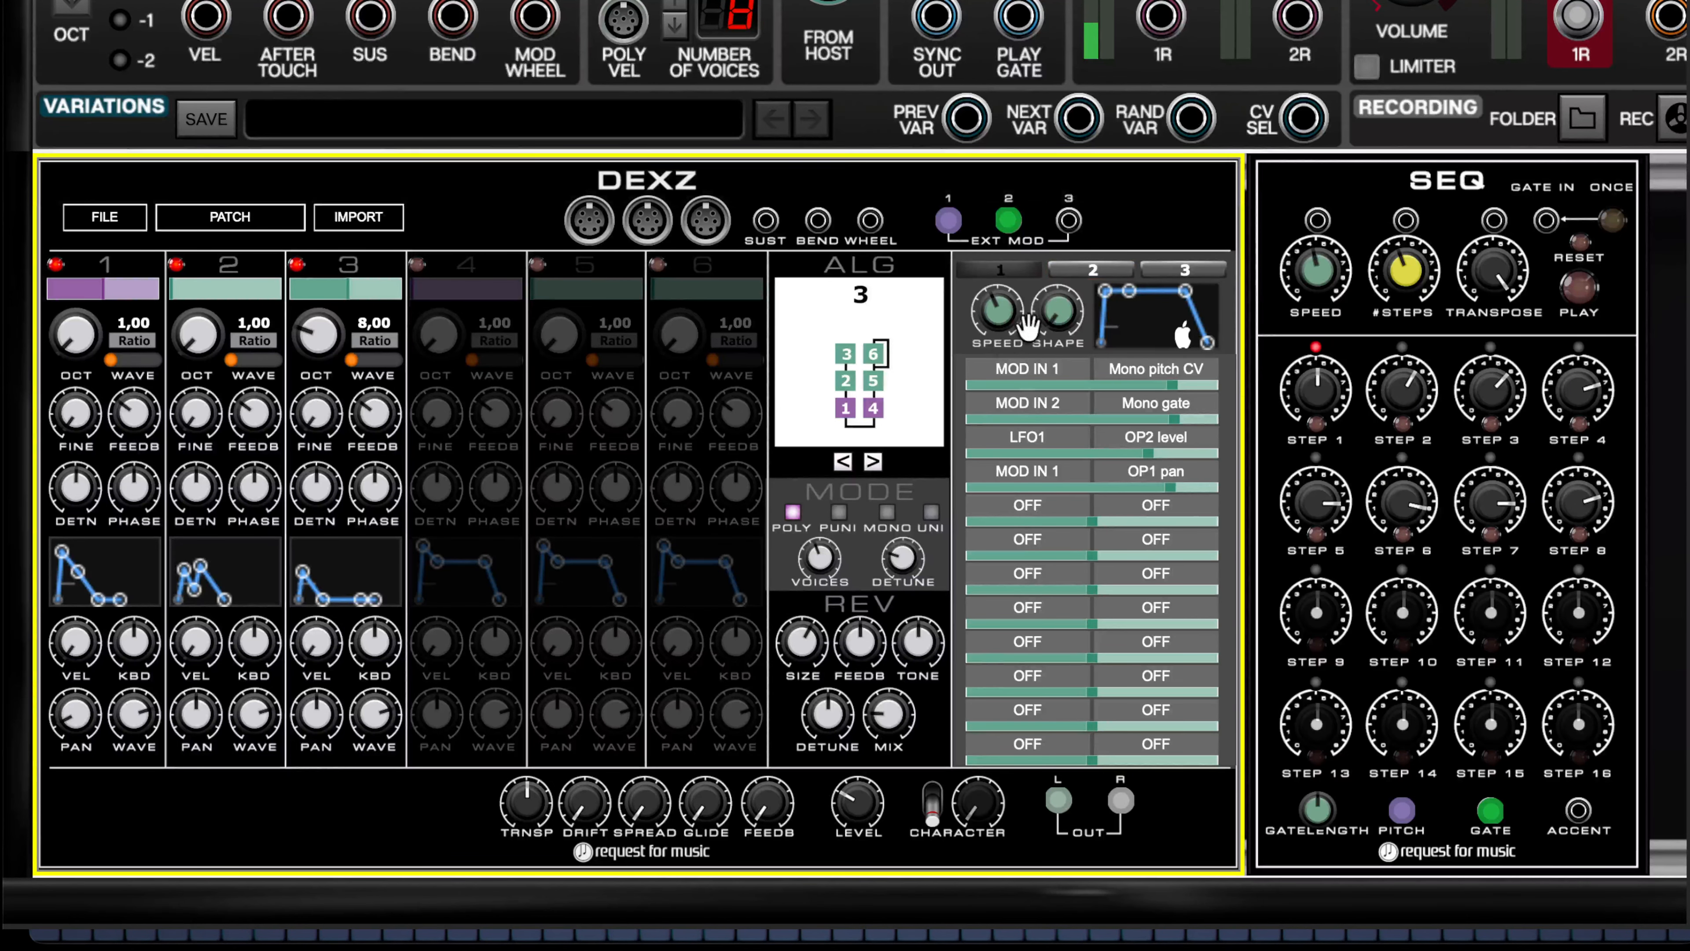